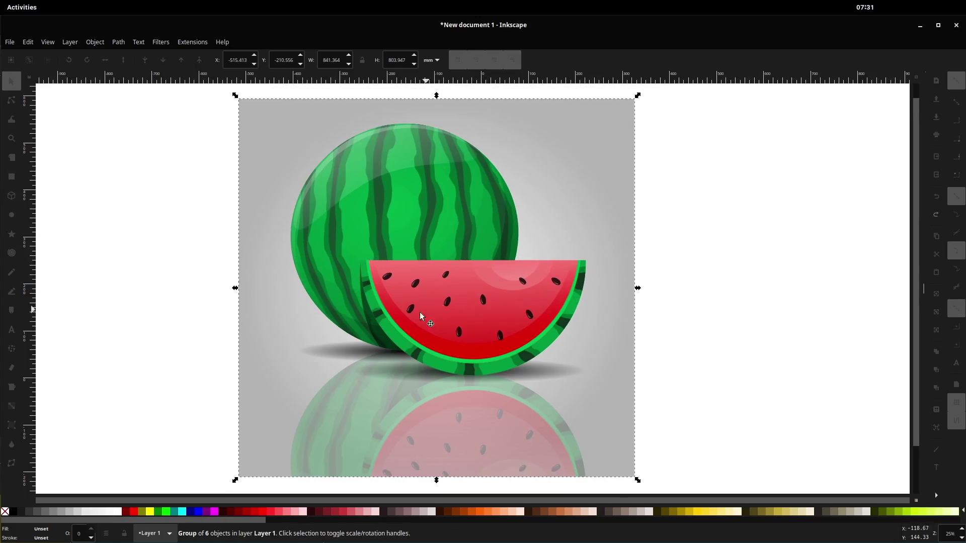
Step: Ungroup the watermelon illustration and move the whole melon and the cut slice away from the background in opposite directions
scroll(352, 352, "up", 4)
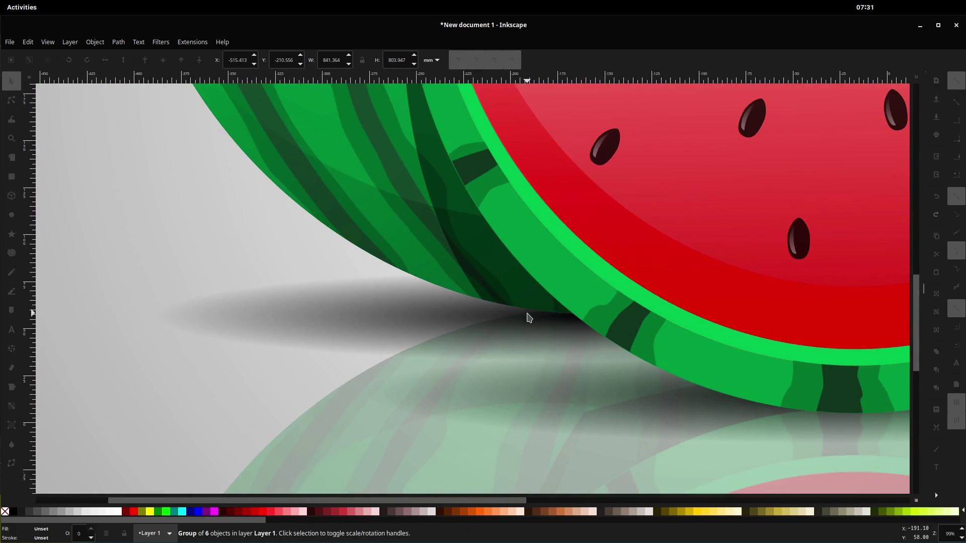
left_click_drag(528, 314, 327, 542)
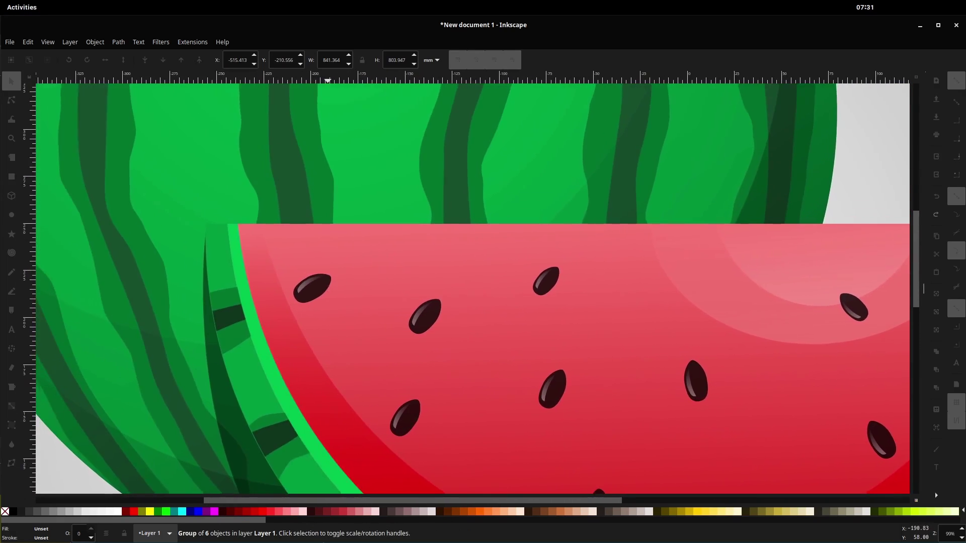
scroll(489, 305, "down", 5)
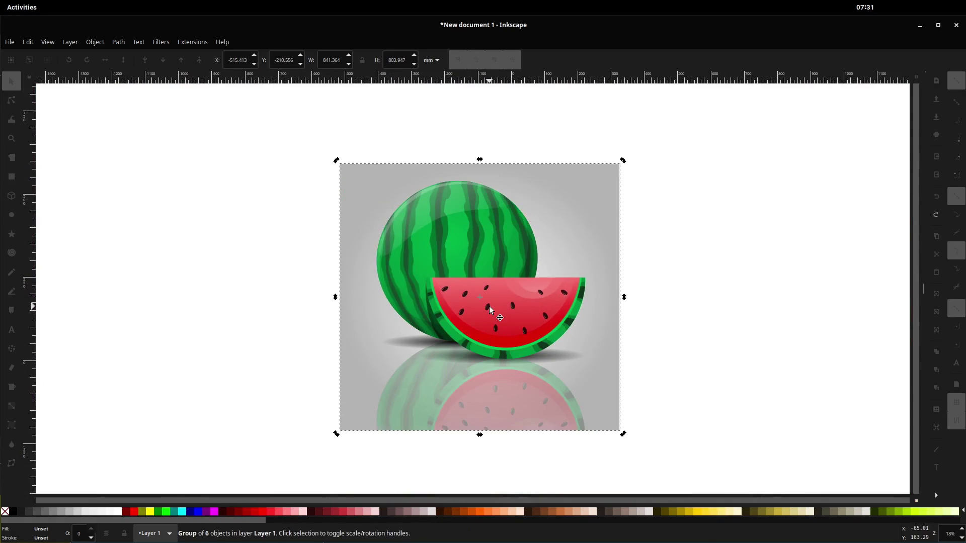
key("ctrl+shift+g")
left_click(466, 230)
left_click_drag(465, 231, 316, 208)
left_click_drag(507, 304, 606, 252)
left_click_drag(489, 388, 476, 411)
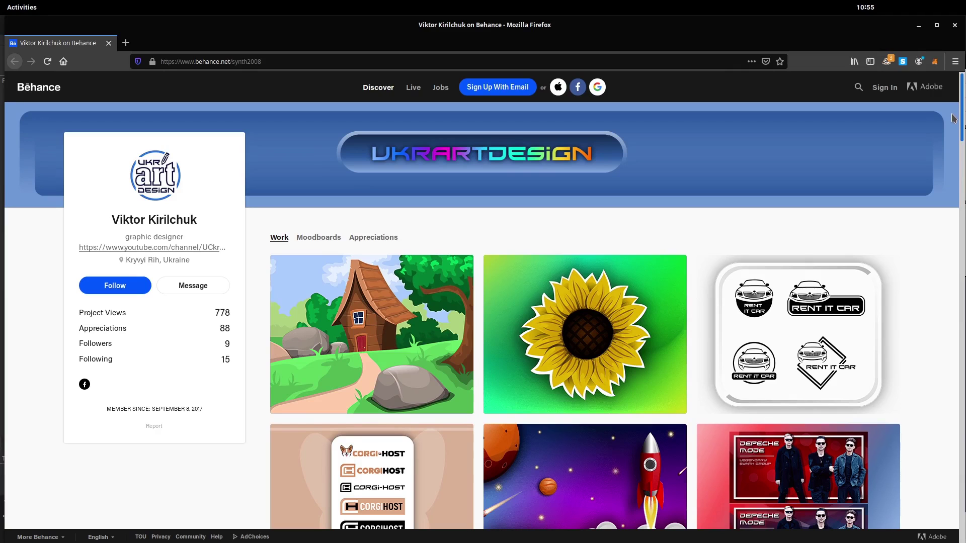
Step: Examine the artwork in the designer's portfolio on Behance
scroll(951, 118, "down", 4)
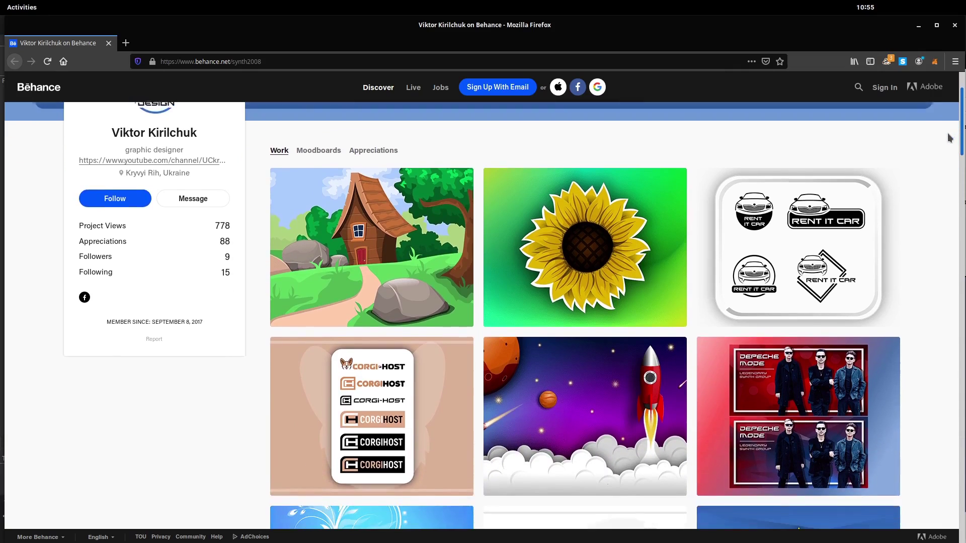
scroll(944, 157, "down", 8)
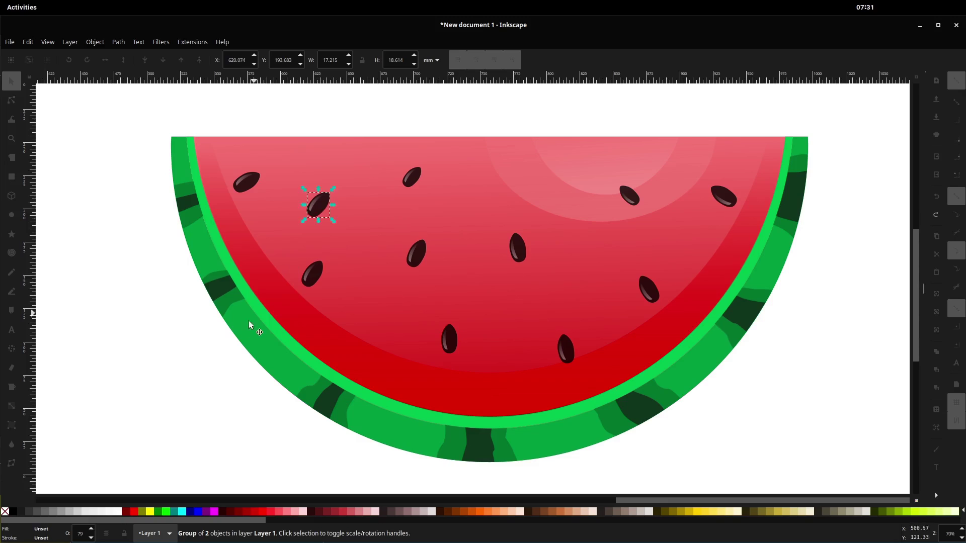
Step: Move the slice's green outer rind downward and shift its inner layers to separate the parts
left_click_drag(248, 331, 265, 412)
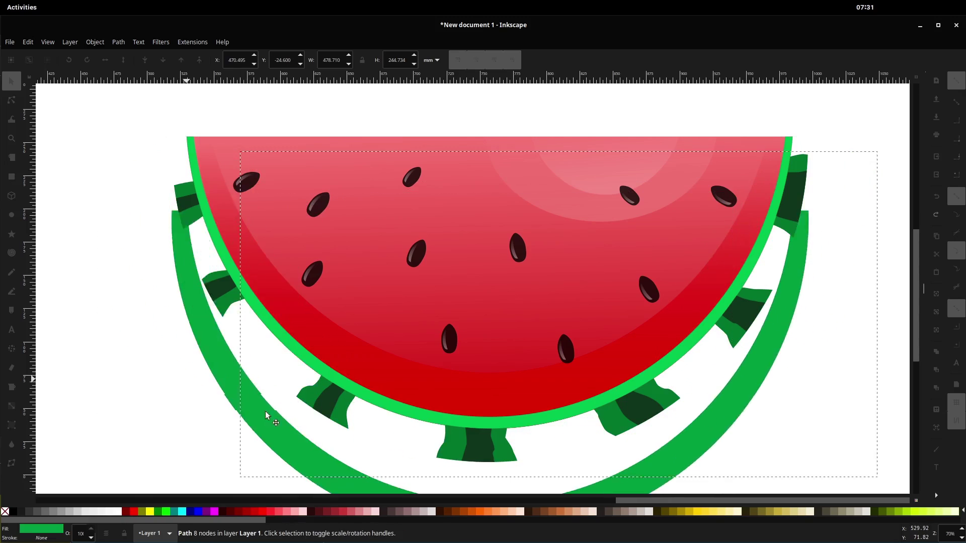
mouse_move(433, 382)
left_mouse_down()
mouse_move(424, 440)
mouse_move(423, 375)
left_mouse_up()
left_click_drag(458, 219, 500, 272)
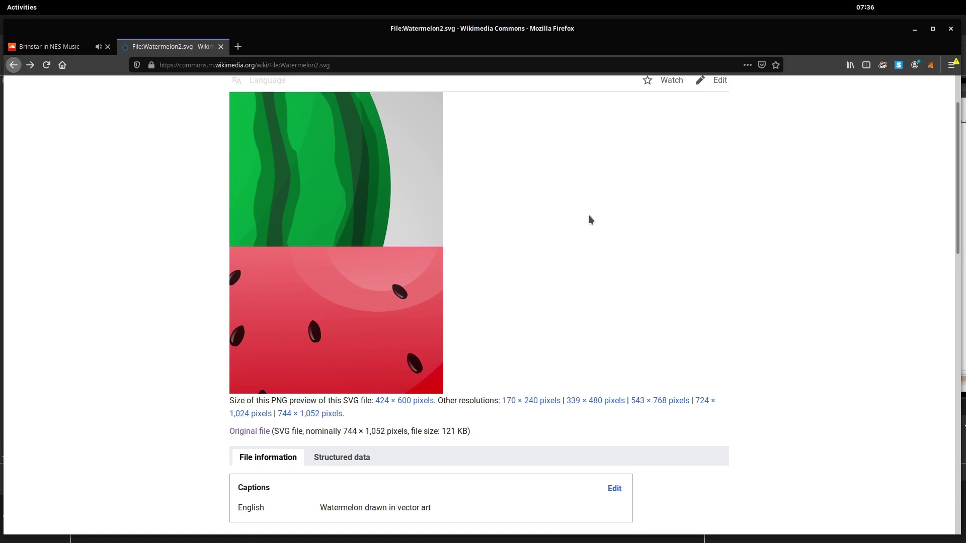
Step: Switch to Firefox and try to save the original Watermelon2.svg file from its Wikimedia Commons page
scroll(578, 219, "up", 3)
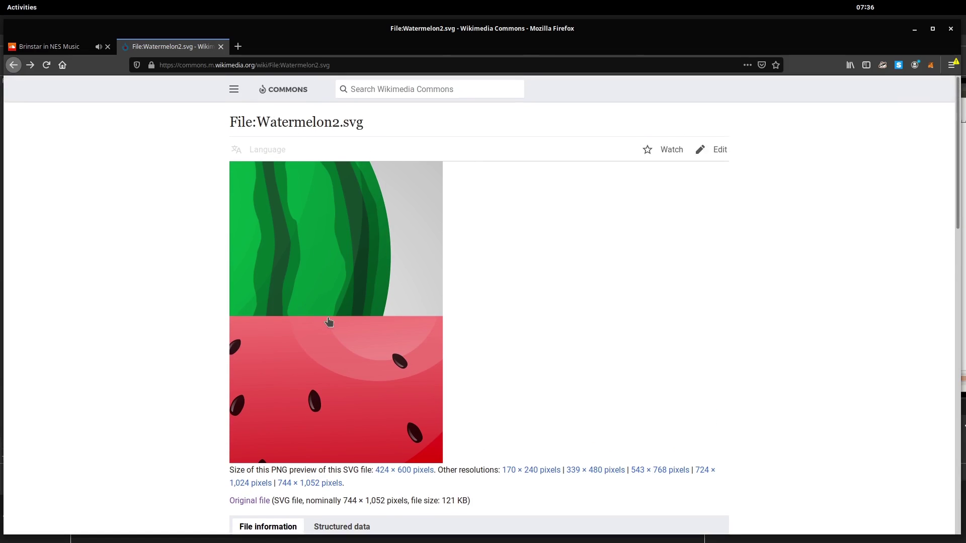
scroll(329, 322, "down", 2)
right_click(254, 398)
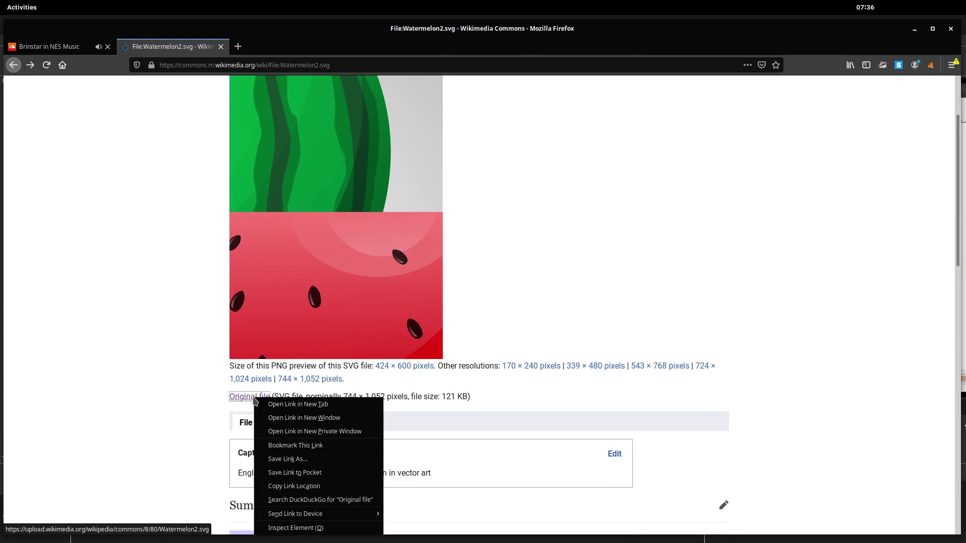
left_click(284, 459)
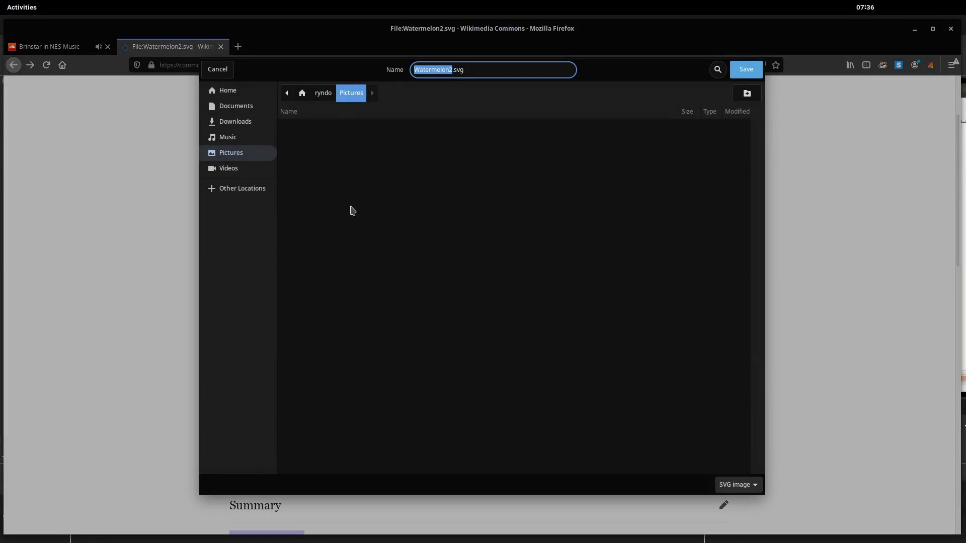
left_click(218, 69)
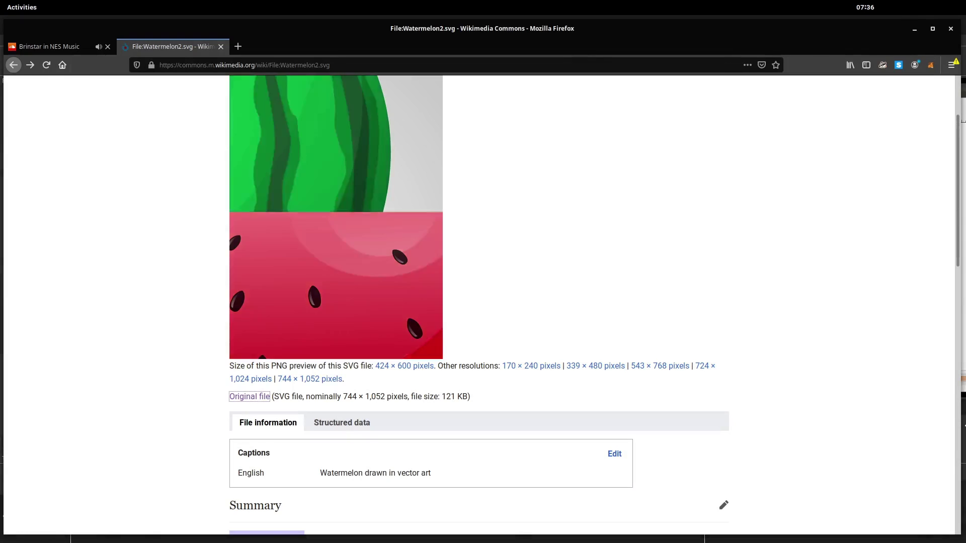
left_click(914, 29)
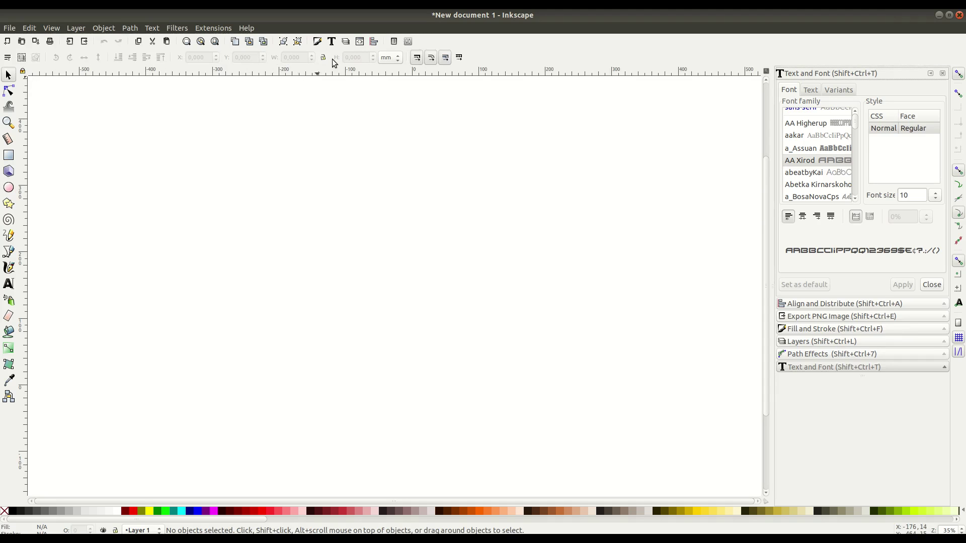
Step: Draw a circle about 392 mm in diameter and convert it to a path
left_click(8, 190)
left_click_drag(255, 173, 516, 471)
left_click(8, 75)
left_click(130, 28)
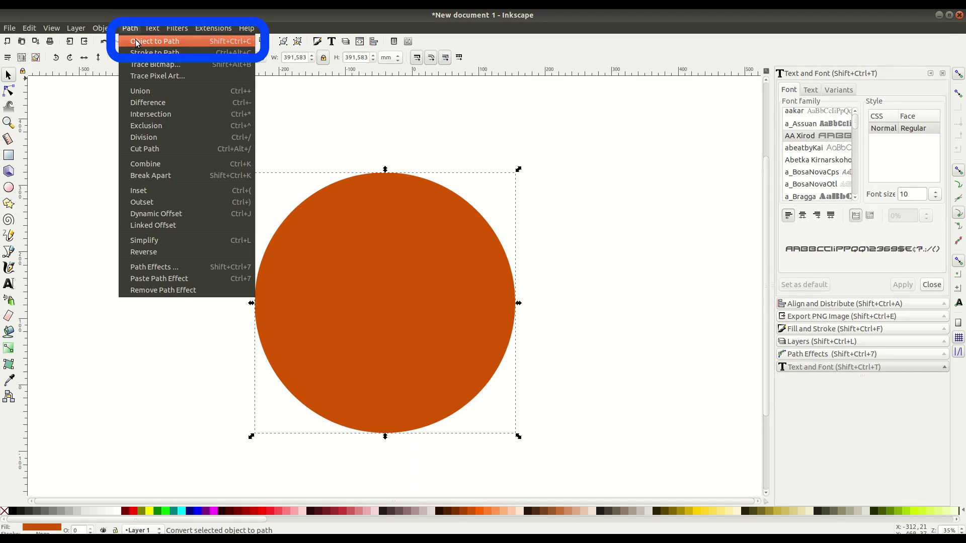
left_click(134, 41)
Step: Pull the circle's left, right and bottom nodes slightly outward to form an irregular round about 408 by 407 mm
left_click(9, 90)
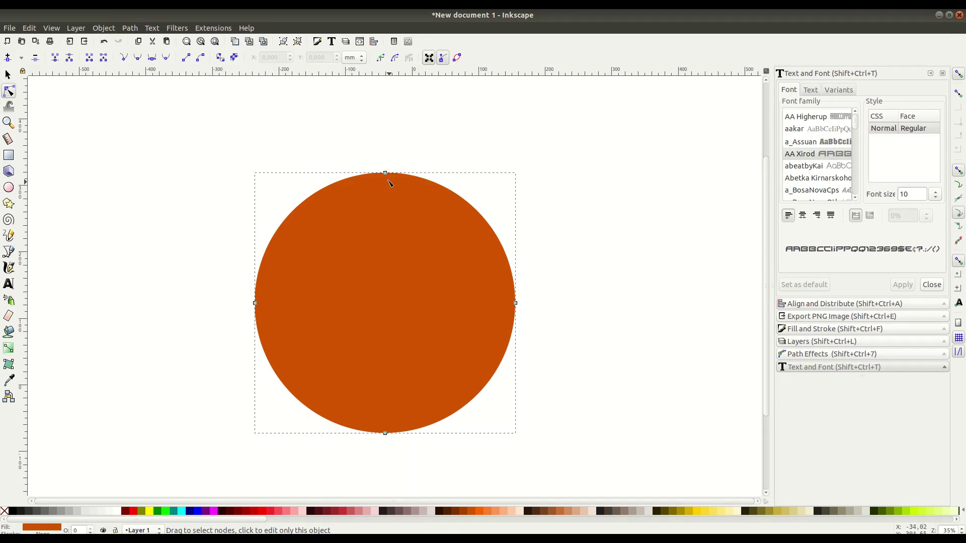
left_click_drag(255, 303, 248, 305)
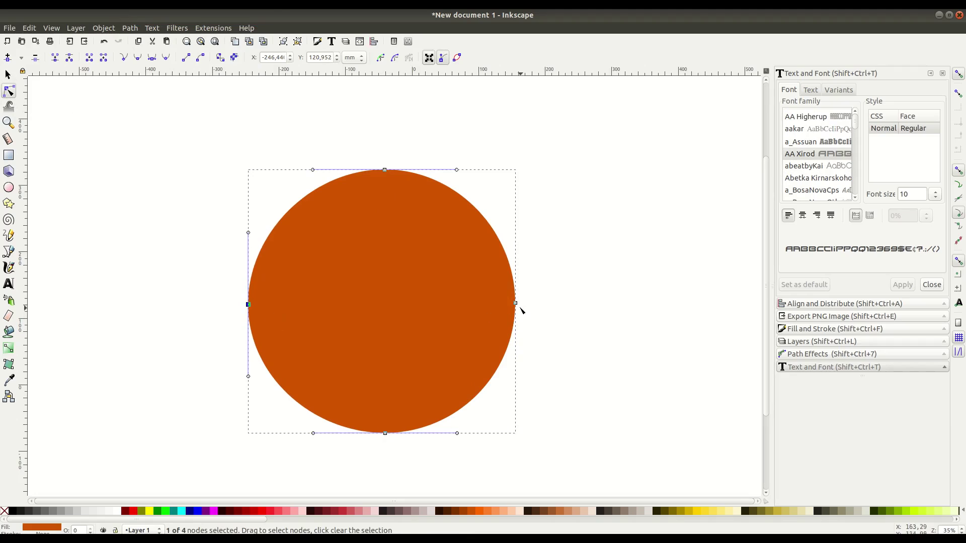
left_click_drag(515, 303, 520, 302)
left_click_drag(385, 433, 388, 444)
left_click(9, 76)
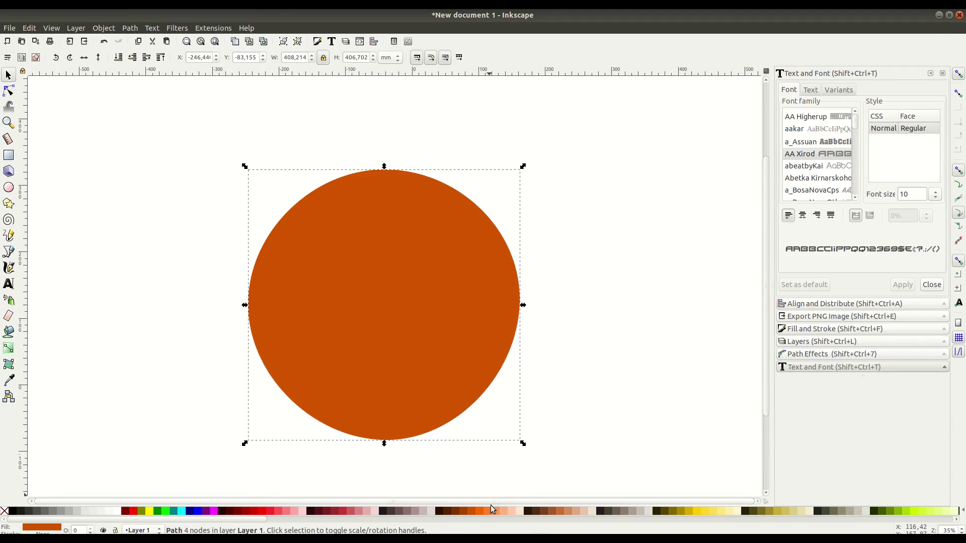
Step: Fill the melon shape with a bright green palette color and deselect it
left_click(452, 519)
left_click(595, 512)
left_click(596, 424)
left_click_drag(570, 362, 554, 335)
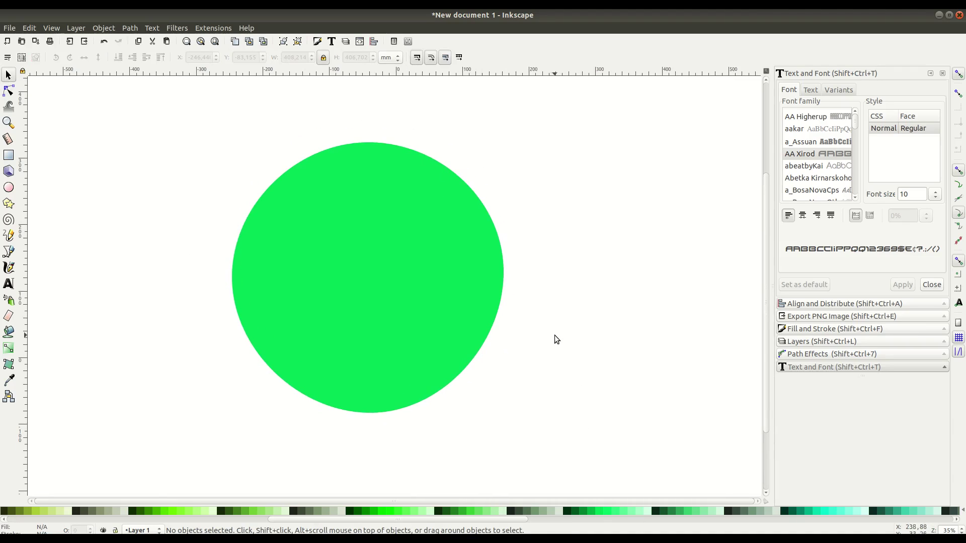
Step: Draw a narrow closed curved stripe along the melon's left edge with the Bezier pen, extending slightly past the outline
left_click(9, 253)
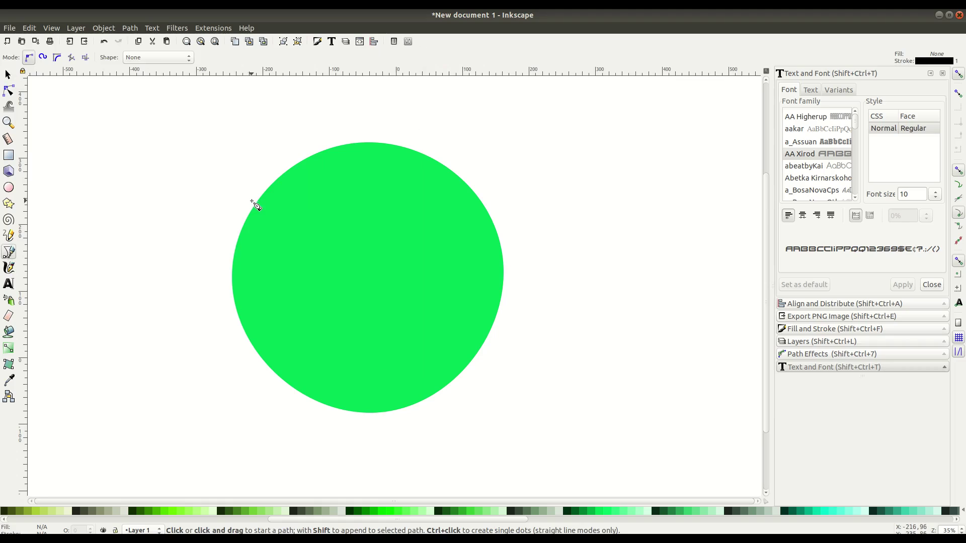
left_click(252, 201)
left_click_drag(254, 318, 263, 347)
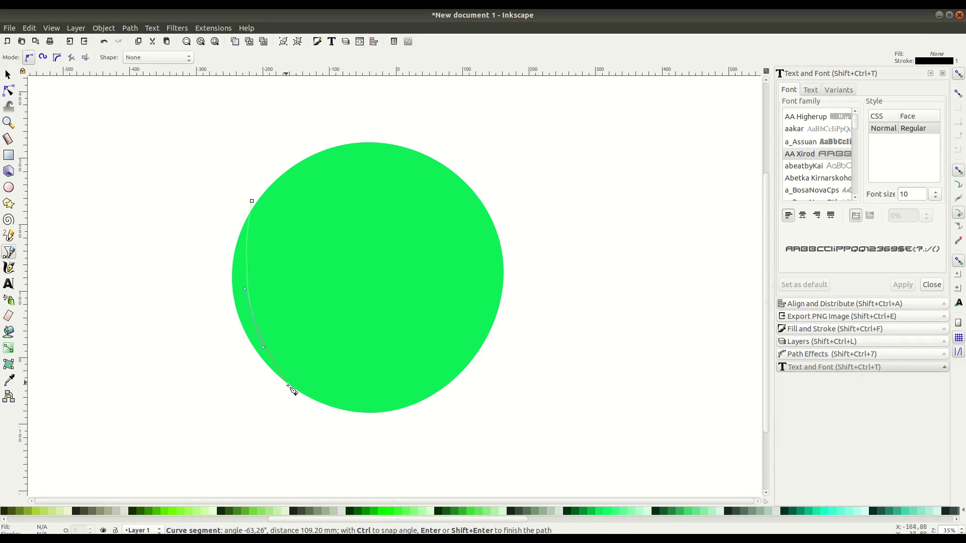
left_click_drag(310, 400, 294, 379)
left_click_drag(270, 339, 263, 317)
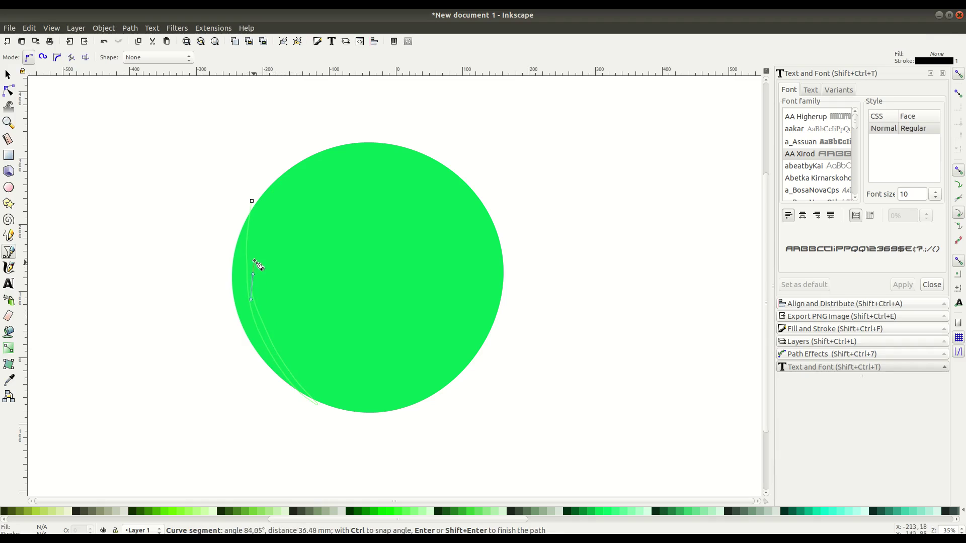
double_click(260, 192)
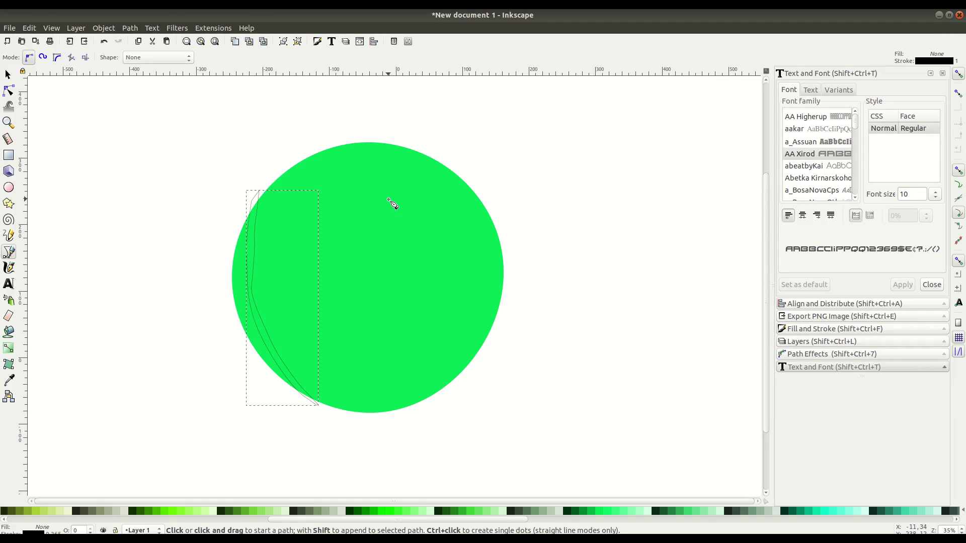
Step: Draw a closed curved stripe along the melon's right edge, with both ends extending past the outline
left_click_drag(432, 151, 463, 190)
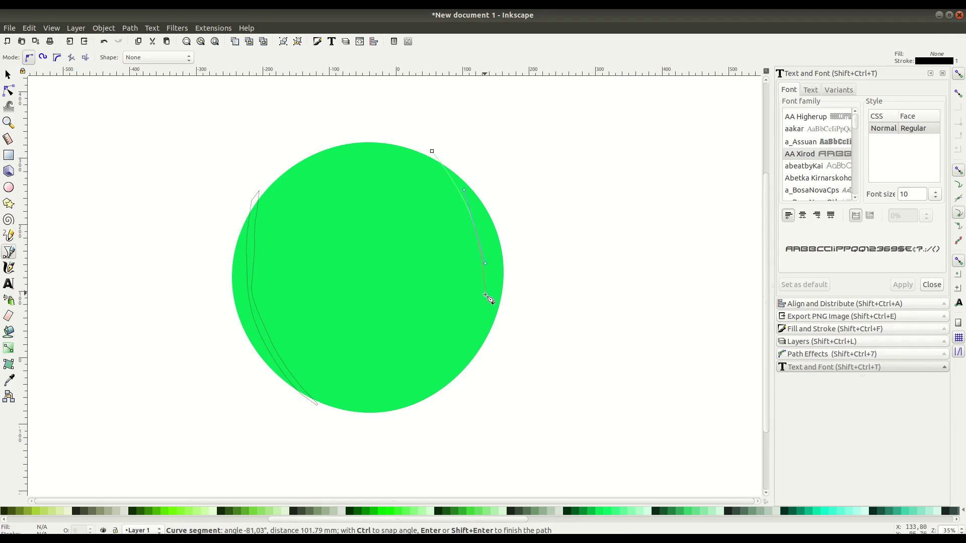
left_click(448, 399)
left_click(458, 399)
left_click_drag(475, 354, 480, 340)
left_click_drag(492, 262, 491, 249)
left_click_drag(473, 202, 465, 186)
left_click(445, 157)
left_click(431, 151)
Step: Draw a second wavy closed stripe just inside the left-edge stripe, running from above to below the melon
left_click(290, 164)
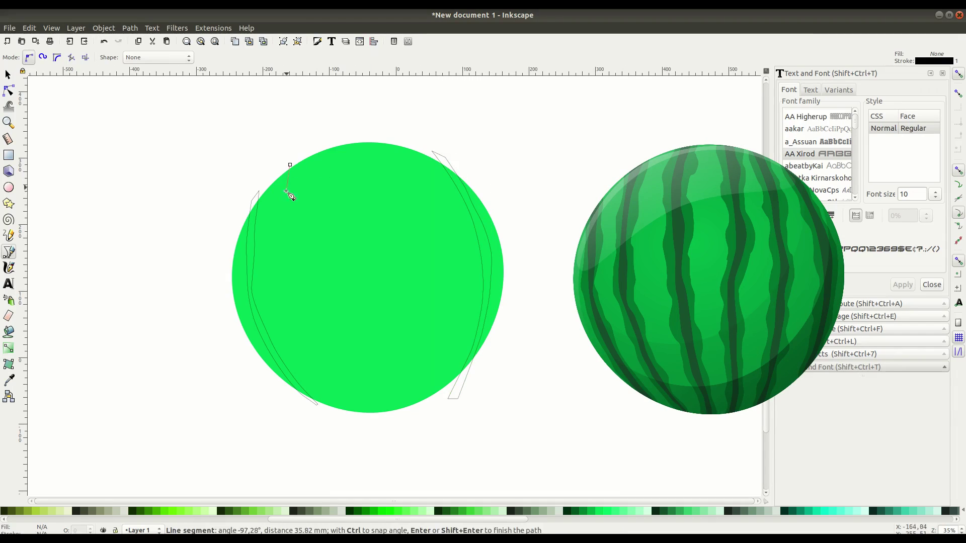
left_click_drag(277, 276, 279, 290)
left_click(352, 420)
left_click(358, 421)
left_click(303, 156)
left_click(299, 153)
left_click(290, 165)
Step: Draw a third wavy closed stripe just left of the melon's center, curving toward the bottom middle
left_click(342, 139)
left_click_drag(338, 329, 345, 342)
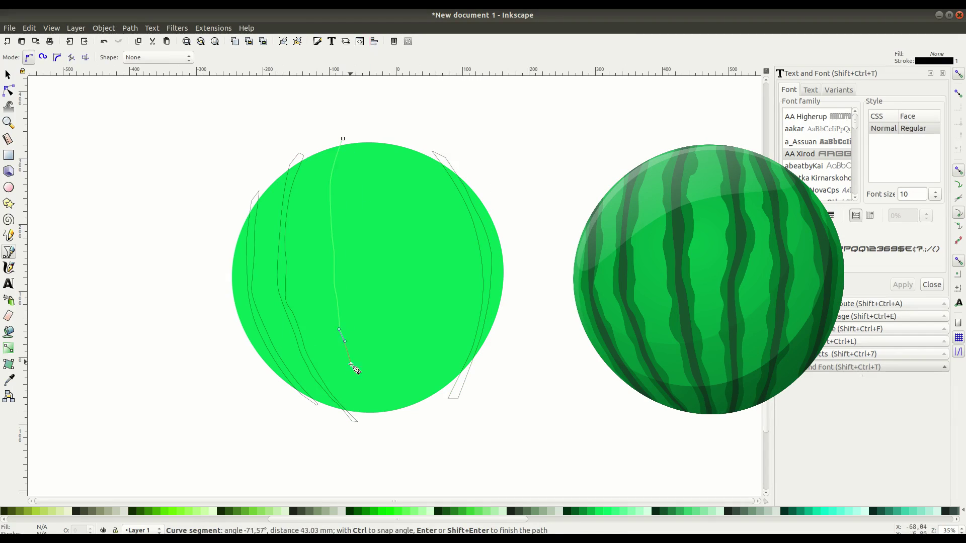
left_click(367, 428)
left_click(371, 428)
left_click(350, 141)
left_click(342, 138)
Step: Draw a wavy closed stripe just right of the melon's center, extending past its upper and lower edges
left_click(383, 139)
left_click(386, 421)
left_click(391, 421)
left_click_drag(396, 366, 396, 361)
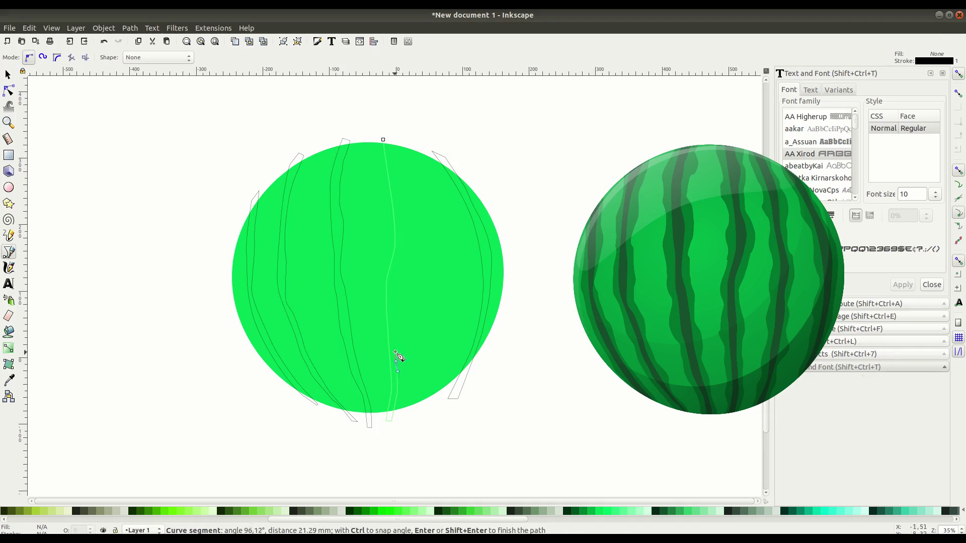
left_click_drag(405, 234, 404, 225)
left_click(391, 137)
left_click(383, 139)
Step: Draw a wavy closed stripe between the center-right stripe and the right-edge stripe
left_click(408, 144)
left_click(413, 414)
left_click(419, 414)
left_click_drag(429, 168, 426, 164)
left_click(418, 145)
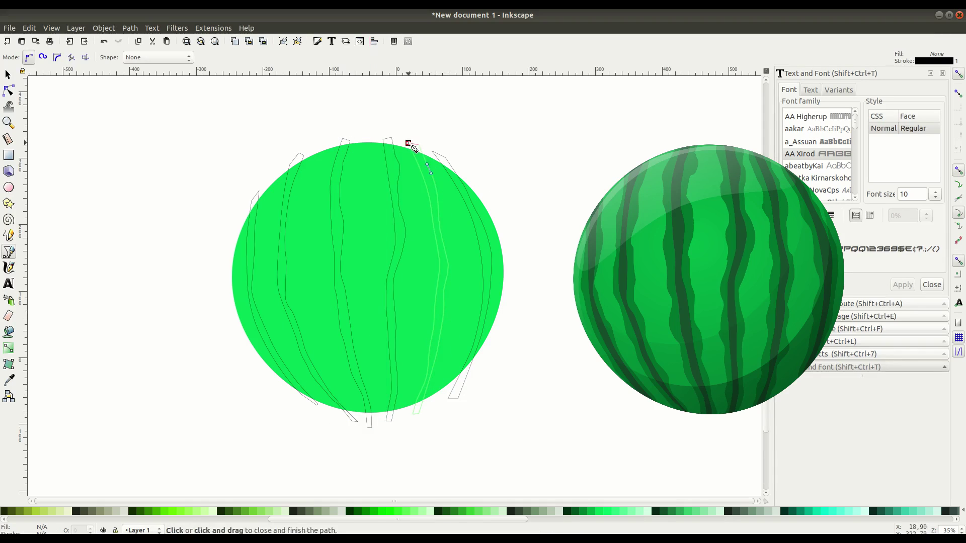
left_click(408, 143)
Step: Select all six stripe outlines and unite them into a single path with Union
left_click(8, 74)
left_click(455, 178, "shift")
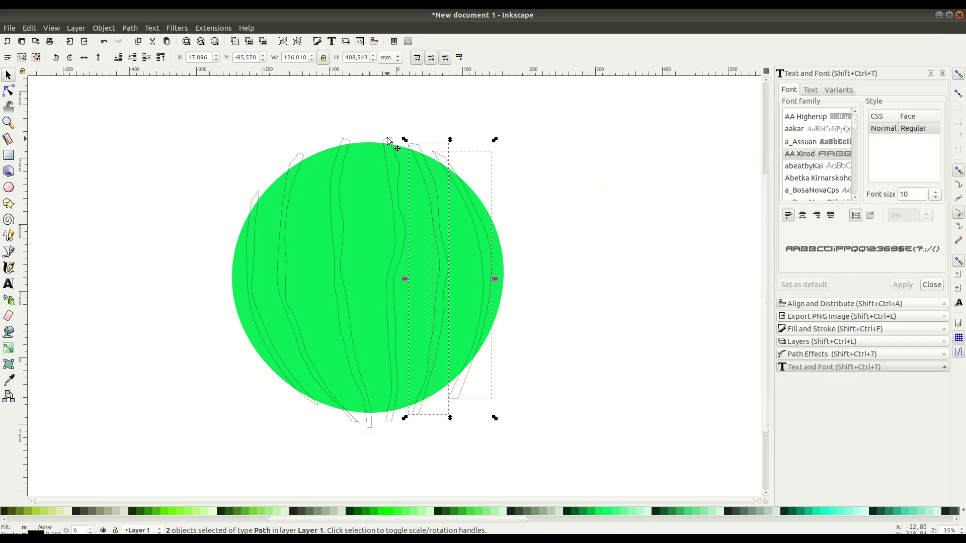
left_click(388, 140, "shift")
left_click(346, 143, "shift")
left_click(300, 157, "shift")
left_click(256, 197, "shift")
left_click(130, 28)
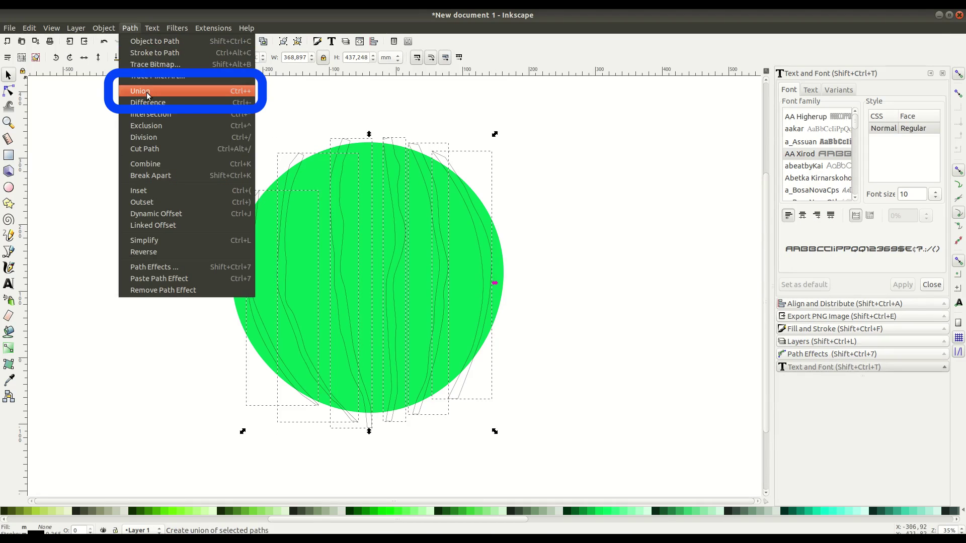
left_click(146, 92)
Step: Duplicate the green melon shape and intersect the copy with the combined stripes to trim them to the outline
right_click(372, 232)
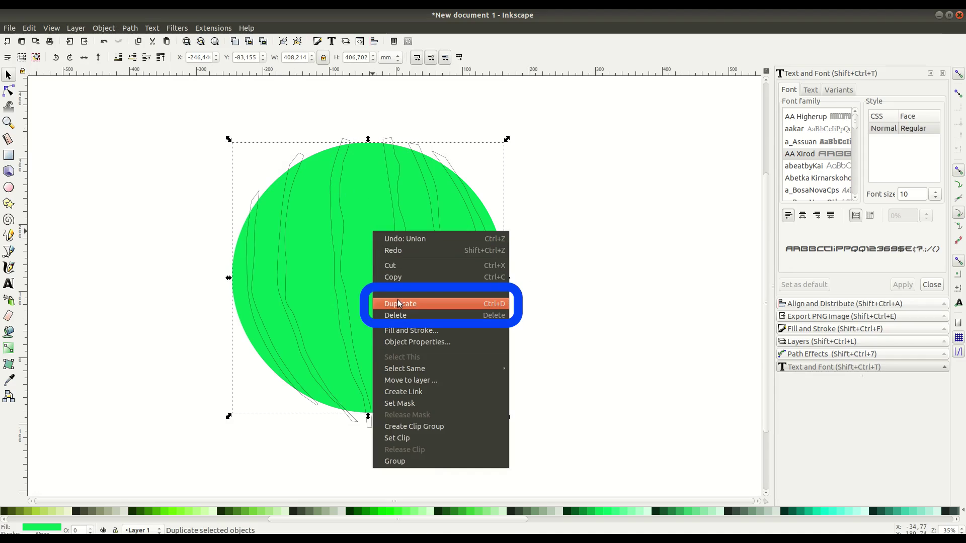
left_click(398, 303)
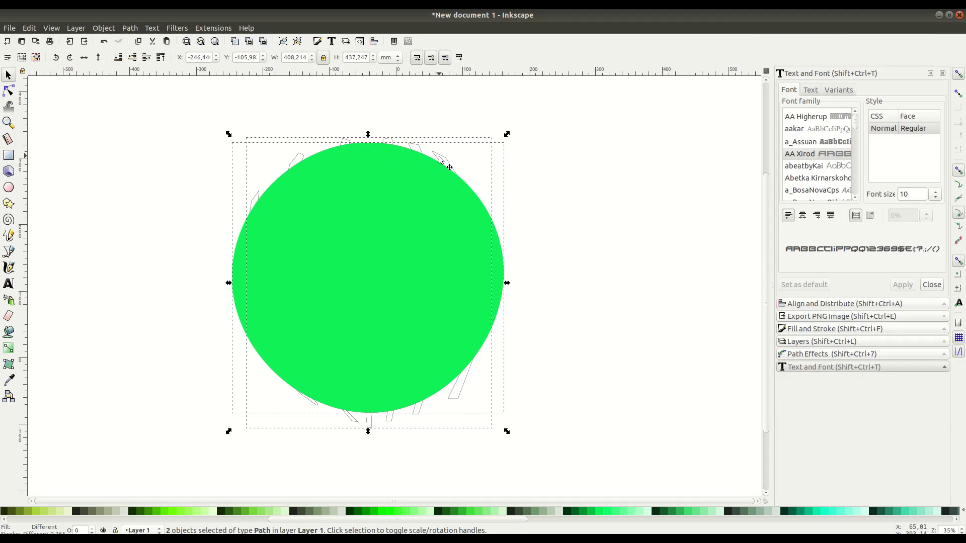
left_click(136, 30)
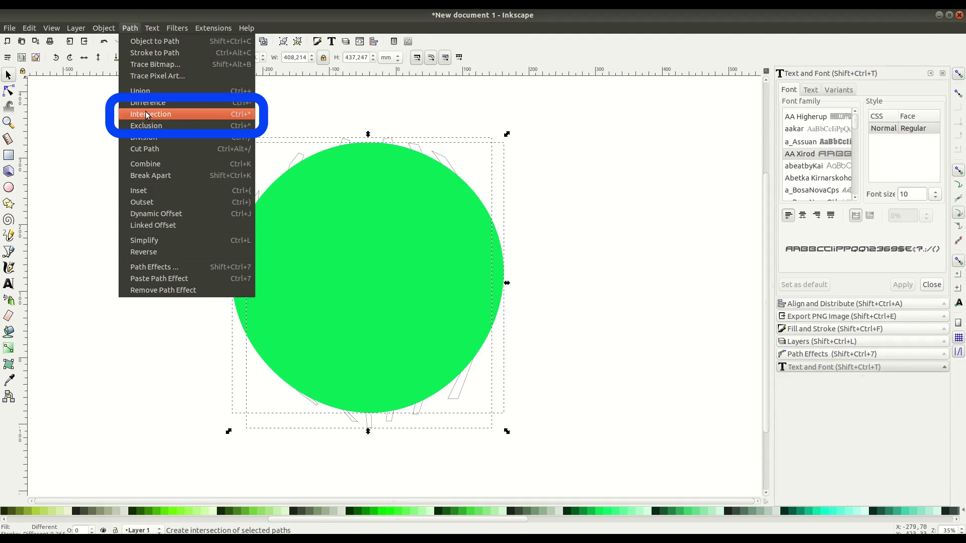
left_click(146, 113)
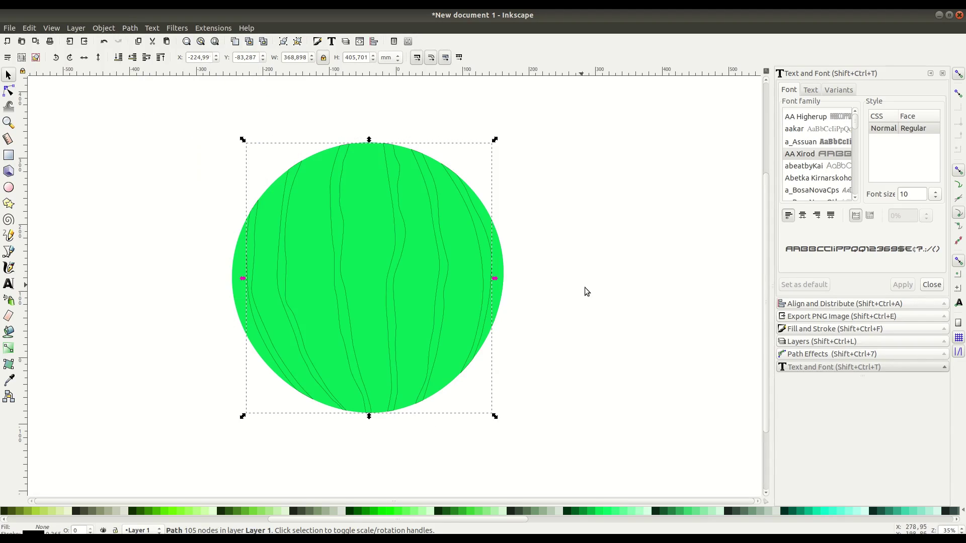
Step: Remove the stroke from the trimmed stripes and fill them with dark green 16502dff
left_click(809, 330)
left_click(832, 90)
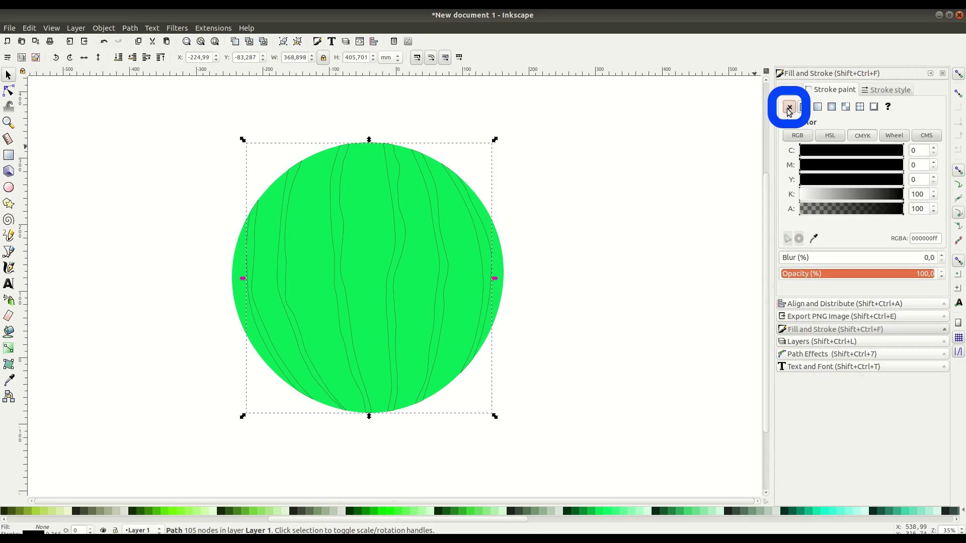
left_click(788, 107)
left_click(793, 92)
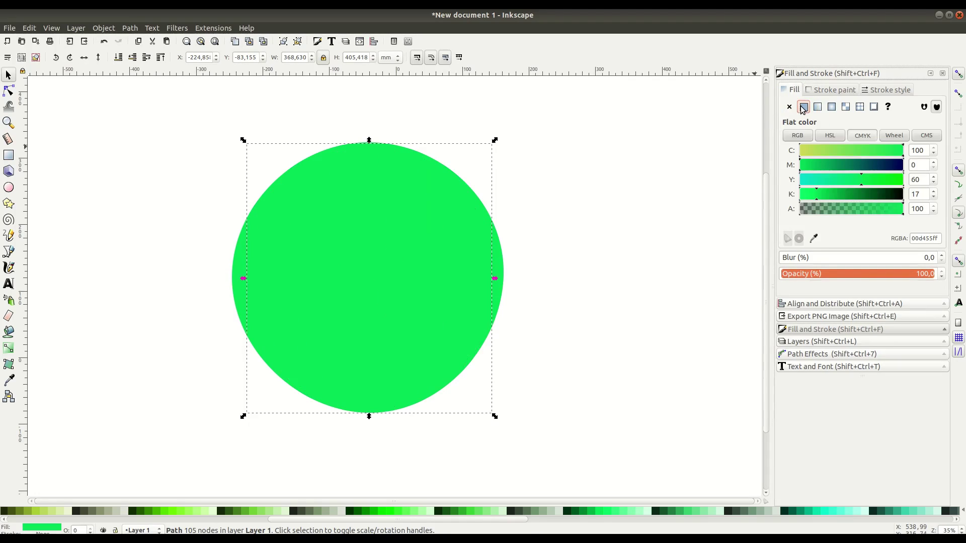
left_click(662, 511)
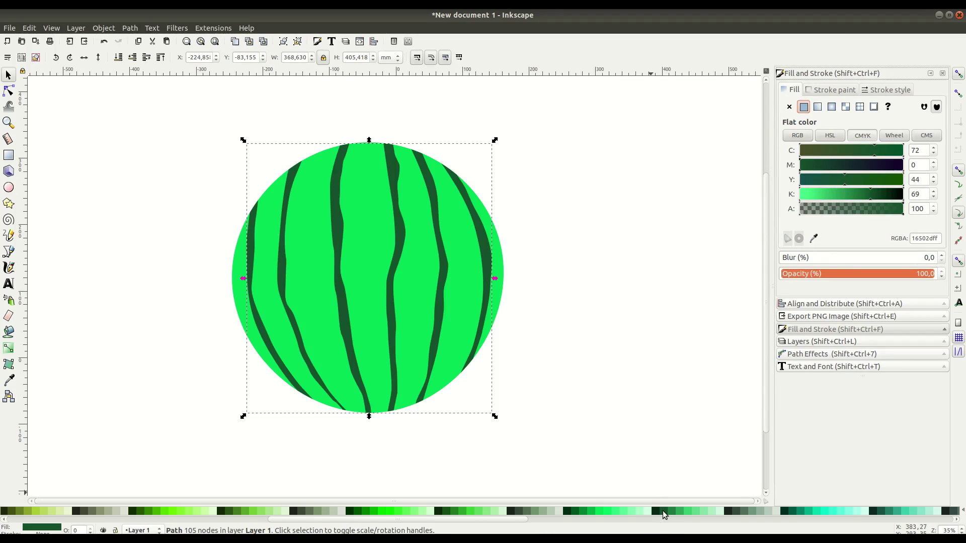
left_click(578, 354)
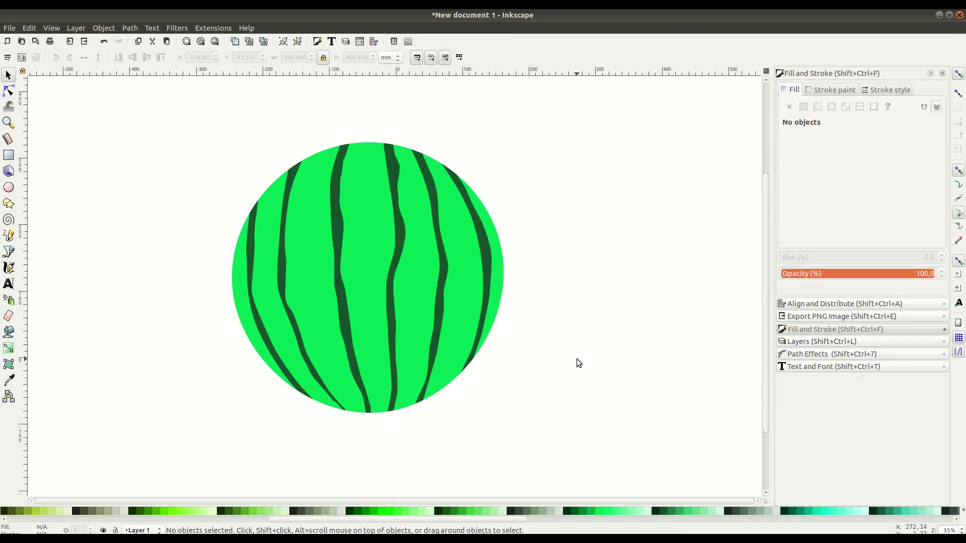
Step: Draw a wider wavy closed outline around the melon's leftmost dark stripe, extending past the melon's edge
left_click(8, 252)
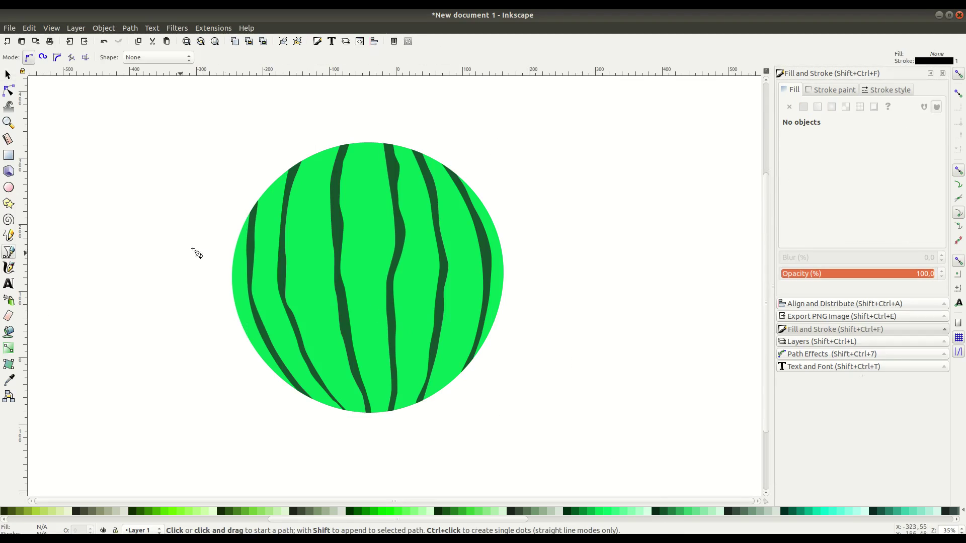
left_click(245, 214)
left_click_drag(238, 283, 245, 299)
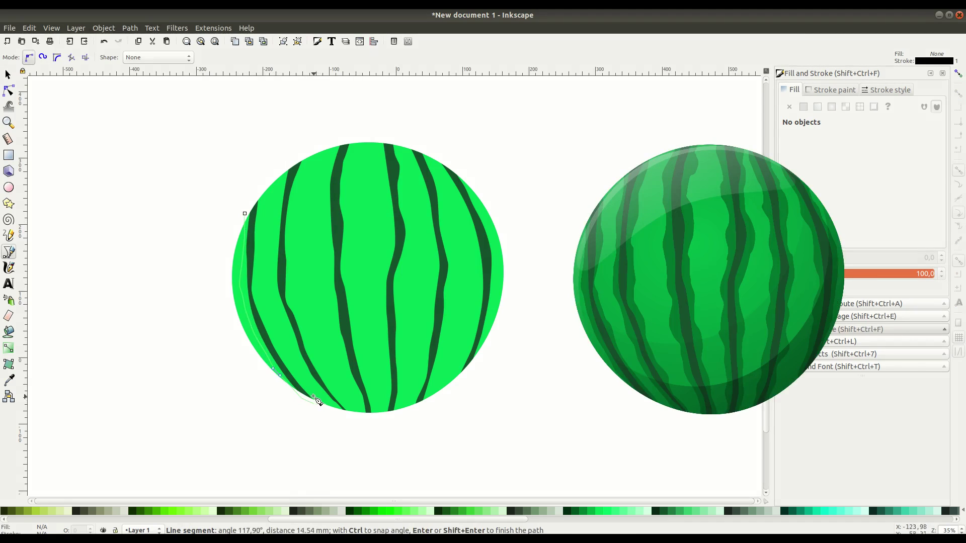
left_click_drag(280, 350, 273, 340)
left_click_drag(268, 318, 256, 270)
left_click_drag(261, 241, 263, 231)
left_click(262, 188)
left_click(245, 214)
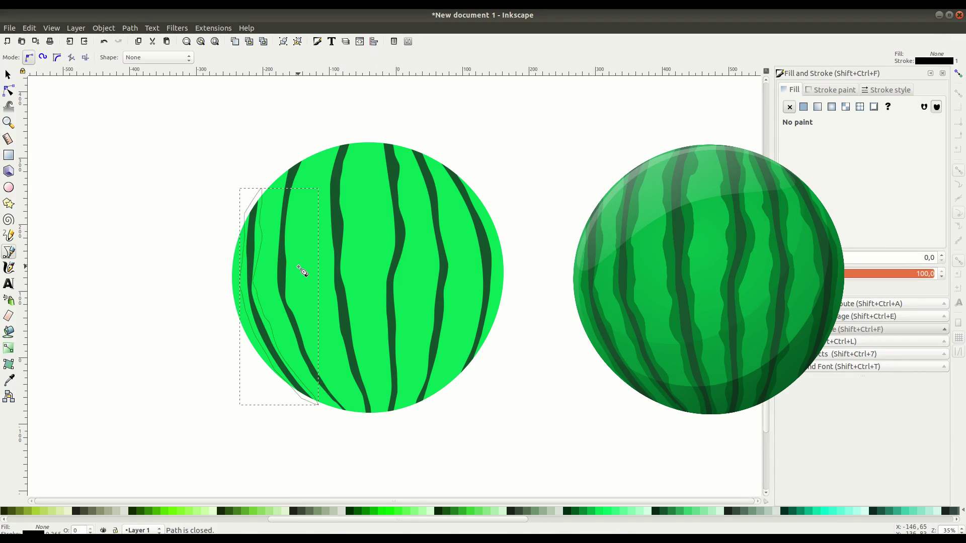
Step: Draw a wider wavy closed outline around the second dark stripe from the left, extending past the melon's edge
scroll(335, 258, "up", 1)
left_click(260, 131)
left_click(245, 304)
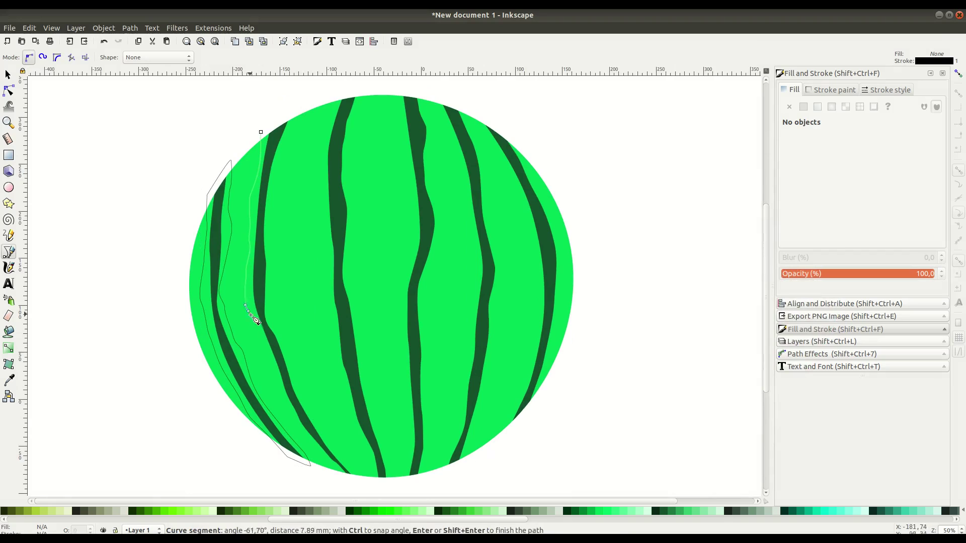
left_click(344, 479)
left_click(355, 484)
left_click_drag(324, 431, 322, 423)
left_click_drag(291, 362, 290, 349)
left_click_drag(282, 165, 285, 156)
left_click(297, 106)
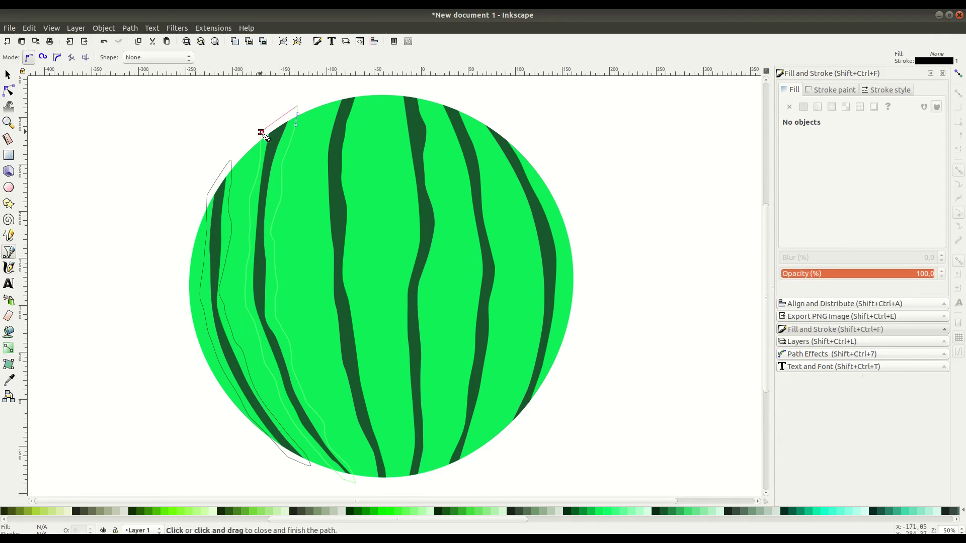
left_click(261, 132)
Step: Draw a wider wavy closed outline around the third dark stripe from the left
left_click(336, 96)
left_click(369, 483)
left_click(391, 488)
left_click(370, 84)
left_click(336, 96)
Step: Draw a wider wavy closed outline around the dark stripe just right of the melon's center
left_click(394, 88)
left_click(403, 483)
left_click(420, 483)
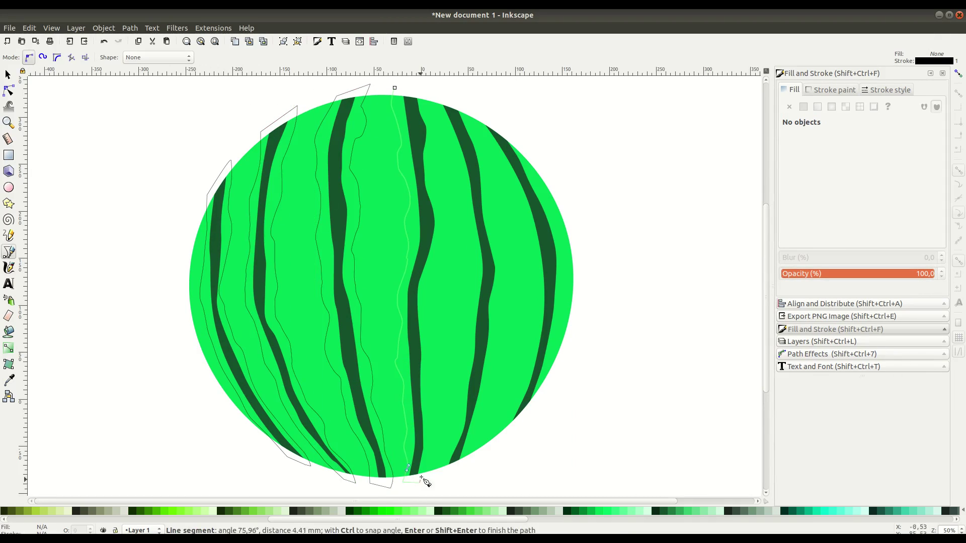
left_click(394, 88)
Step: Draw a wider wavy closed outline around the fifth dark stripe from the left
left_click(438, 98)
left_click(443, 477)
left_click(462, 472)
left_click(466, 104)
left_click(438, 98)
Step: Draw a wider wavy closed outline around the melon's rightmost dark stripe
left_click(481, 119)
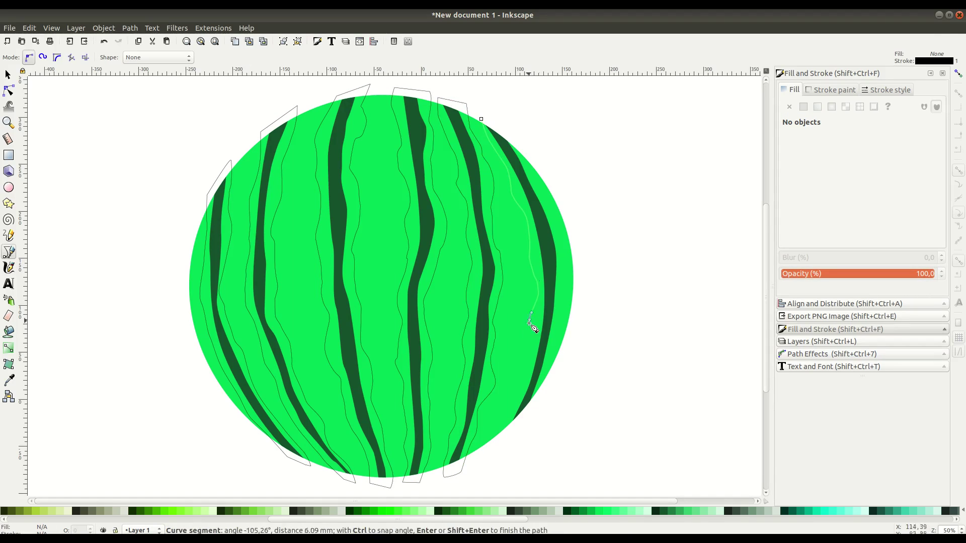
left_click(504, 441)
left_click(539, 403)
left_click(516, 135)
left_click(480, 120)
Step: Select all six wide stripe outlines and unite them into a single path with Union
left_click(9, 75)
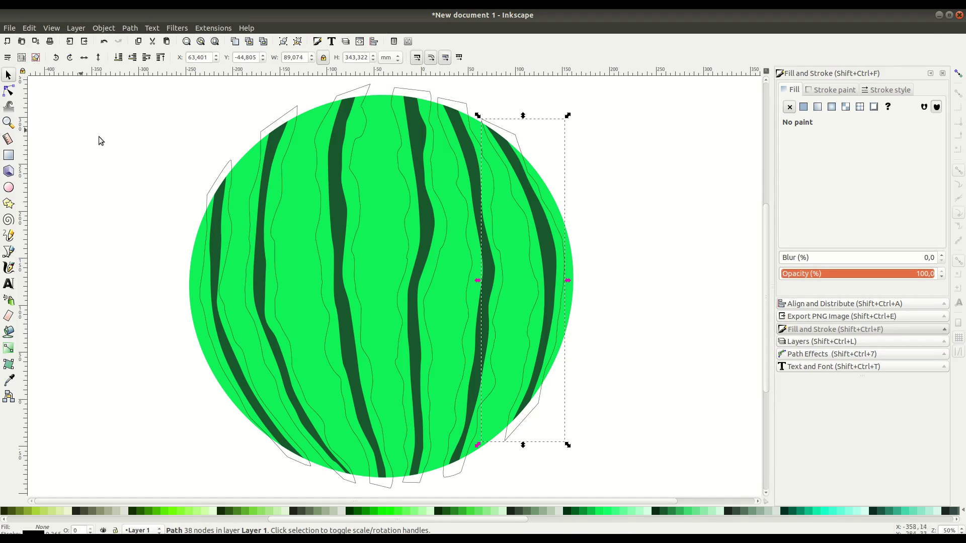
left_click(219, 173)
left_click(263, 131, "shift")
left_click(342, 93, "shift")
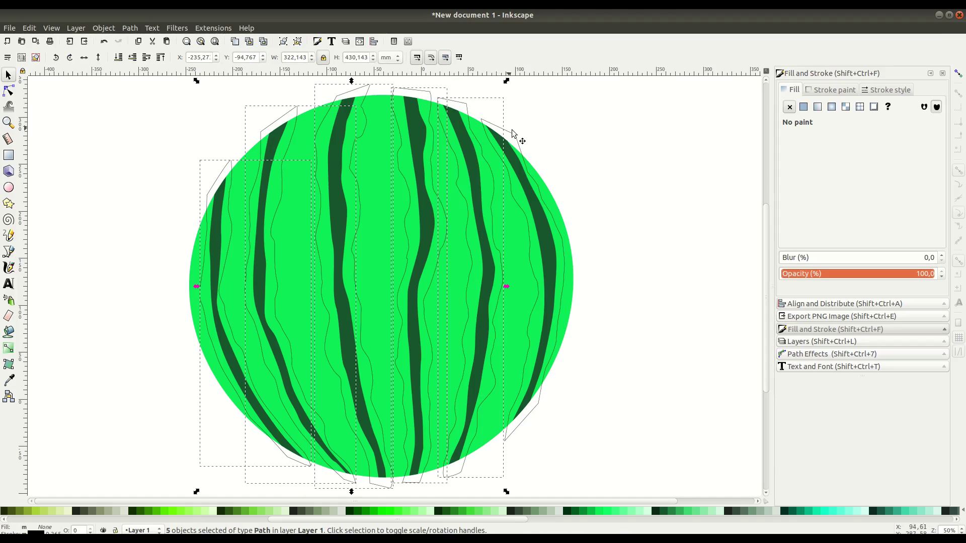
left_click(130, 28)
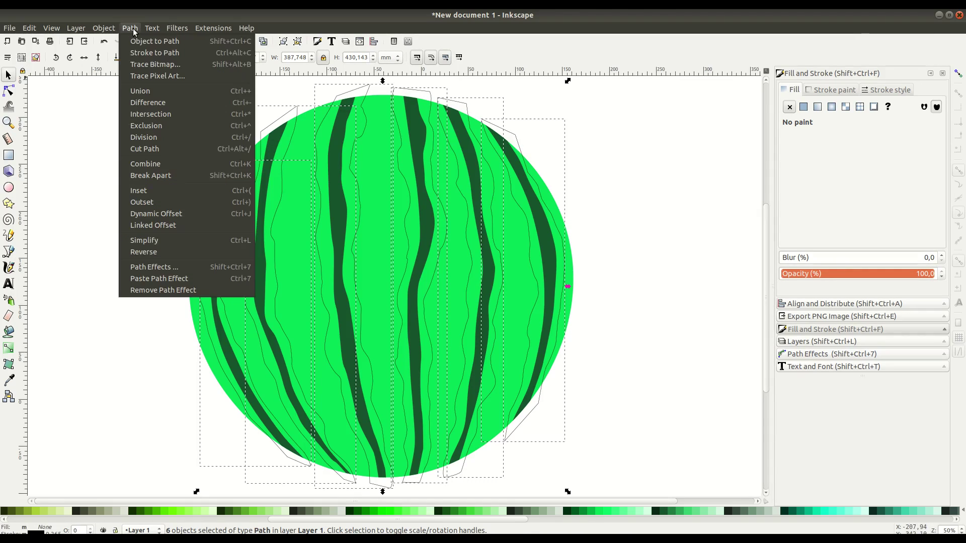
left_click(141, 91)
Step: Duplicate the green melon body and intersect the copy with the united wide stripes to trim them to the outline
left_click(293, 213)
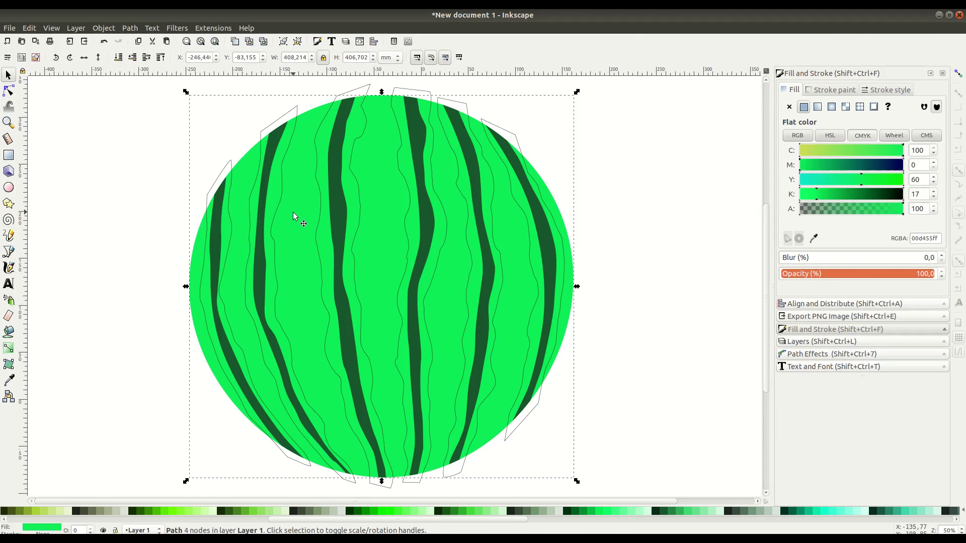
right_click(293, 214)
left_click(322, 284)
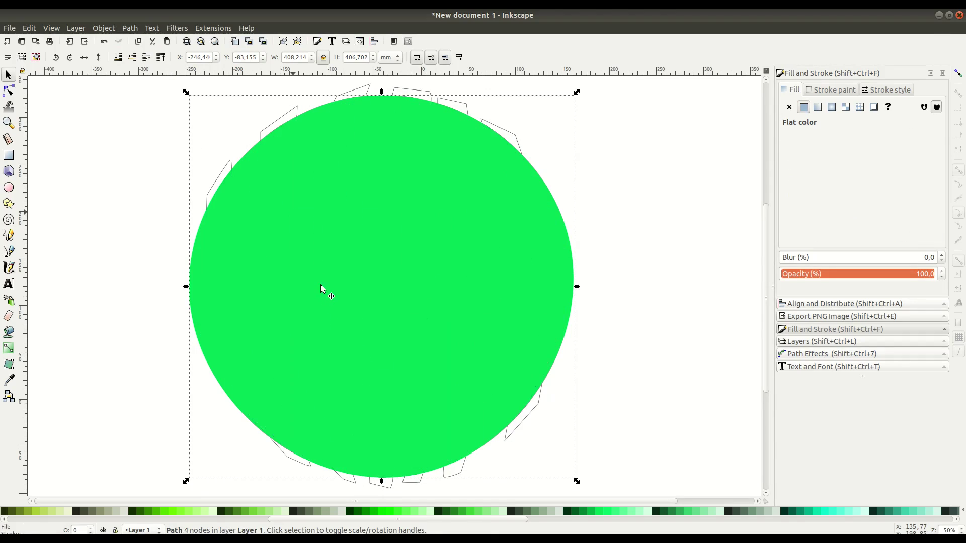
left_click(295, 119, "shift")
left_click(130, 28)
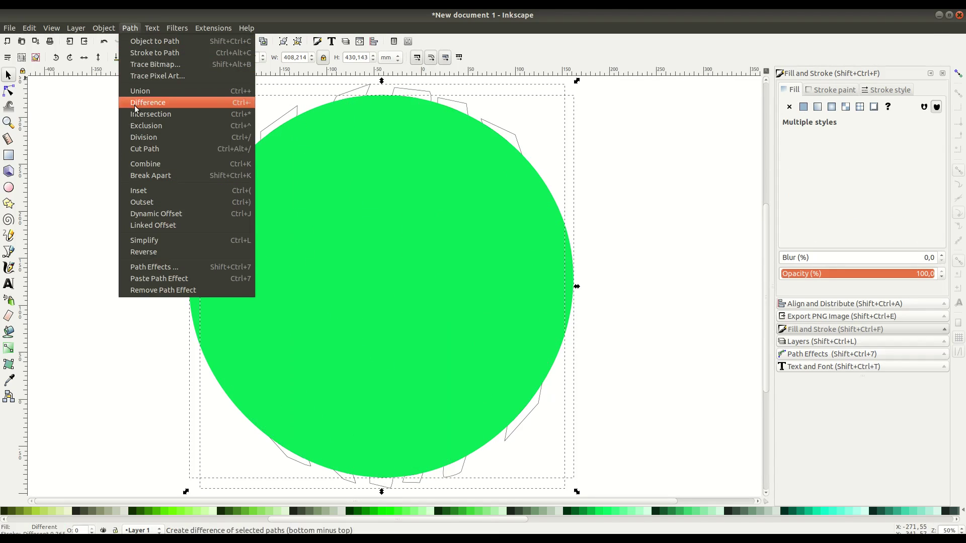
left_click(145, 114)
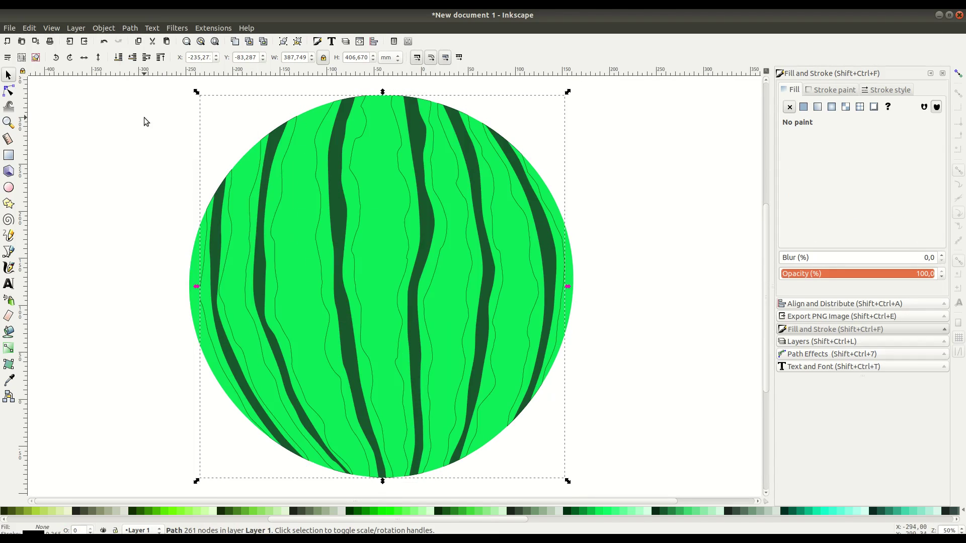
Step: Remove the wide stripes' stroke and give them a flat green fill with black (K) at 29
left_click(835, 91)
left_click(790, 110)
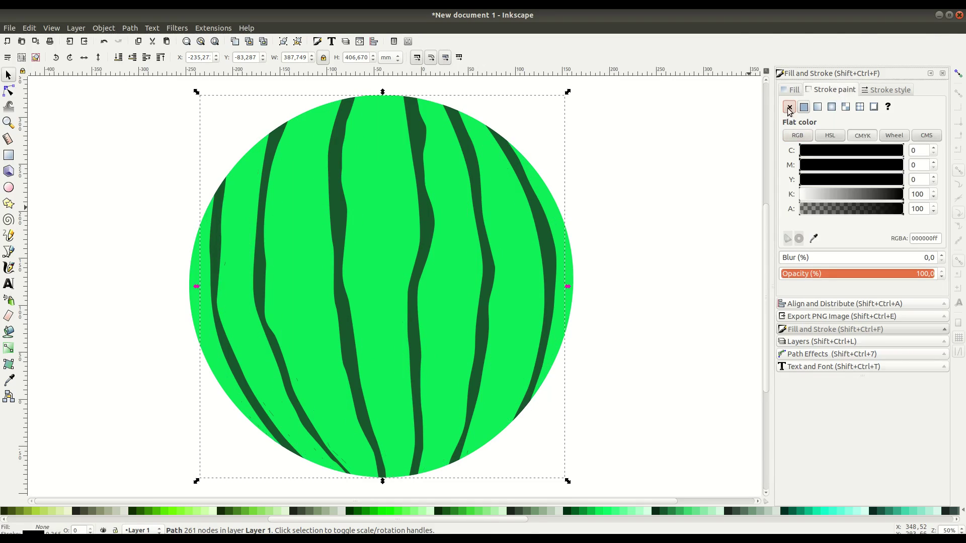
left_click(791, 90)
left_click(803, 108)
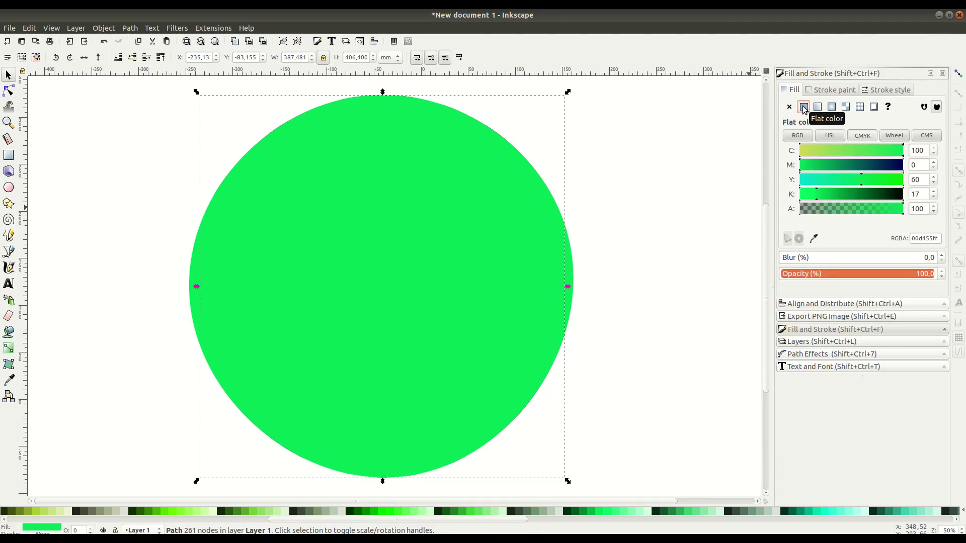
left_click_drag(820, 195, 824, 194)
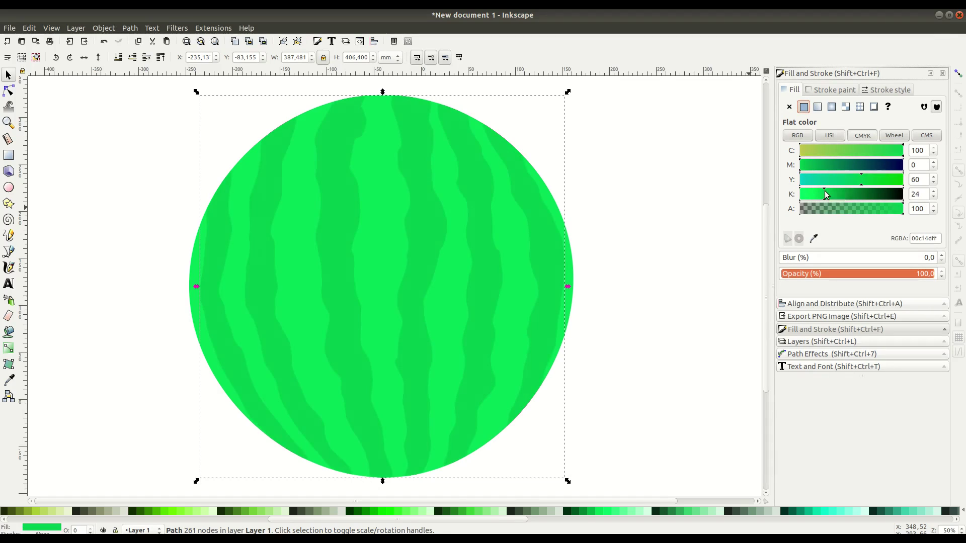
Step: Lower the wide green stripes in the stacking order until they lie beneath the dark stripes
left_click(133, 59)
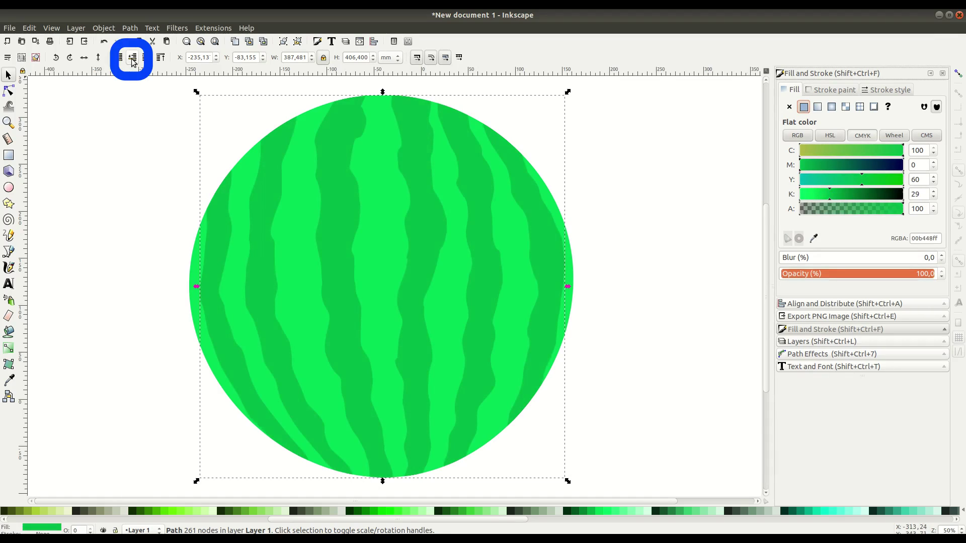
left_click(132, 59)
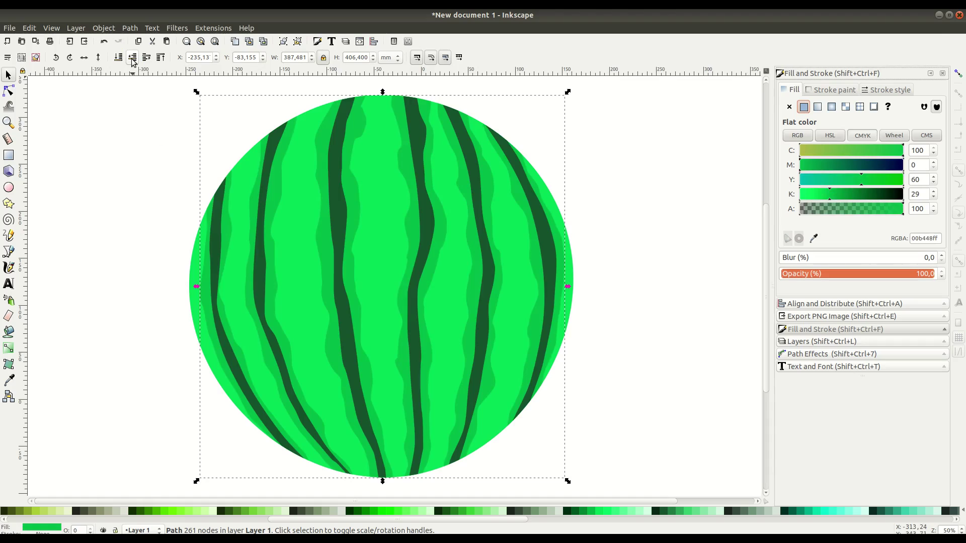
left_click(629, 356)
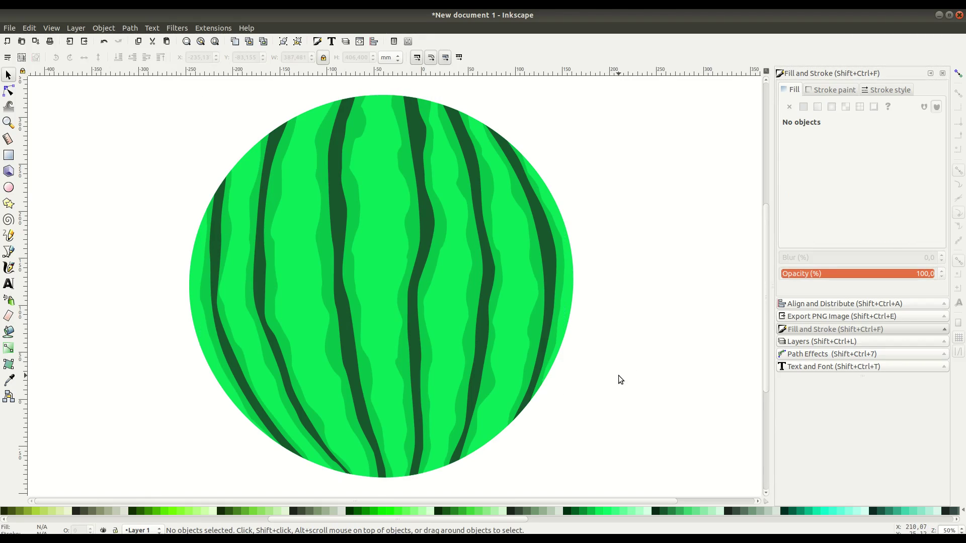
Step: Copy the melon body's fill colour code 00d455ff and change its fill to a radial gradient
scroll(503, 332, "right", 1)
left_click(370, 251)
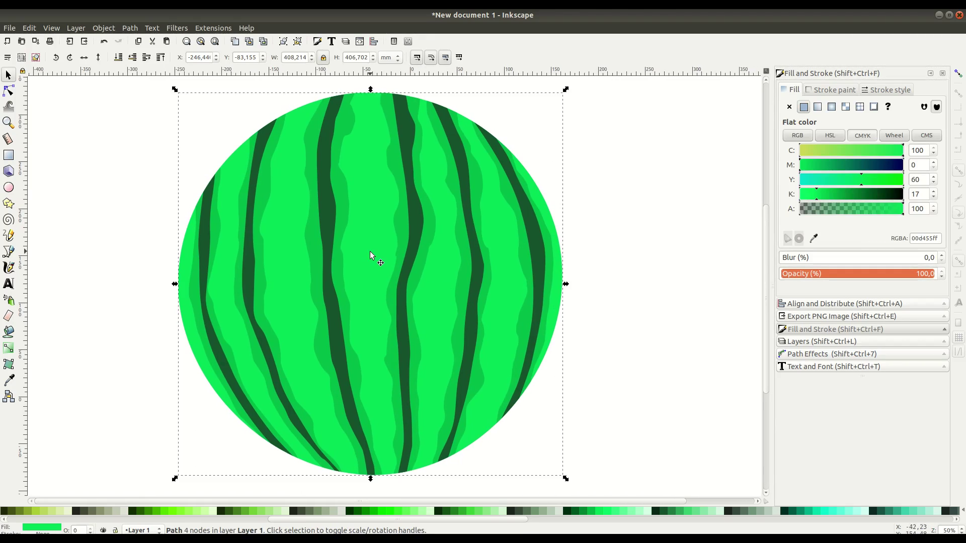
right_click(926, 238)
left_click(901, 295)
key("ctrl+c")
left_click(833, 108)
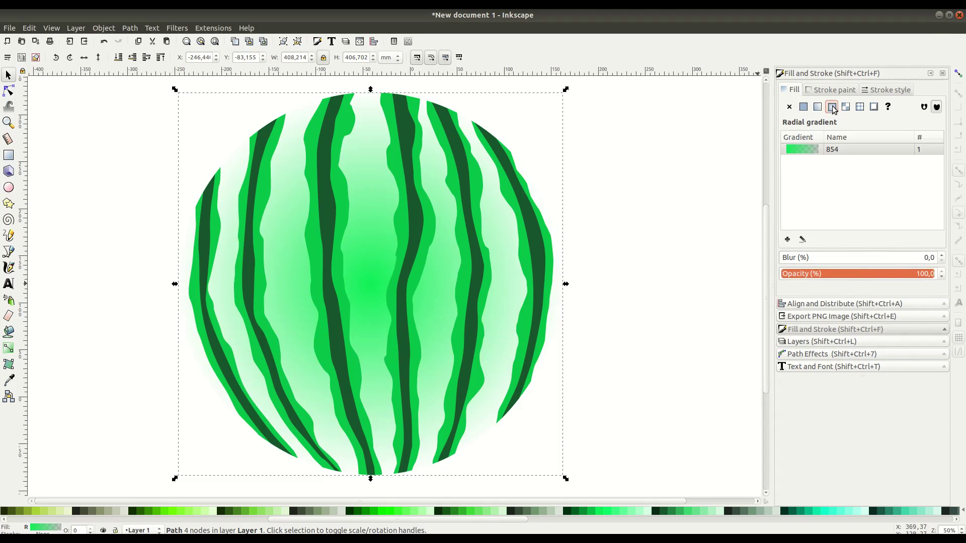
Step: Move the melon body's gradient center toward the upper left and extend its horizontal radius to the melon's right edge
left_click(9, 348)
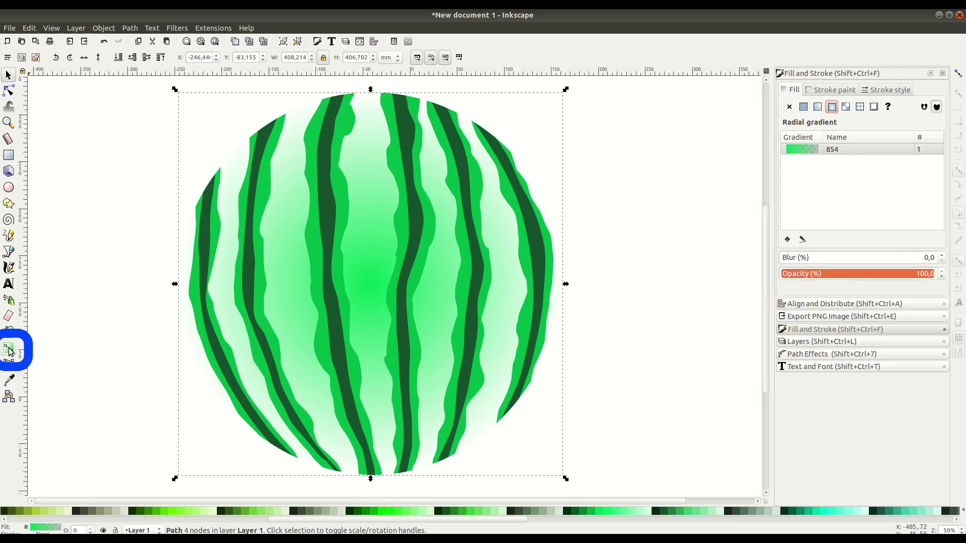
left_click_drag(370, 283, 331, 232)
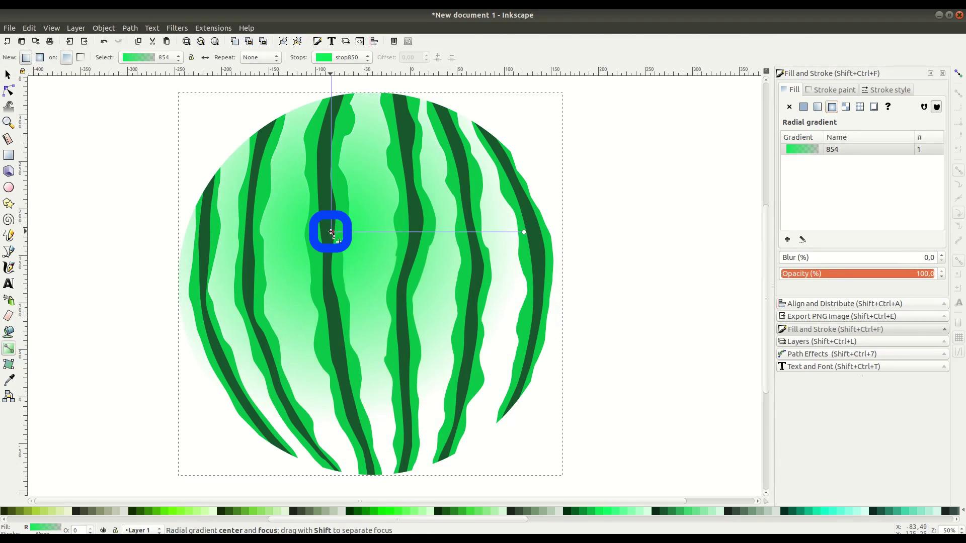
left_click(525, 233)
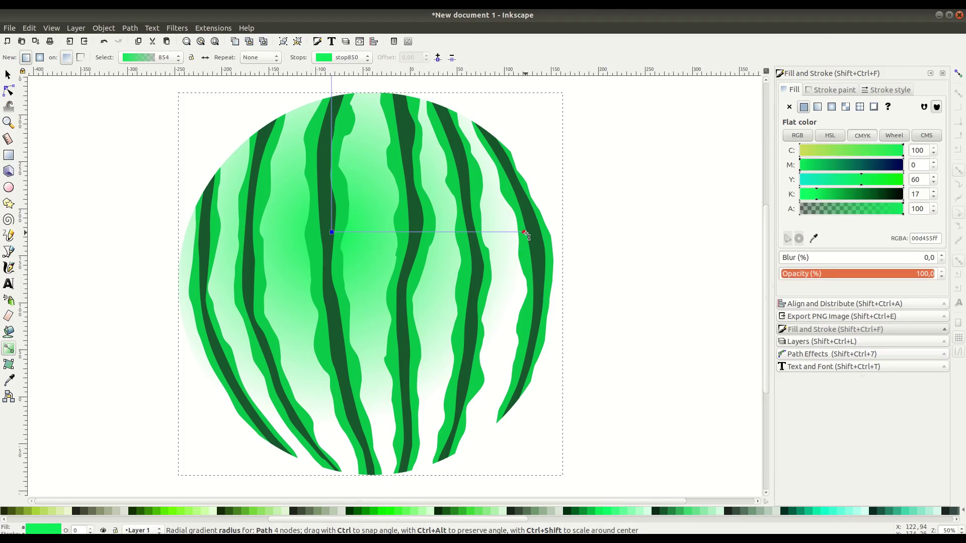
left_click_drag(540, 235, 548, 236)
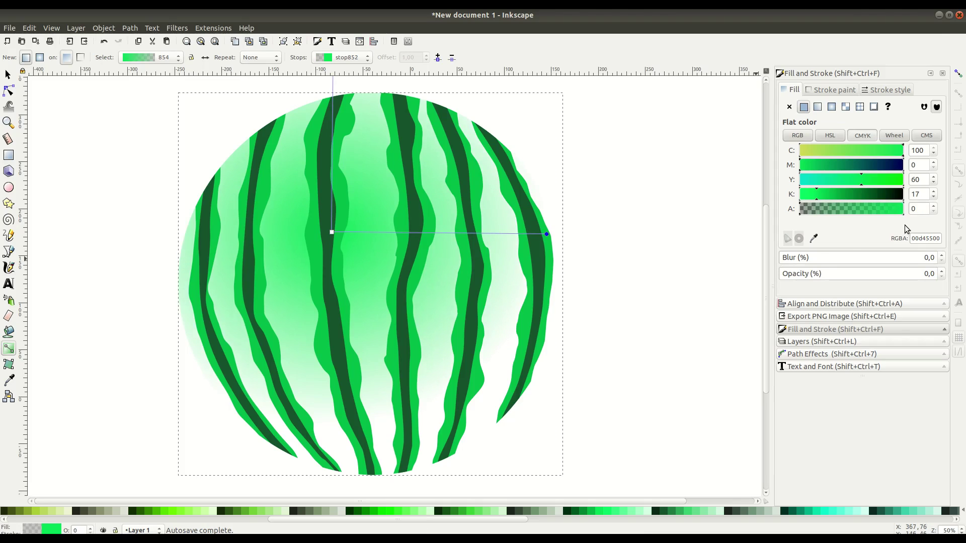
Step: Paste the copied green into the gradient's transparent outer stop and darken it to black (K) 38
double_click(934, 239)
right_click(934, 240)
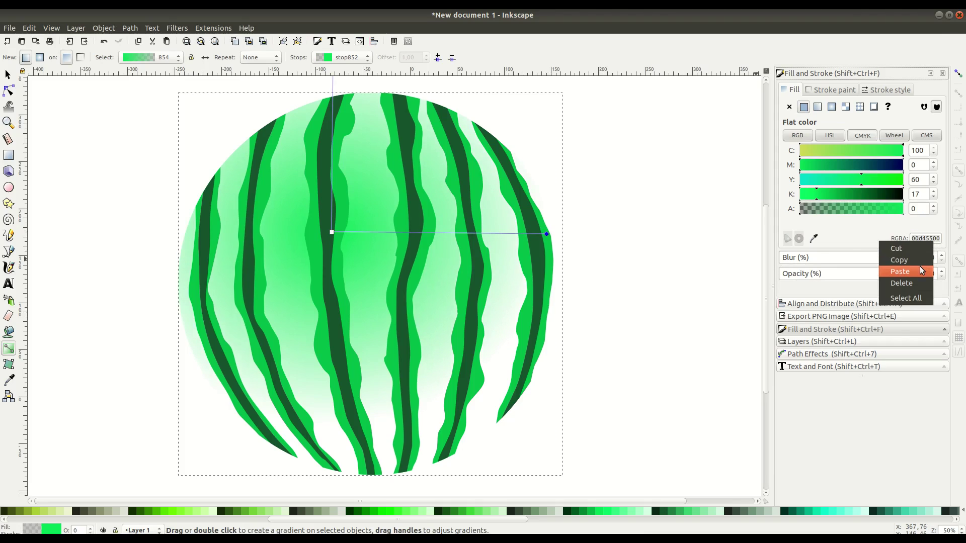
left_click(920, 267)
left_click_drag(831, 193, 838, 193)
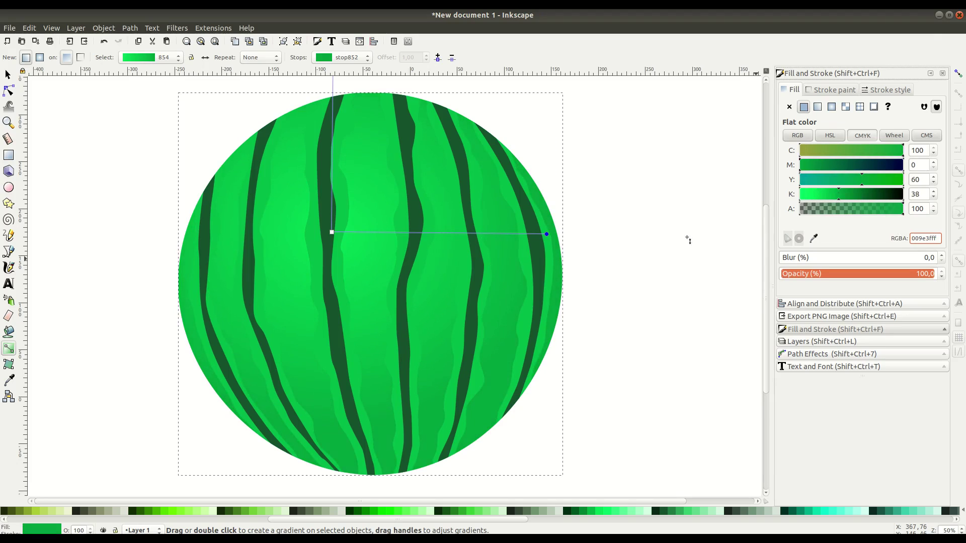
Step: Shift the gradient center slightly right, and set black (K) to 35 at the center stop and 48 at the outer stop
mouse_move(334, 237)
left_mouse_down()
mouse_move(343, 218)
mouse_move(351, 259)
mouse_move(321, 229)
mouse_move(355, 237)
left_mouse_up()
left_click(824, 199)
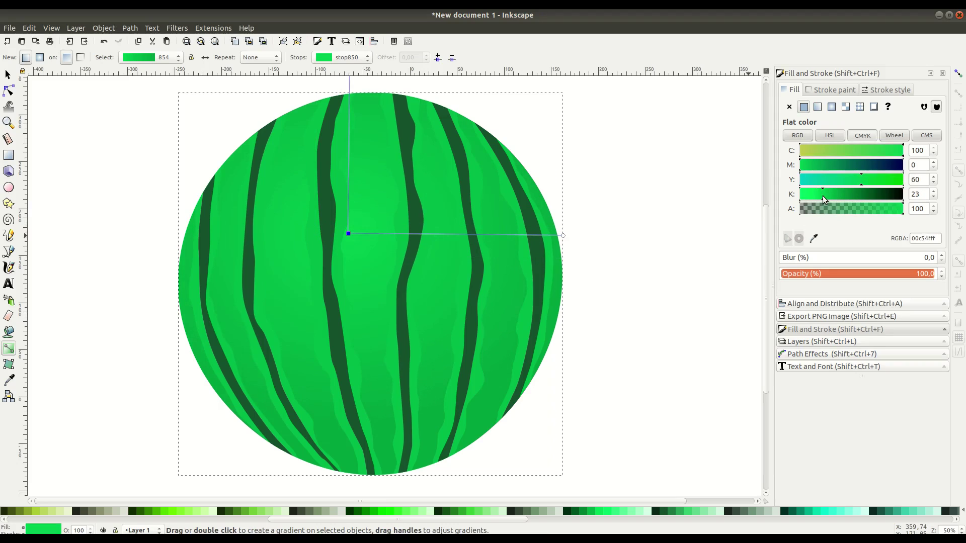
left_click_drag(826, 198, 832, 200)
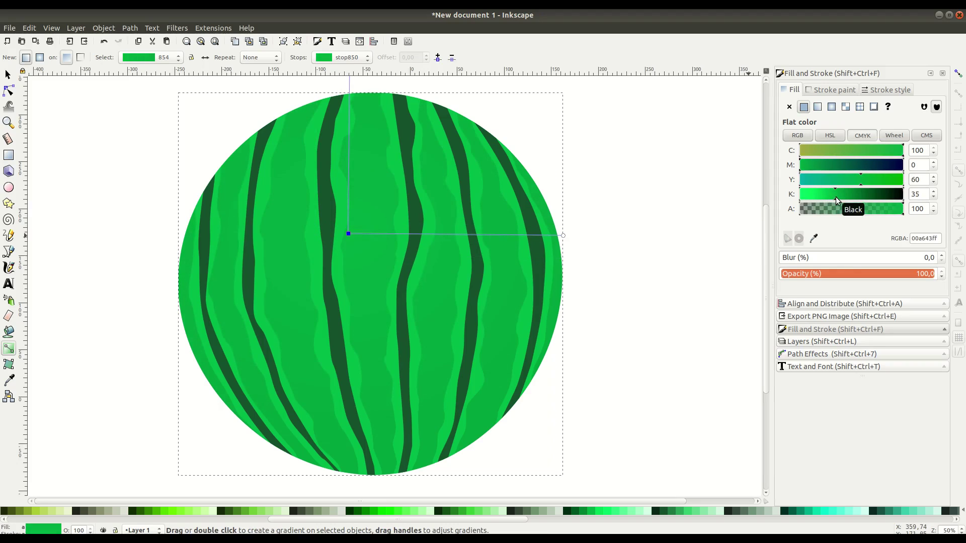
left_click(565, 236)
left_click(848, 199)
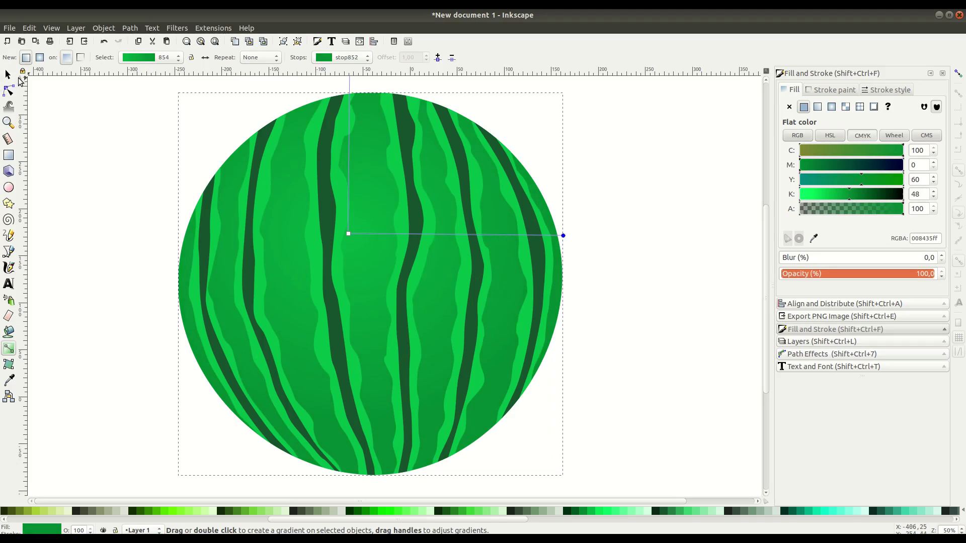
Step: Duplicate the melon body twice, setting the duplicates' opacity to 62%
left_click(8, 75)
left_click(77, 176)
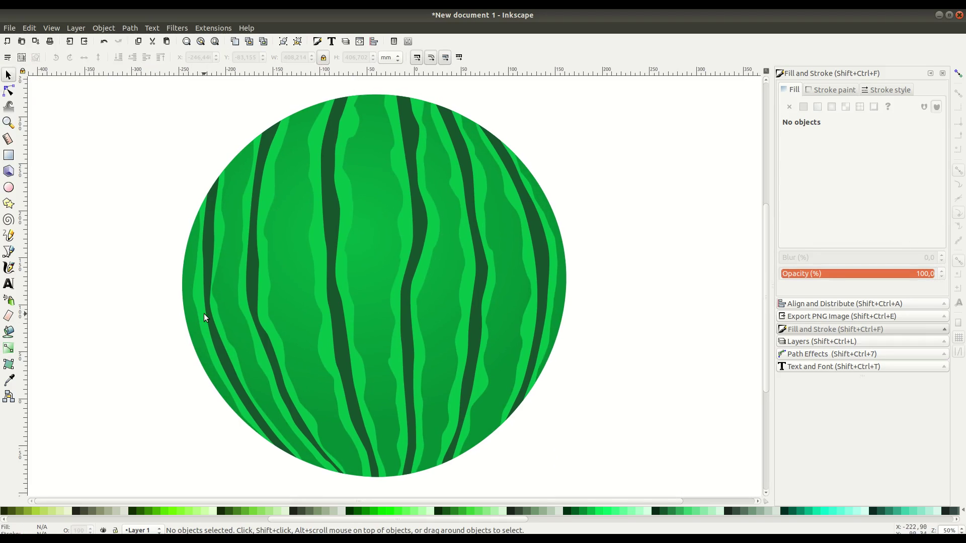
left_click(369, 201)
right_click(369, 201)
left_click(394, 276)
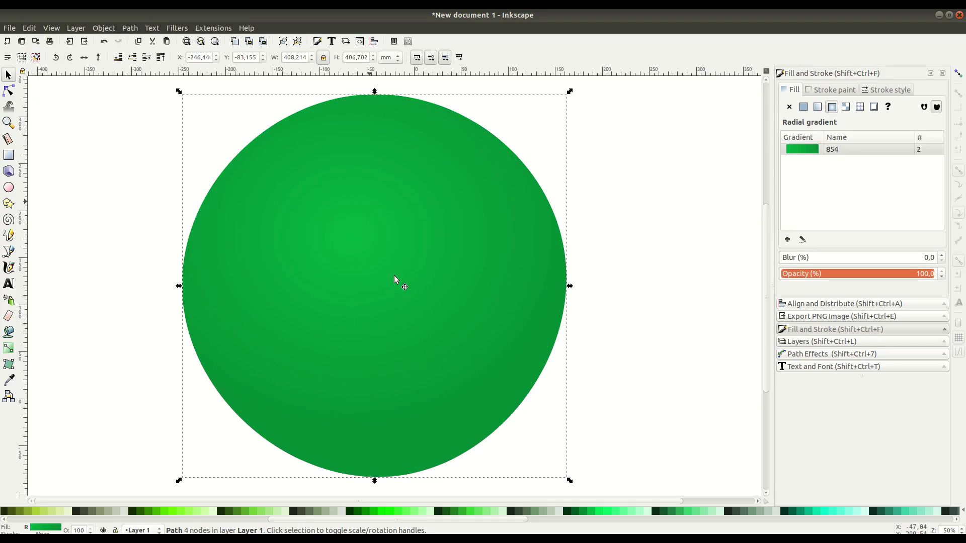
left_click(877, 278)
right_click(430, 82)
left_click(468, 156)
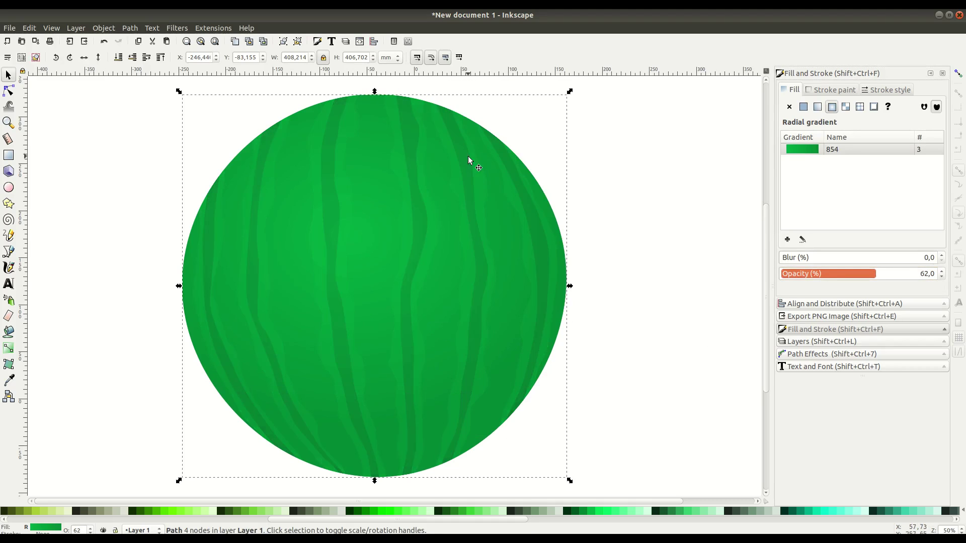
Step: Fill the topmost duplicate with red d35f5fff and shift it about 8 mm right and 8 mm down
scroll(514, 511, "up", 5)
left_click(292, 512)
left_click_drag(387, 204, 382, 198)
Step: Subtract the red circle from the duplicate beneath it and fill the resulting upper-left crescent white at 22.1% opacity
key("ctrl+a")
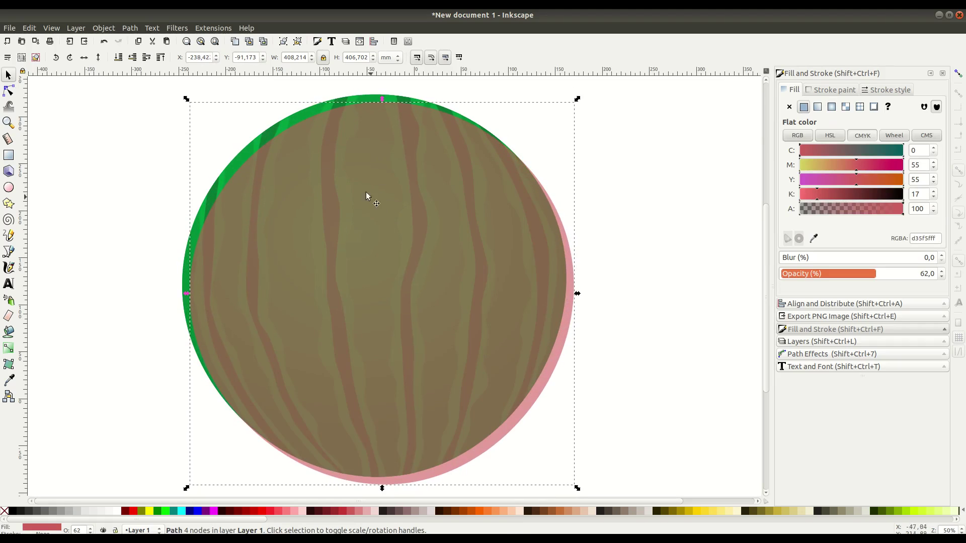
left_click(129, 29)
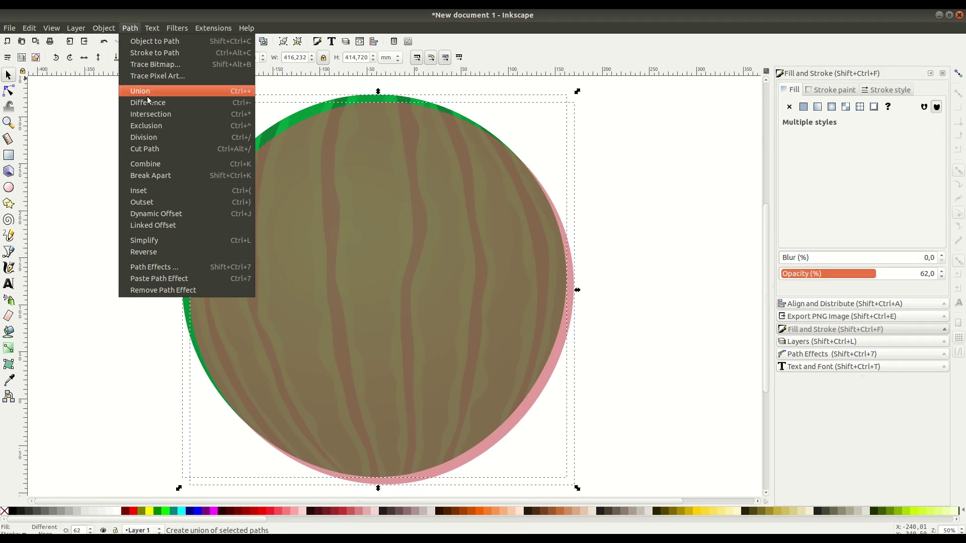
left_click(148, 103)
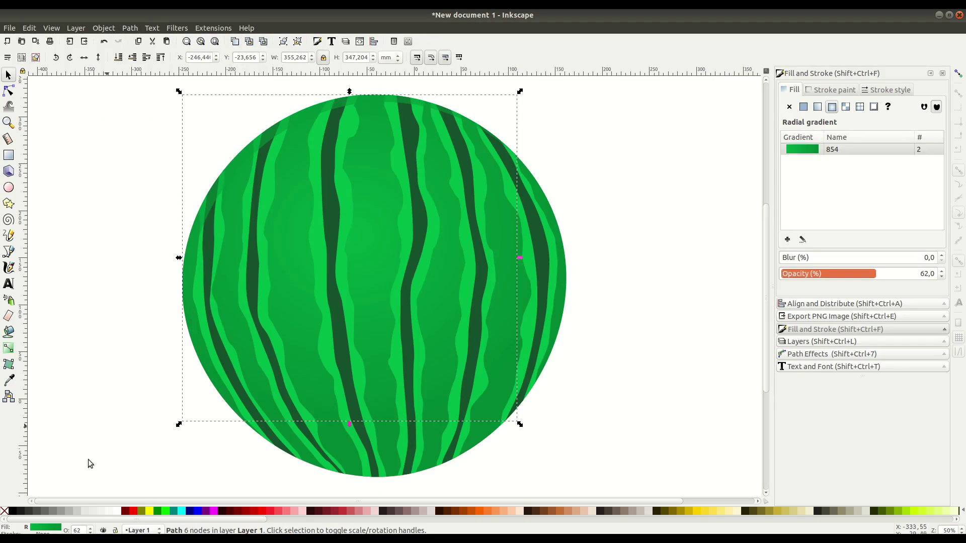
left_click(123, 511)
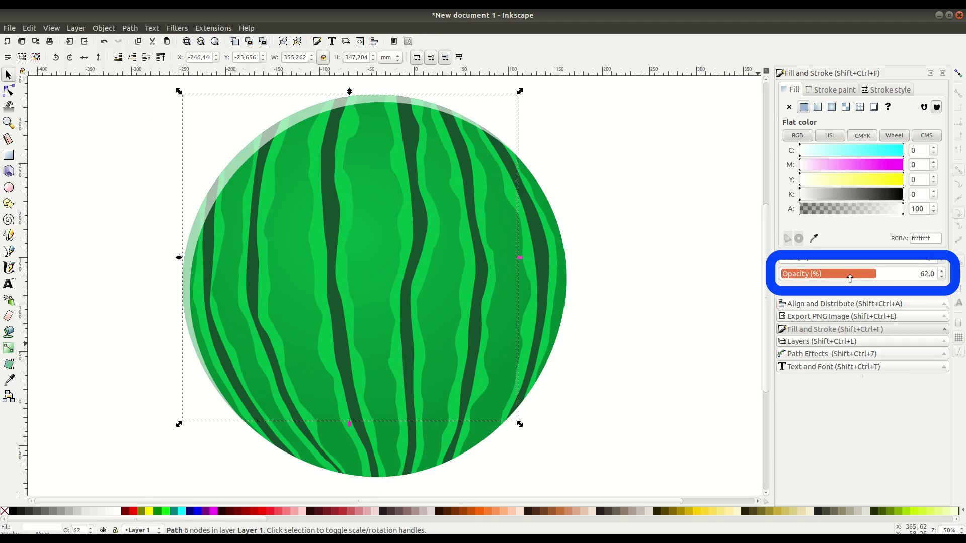
left_click_drag(850, 277, 823, 275)
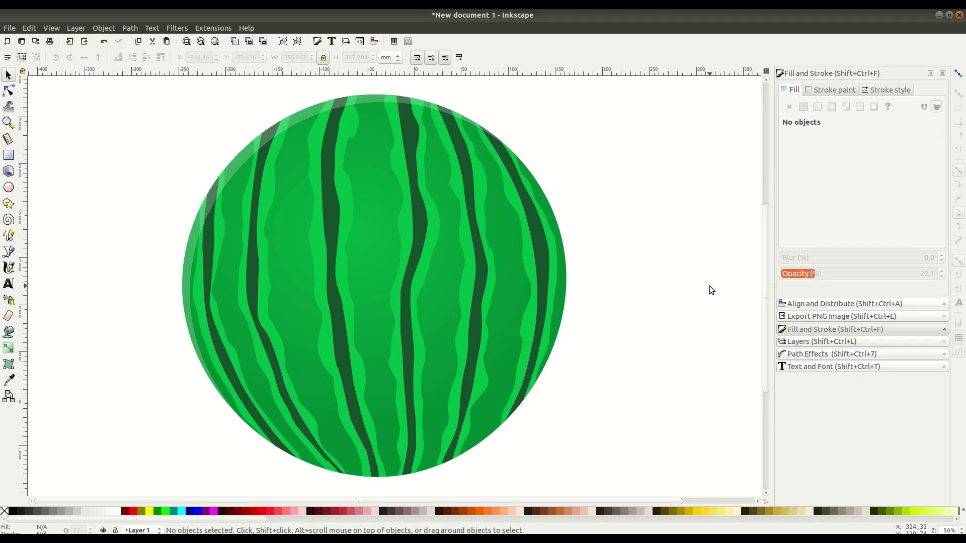
Step: Duplicate the melon body twice and move the top copy, recoloured semi-transparent orange, about 24 mm left and 42 mm up
right_click(376, 261)
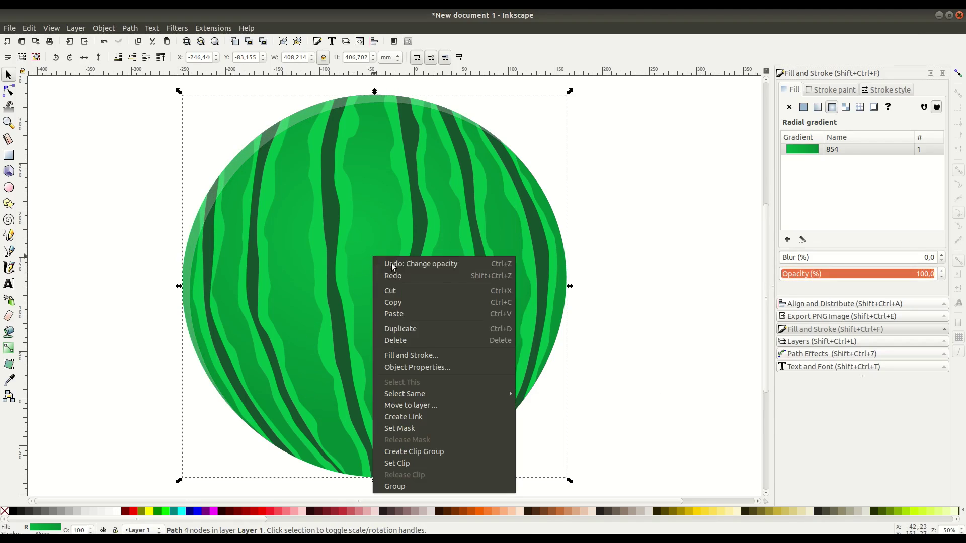
left_click(406, 331)
right_click(403, 320)
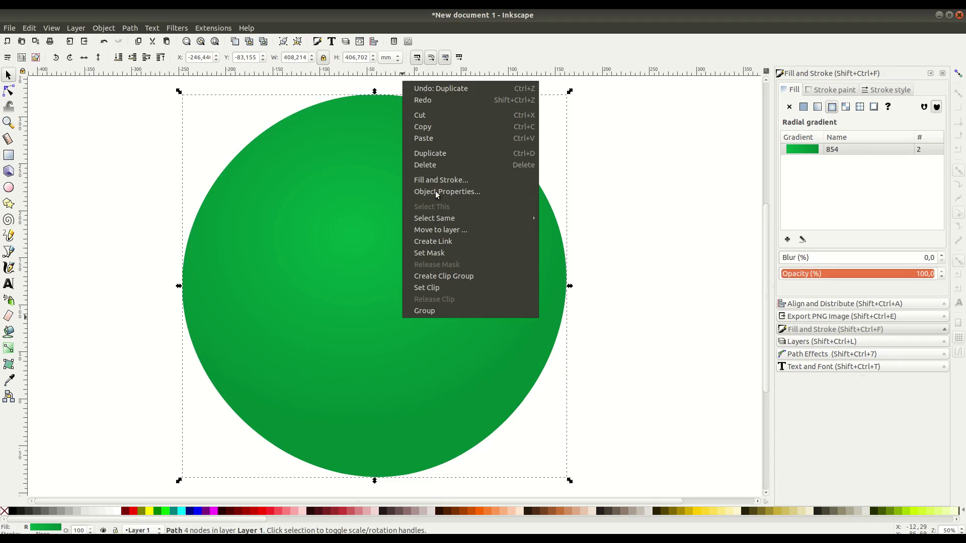
left_click(431, 153)
left_click(568, 512)
left_click(860, 274)
left_click_drag(438, 336, 412, 294)
Step: Subtract the orange circle from the duplicate beneath it and fill the lower-right crescent black at 51.6% opacity
left_click(532, 368, "shift")
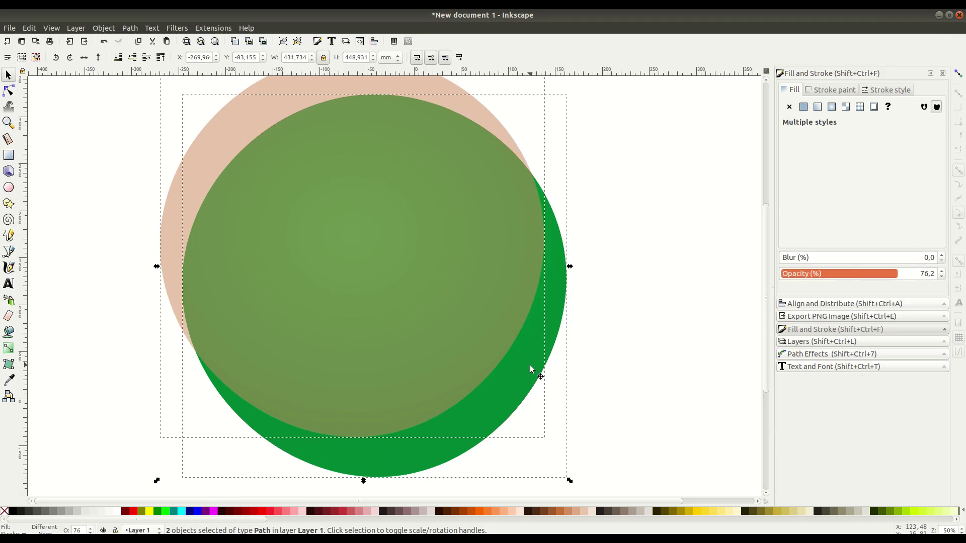
left_click(130, 27)
left_click(142, 102)
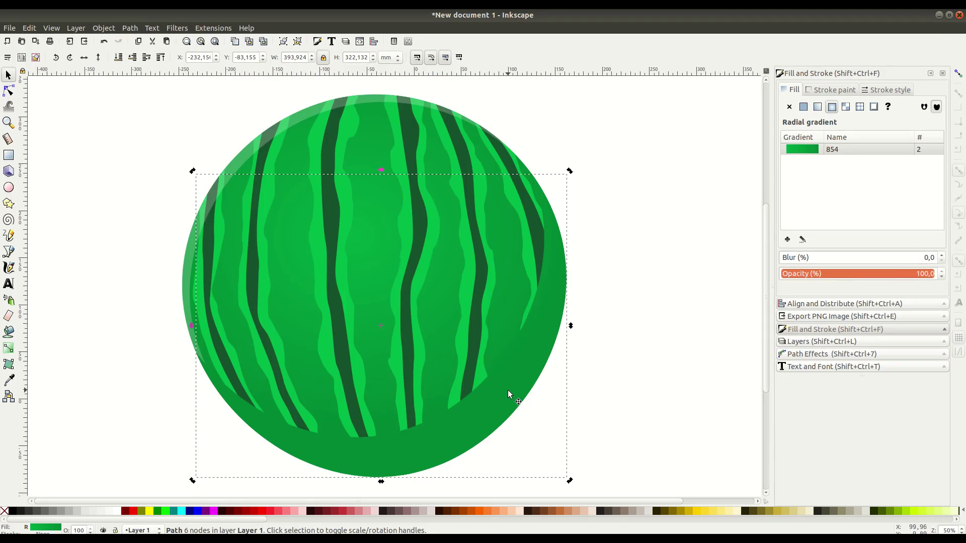
left_click(11, 510)
left_click(860, 273)
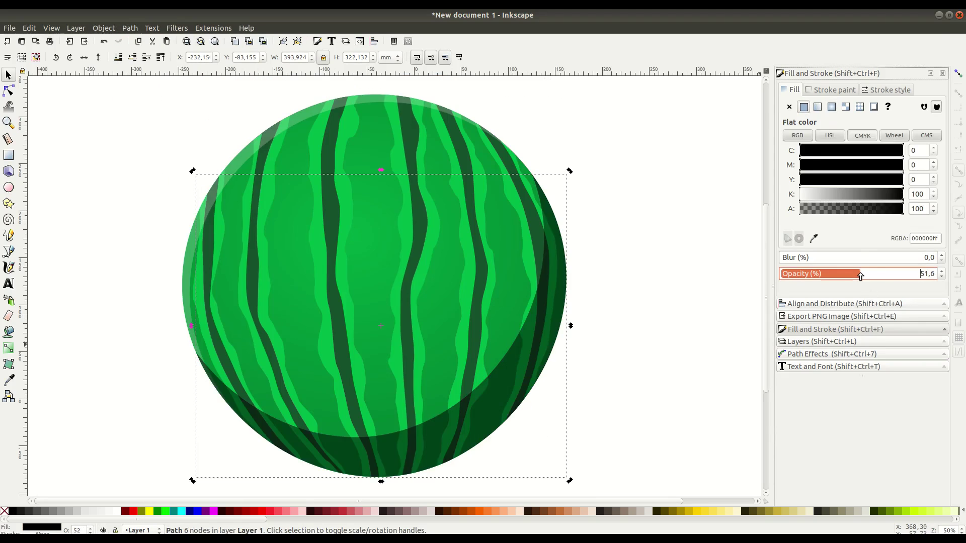
Step: Give the black crescent a linear gradient fading to transparent toward the melon's upper left, and set its opacity to 35.7%
key("g")
left_click_drag(478, 444, 395, 358)
left_click_drag(378, 326, 329, 265)
left_click(8, 75)
left_click(123, 241)
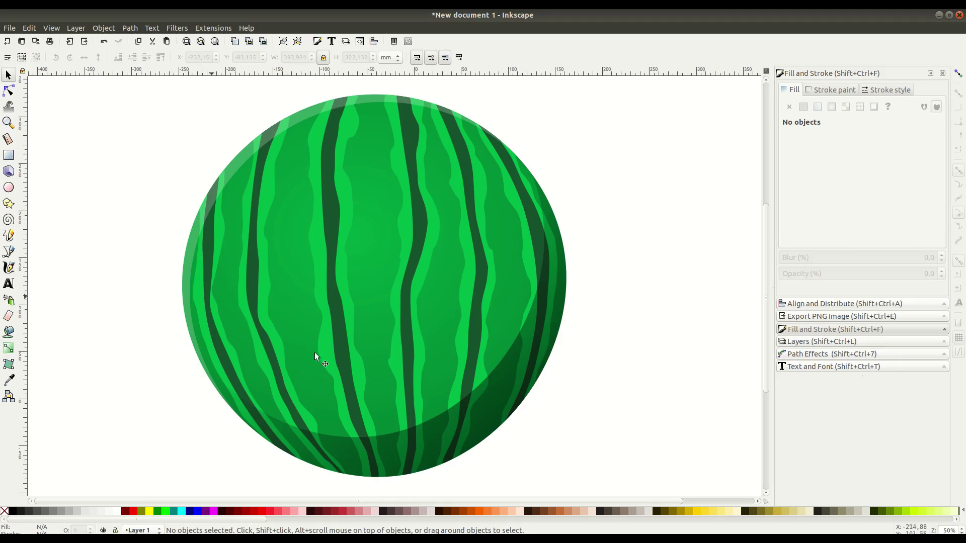
left_click(486, 422)
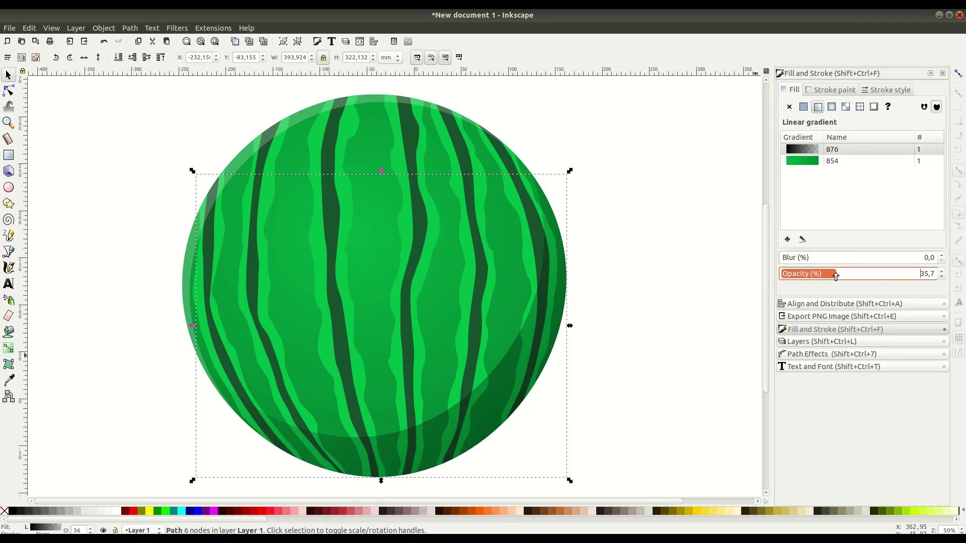
left_click(675, 353)
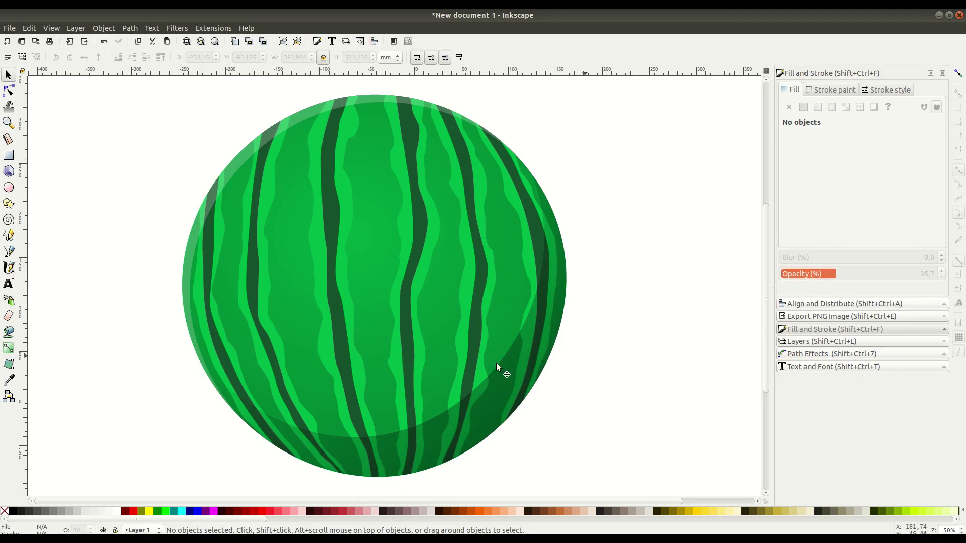
Step: Create two more duplicates of the melon body with their opacity at 57.5%
right_click(365, 295)
left_click(401, 367)
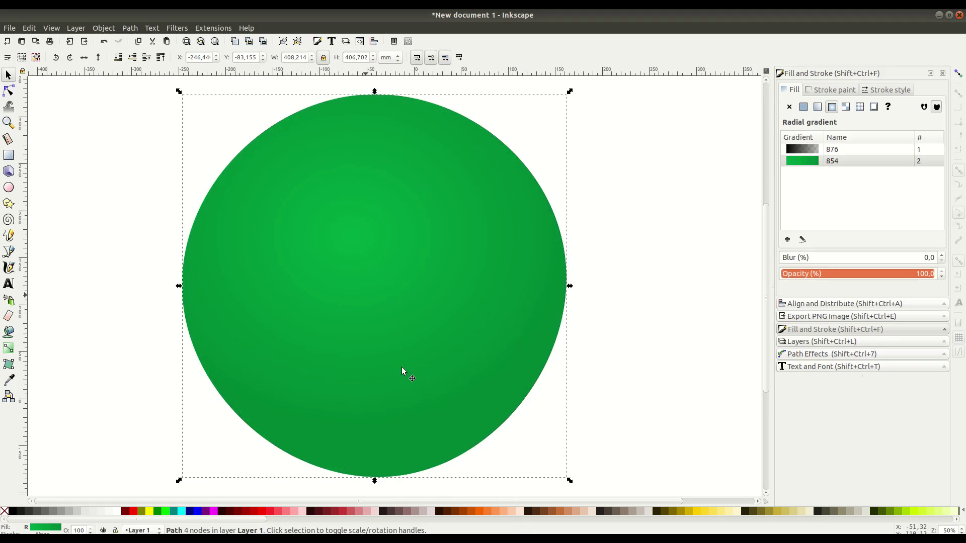
left_click(869, 274)
right_click(427, 328)
left_click(463, 162)
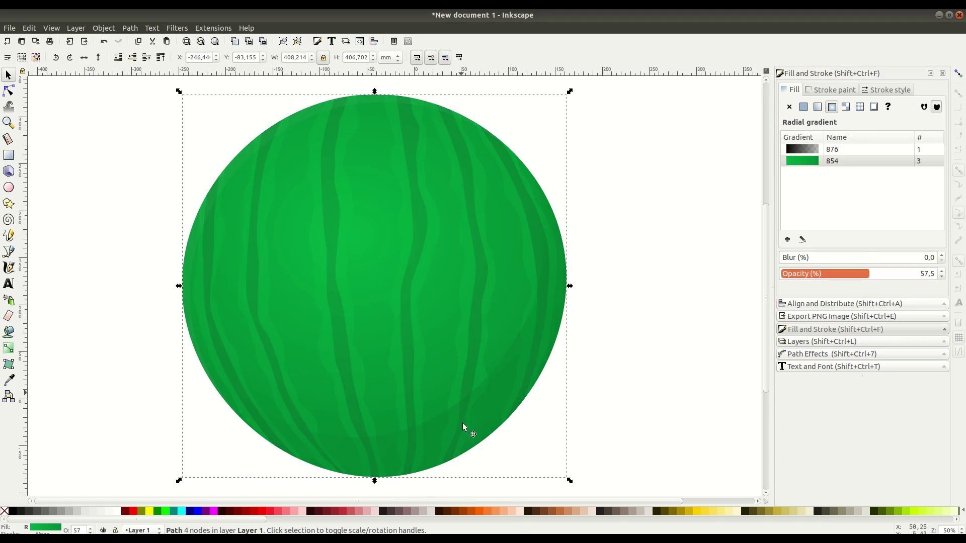
Step: Fill the top duplicate with orange ff9955ff, offset it about 60 mm left and 106 mm up, and subtract it from the copy beneath
left_click(494, 511)
left_click_drag(422, 332, 371, 241)
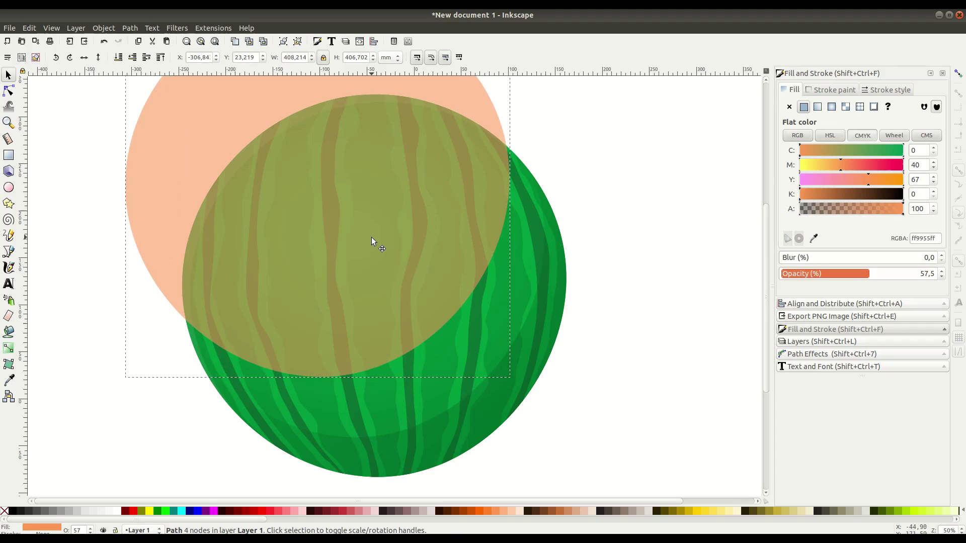
left_click(483, 337, "shift")
left_click(130, 28)
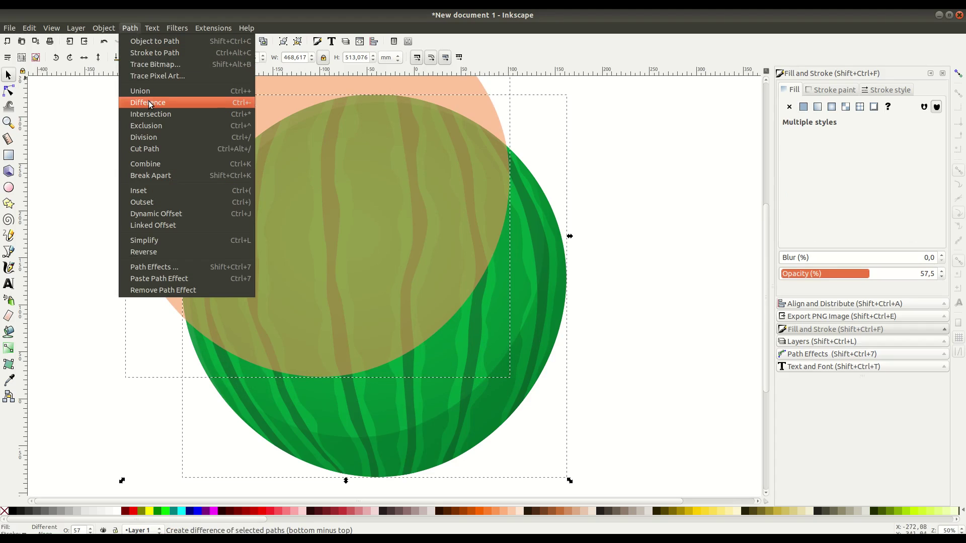
left_click(149, 100)
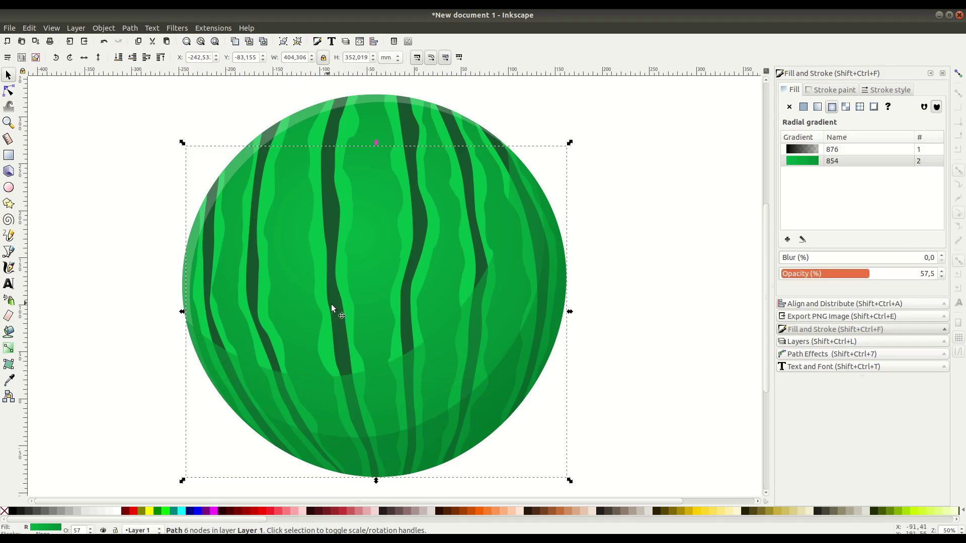
Step: Fill the new wide crescent with black and set its opacity to 8.1%
left_click(12, 512)
left_click(797, 277)
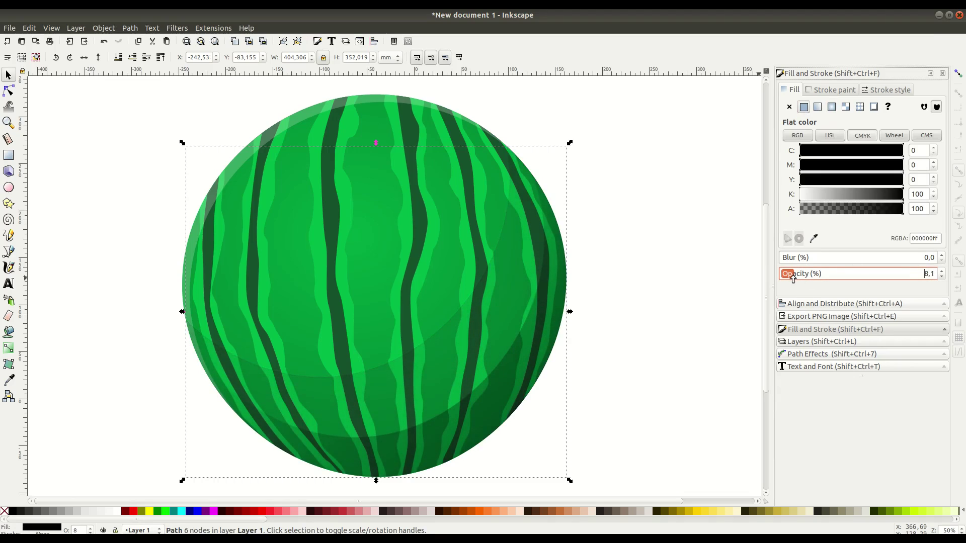
left_click(651, 354)
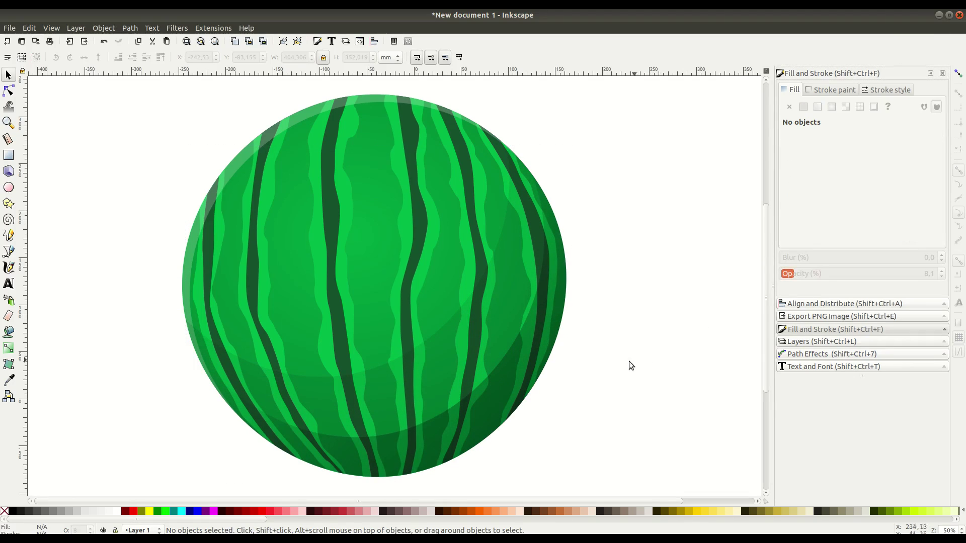
Step: Apply a linear black-to-transparent gradient to the wide faint shadow, placing its start at the melon's lower-right edge
left_click(132, 58)
left_click(487, 399)
left_click(596, 388)
left_click(439, 367)
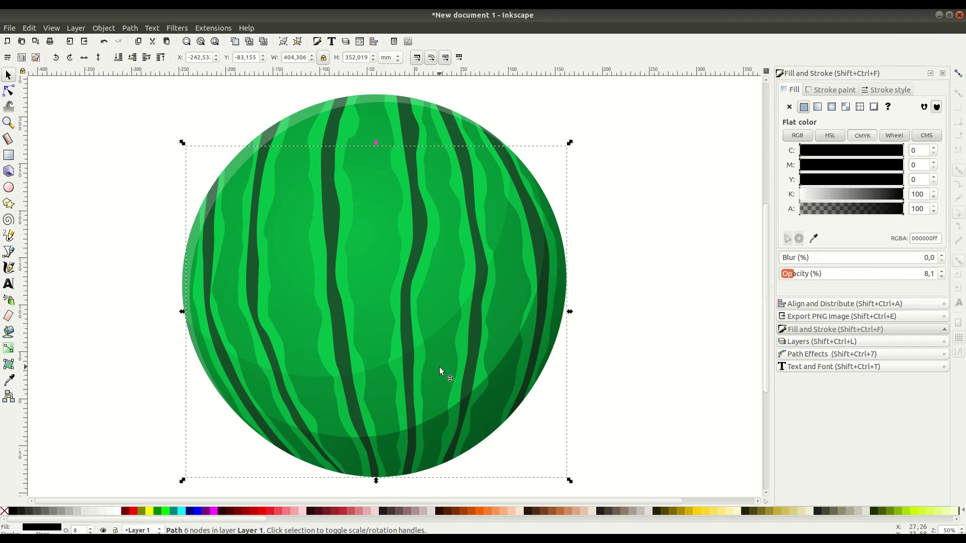
left_click(817, 107)
left_click(9, 348)
left_click_drag(183, 312, 444, 457)
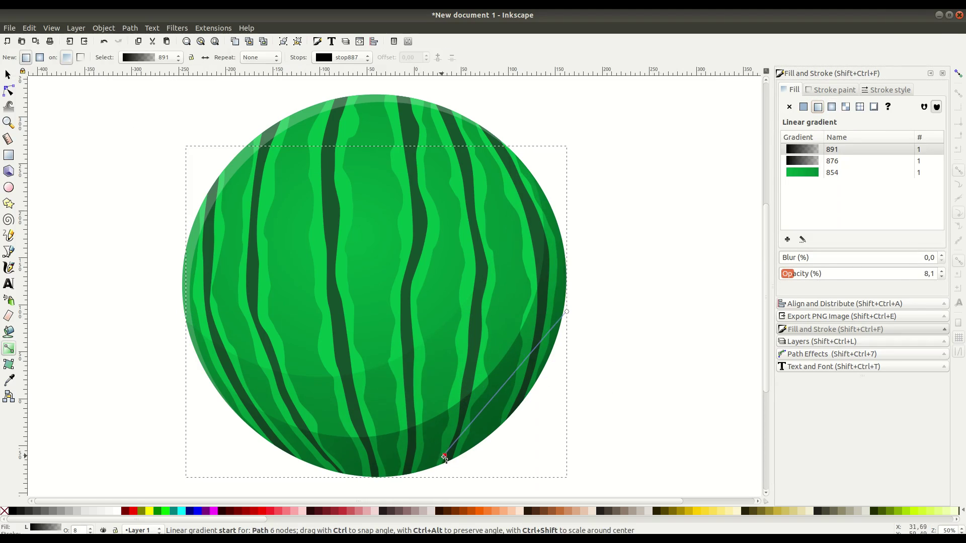
left_click(445, 457)
Step: Apply a linear white-to-transparent gradient to the upper-left highlight crescent, running from the rim toward the melon's center
left_click(8, 74)
left_click(74, 107)
left_click_drag(268, 128, 381, 321)
left_click(217, 182)
left_click(9, 348)
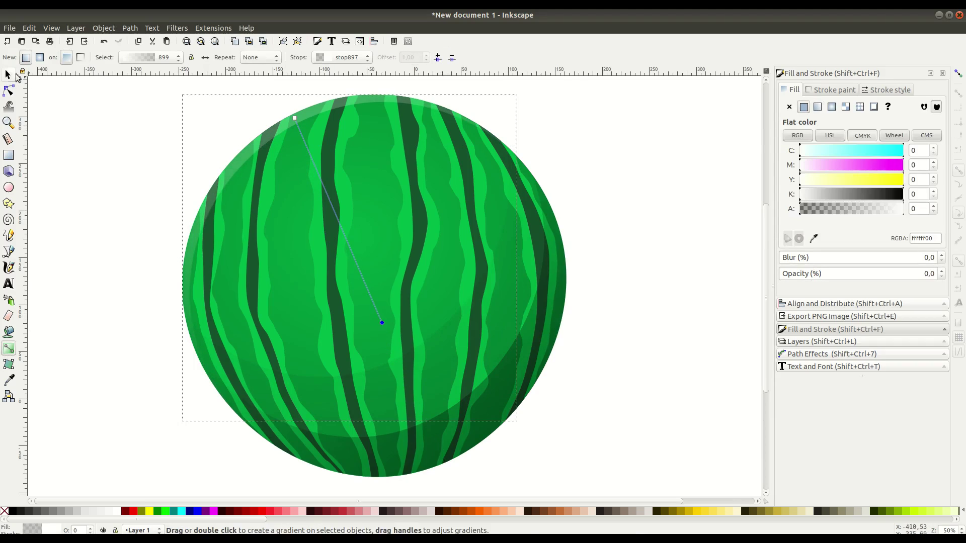
left_click(8, 75)
left_click(98, 131)
Step: Draw an ellipse about 235 by 85 mm across the melon's upper middle and fill it white at 49.4% opacity
left_click(9, 188)
left_click_drag(273, 195, 495, 275)
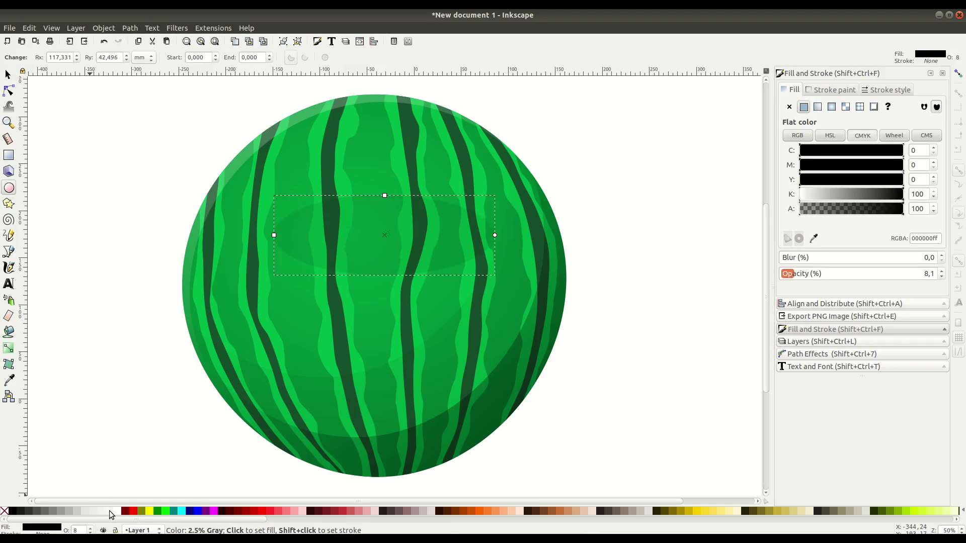
left_click(119, 512)
left_click(857, 275)
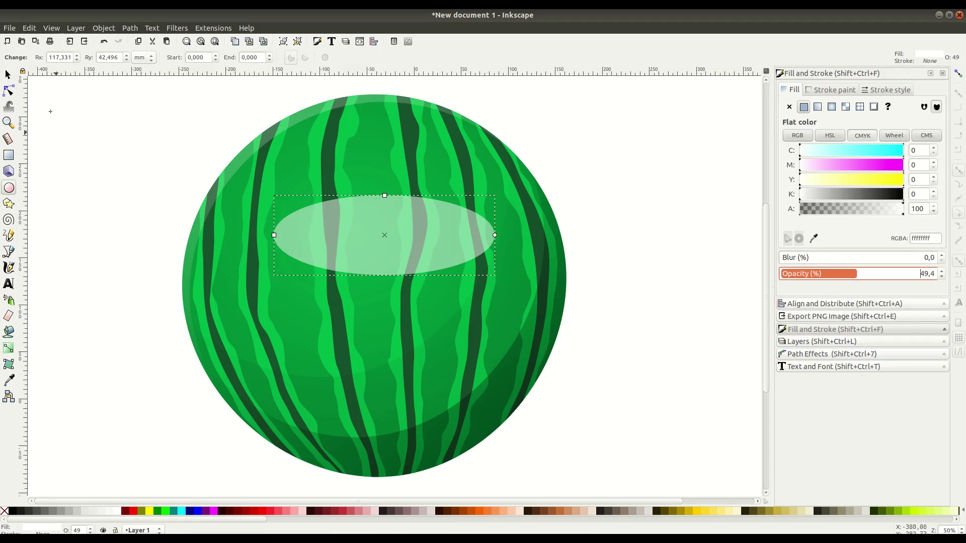
Step: Convert the white ellipse to a path and move and tilt it against the melon's upper-left rim
left_click(9, 74)
left_click(130, 28)
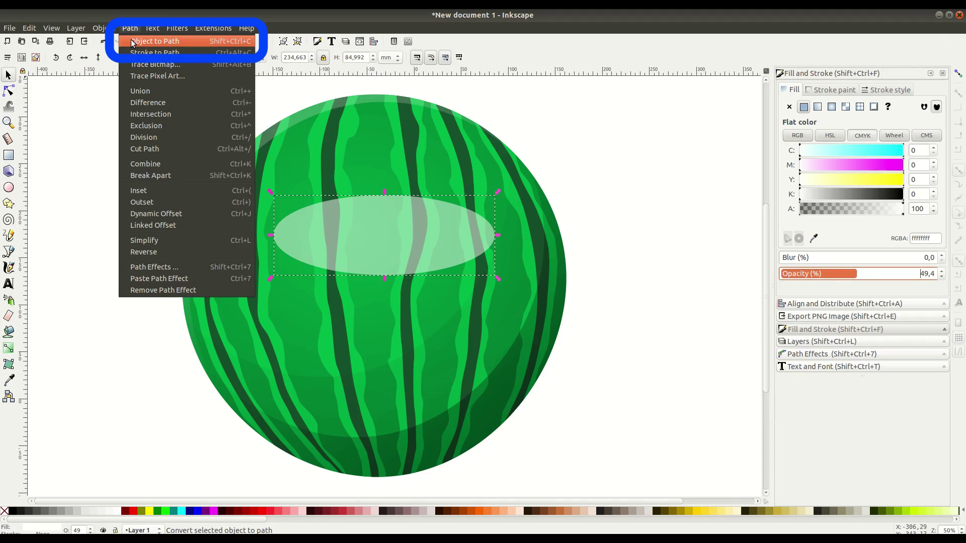
left_click(131, 40)
left_click_drag(438, 230, 404, 189)
left_click(404, 189)
left_click_drag(464, 151, 446, 125)
left_click_drag(410, 180, 387, 138)
mouse_move(435, 101)
left_mouse_down()
mouse_move(419, 118)
mouse_move(428, 95)
left_mouse_up()
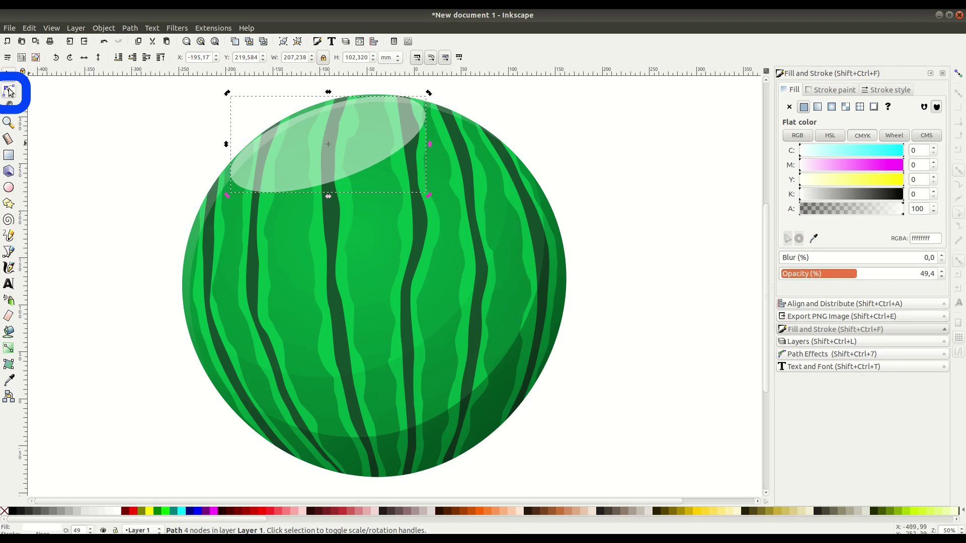
Step: Stretch the translucent white highlight's end nodes along the melon's upper rim and pull its lower middle node slightly upward
left_click(9, 91)
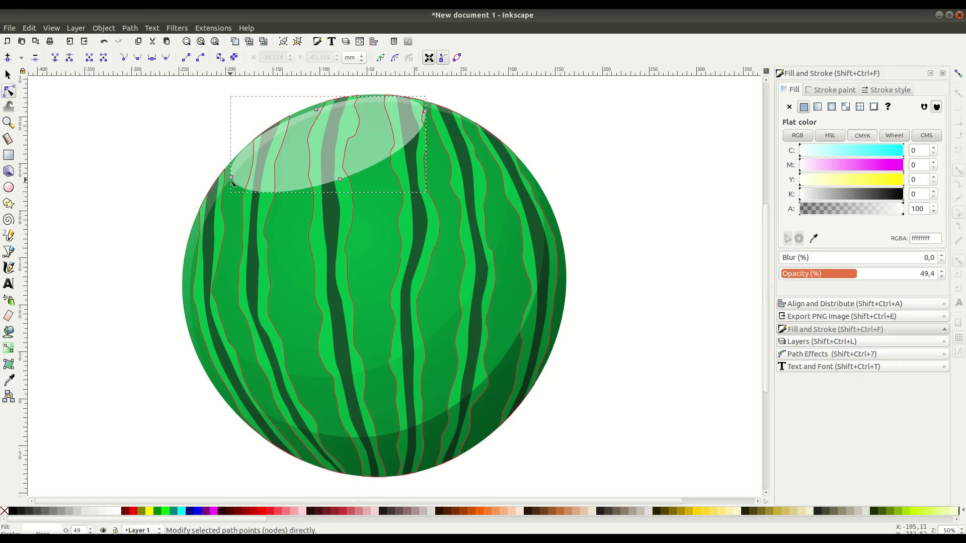
left_click_drag(231, 177, 212, 206)
left_click_drag(425, 111, 451, 120)
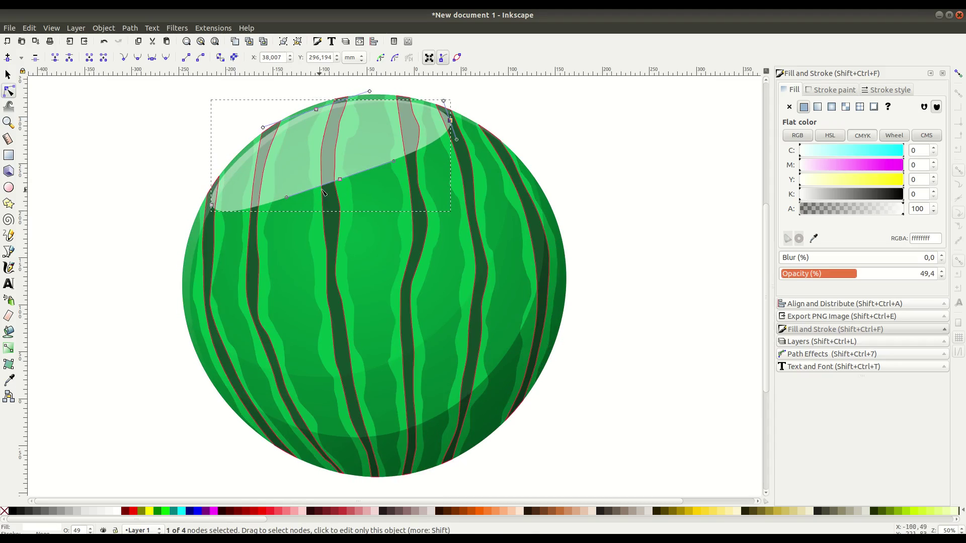
mouse_move(341, 181)
left_mouse_down()
mouse_move(355, 216)
mouse_move(345, 209)
mouse_move(317, 222)
mouse_move(329, 172)
left_mouse_up()
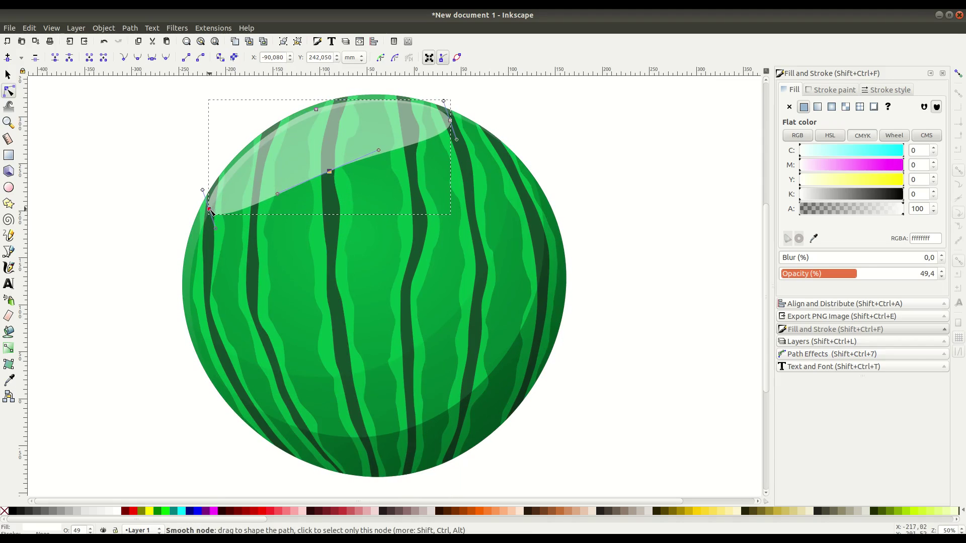
left_click_drag(209, 209, 188, 268)
left_click_drag(451, 120, 493, 142)
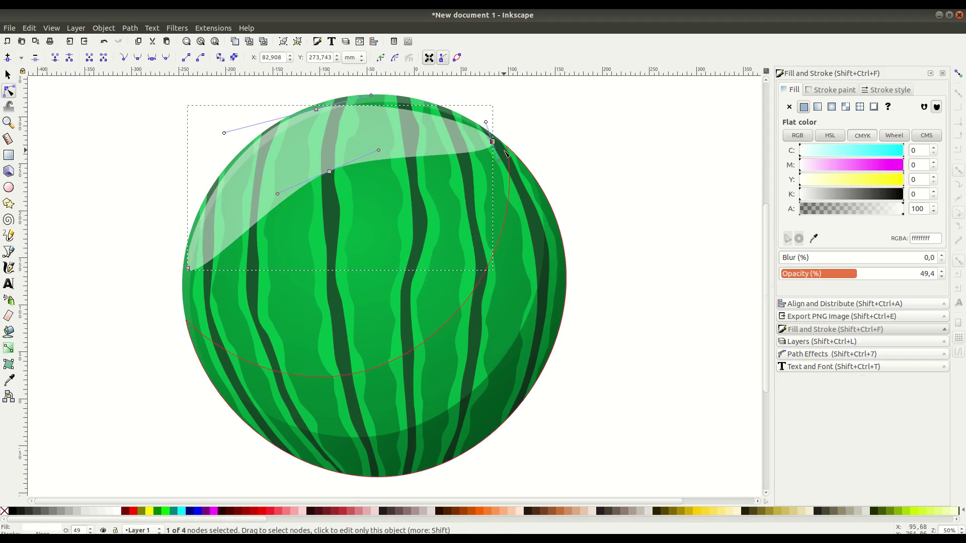
Step: Refine the highlight's nodes and handles so it follows the melon's upper rim with a smoothly curved lower edge
key("Escape")
left_click_drag(340, 103, 363, 97)
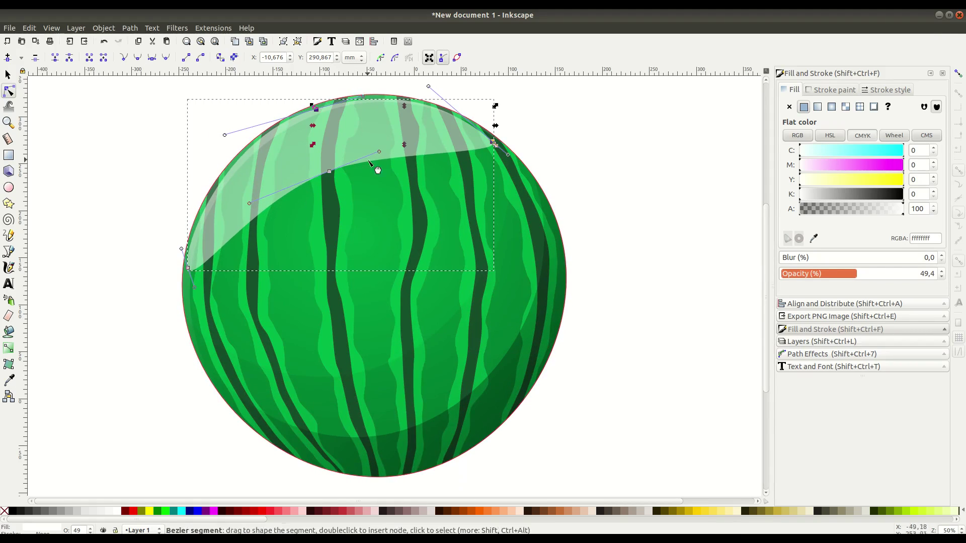
left_click_drag(378, 150, 408, 140)
left_click_drag(508, 155, 521, 173)
left_click_drag(492, 142, 492, 144)
left_click_drag(197, 283, 200, 306)
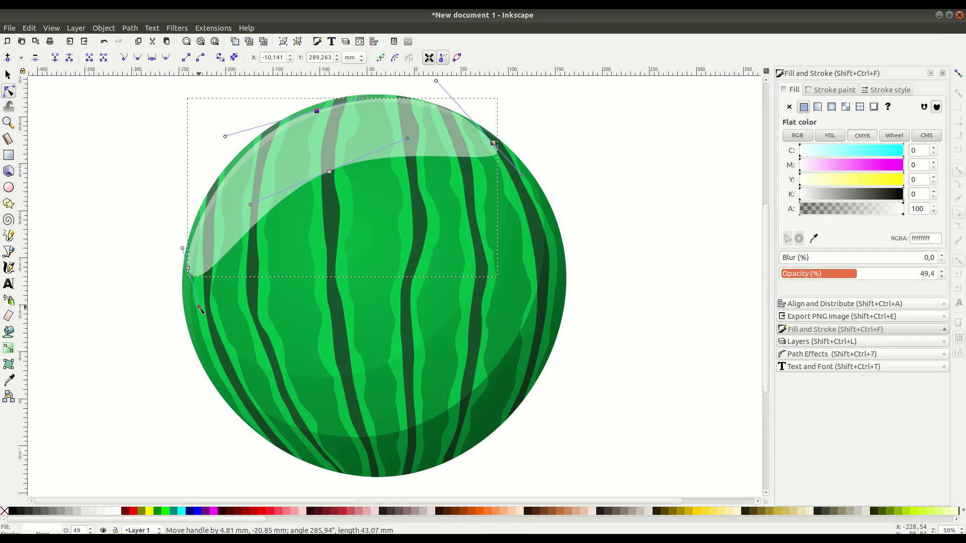
left_click_drag(329, 171, 334, 187)
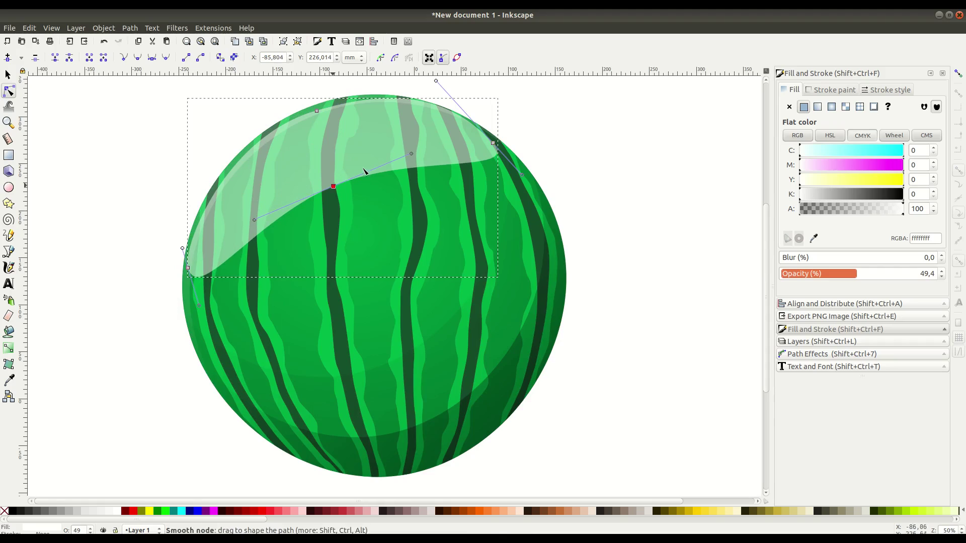
left_click_drag(436, 80, 439, 88)
Step: Apply a linear white-to-transparent gradient to the large highlight, running from the upper-left rim toward the melon's center
left_click(9, 75)
left_click(121, 108)
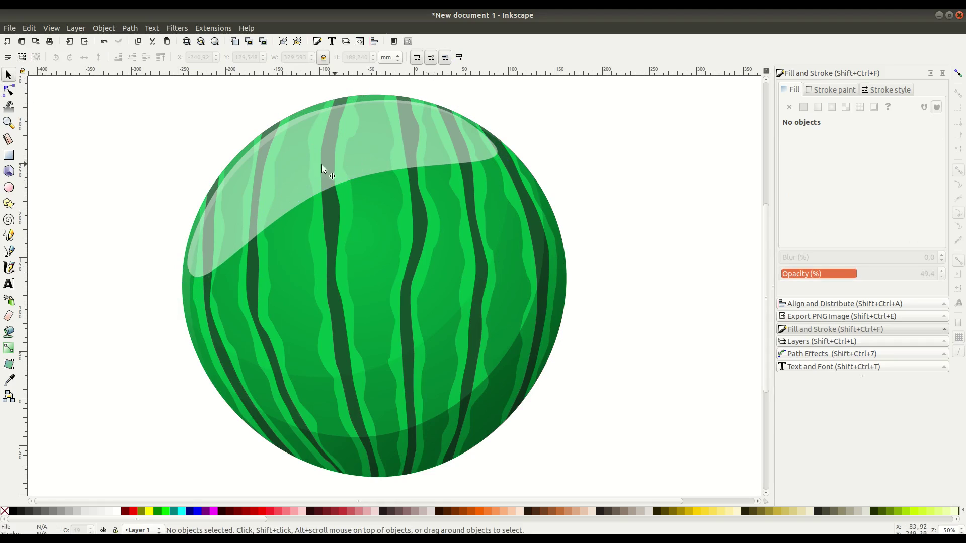
left_click(324, 167)
left_click(9, 348)
left_click_drag(296, 121, 356, 255)
left_click(9, 75)
left_click(123, 107)
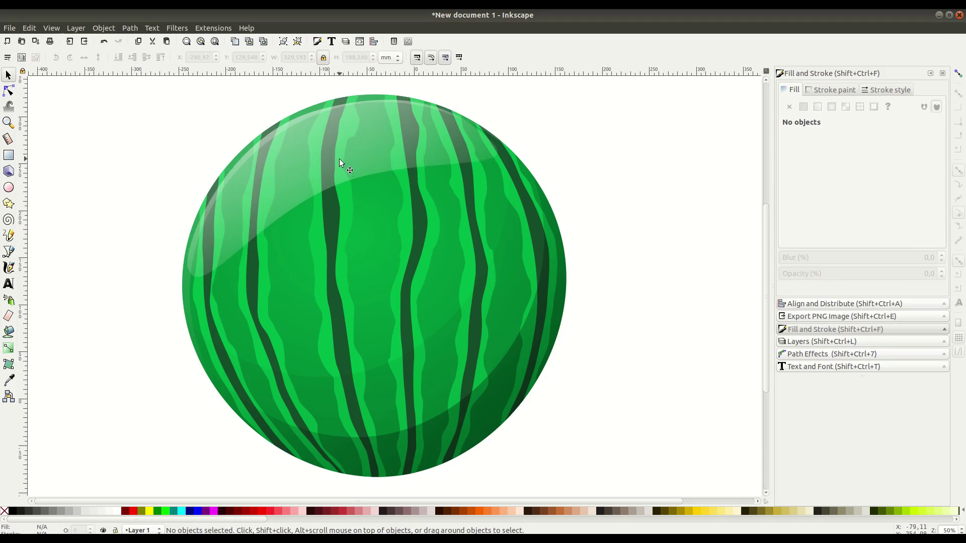
Step: Nudge the large gradient highlight slightly upward and set its opacity to 37%
left_click_drag(350, 156, 349, 152)
left_click(836, 274)
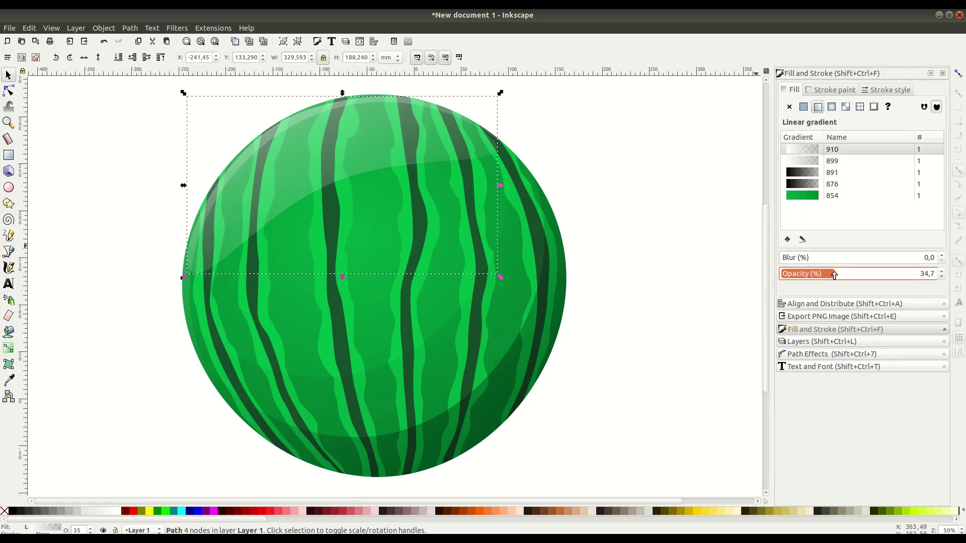
left_click(653, 277)
key("minus")
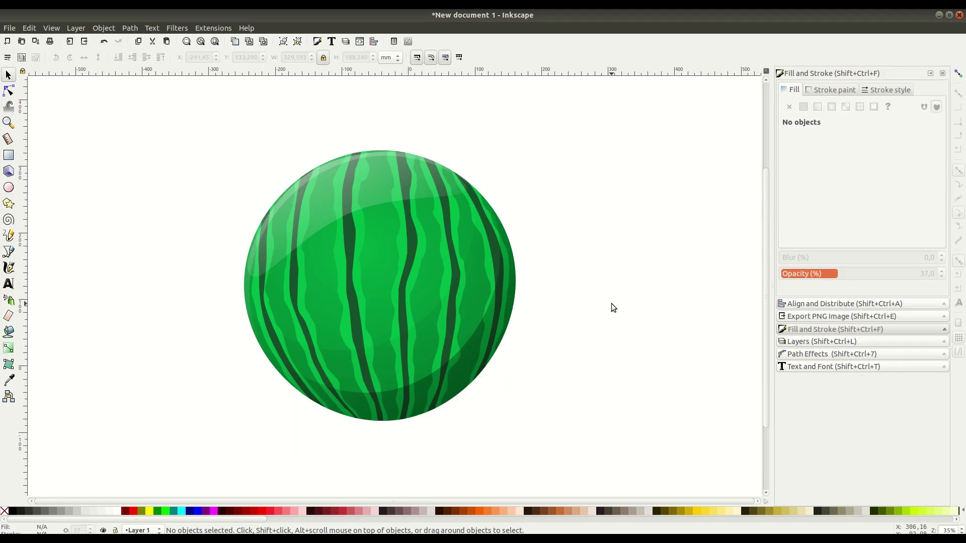
key("minus")
key("plus")
Step: Group all the melon's objects and move the group slightly up and to the left
left_click_drag(230, 131, 552, 454)
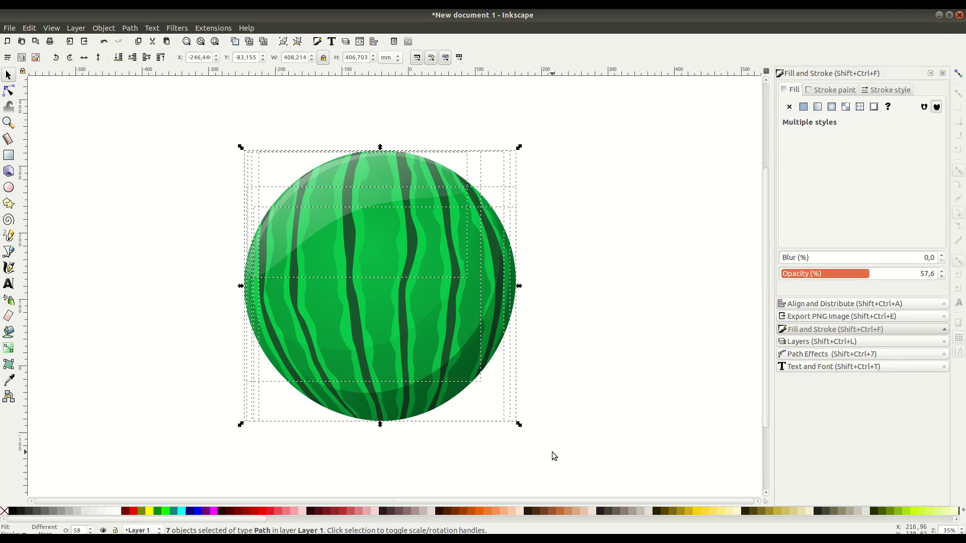
left_click(104, 28)
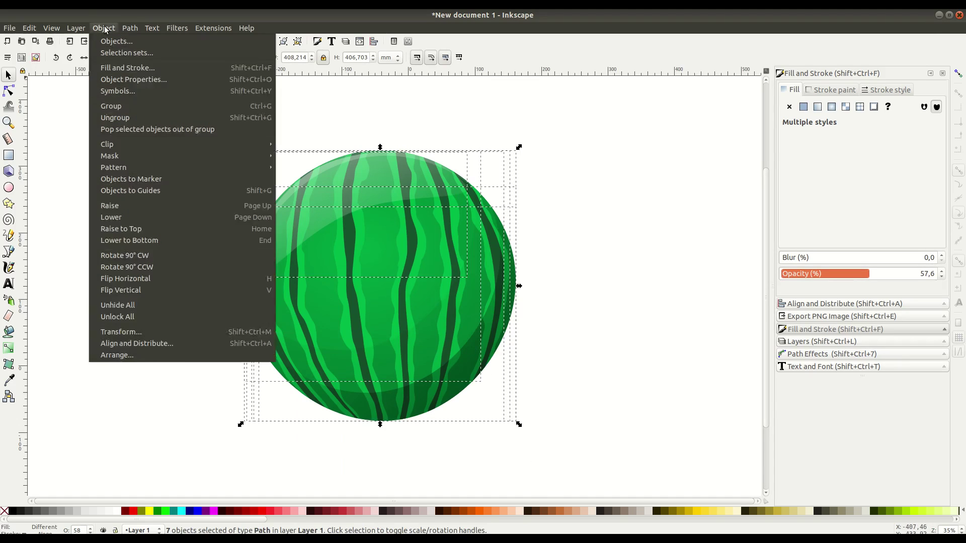
left_click(113, 106)
left_click_drag(363, 299, 348, 291)
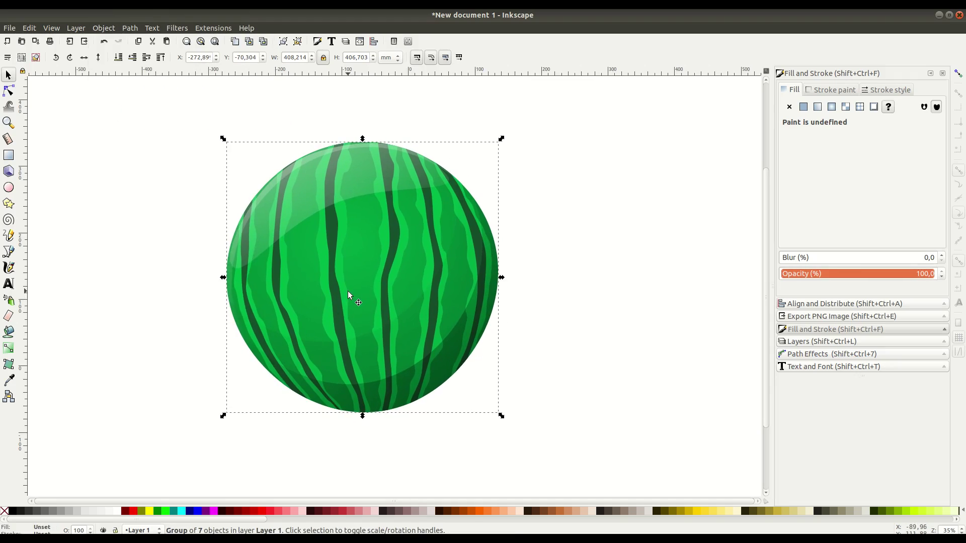
Step: Draw a circle over the melon, enlarge it to about 364 mm across and fill it translucent green
left_click(9, 187)
left_click_drag(307, 249, 433, 375)
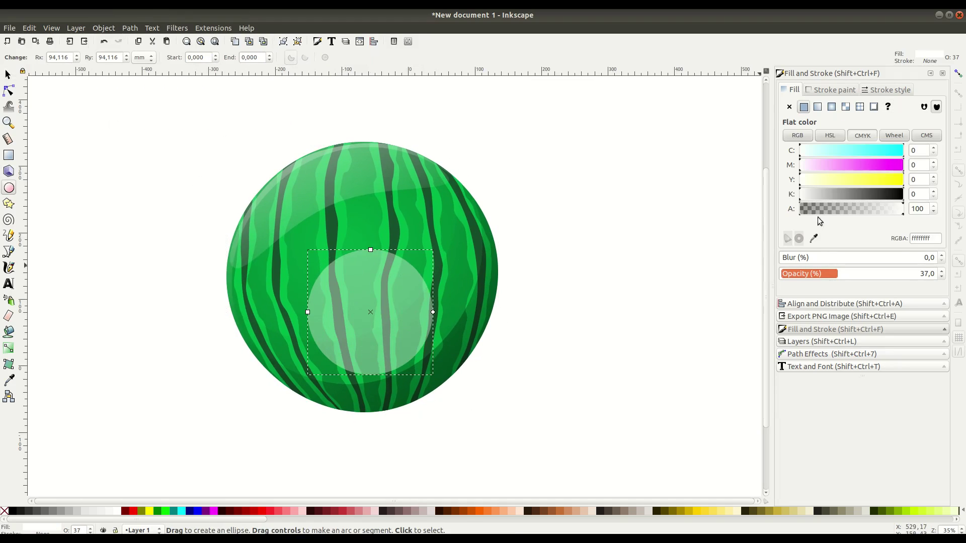
left_click(884, 275)
key("F1")
left_click_drag(437, 246, 518, 110)
left_click_drag(305, 378, 265, 422)
left_click_drag(372, 300, 351, 286)
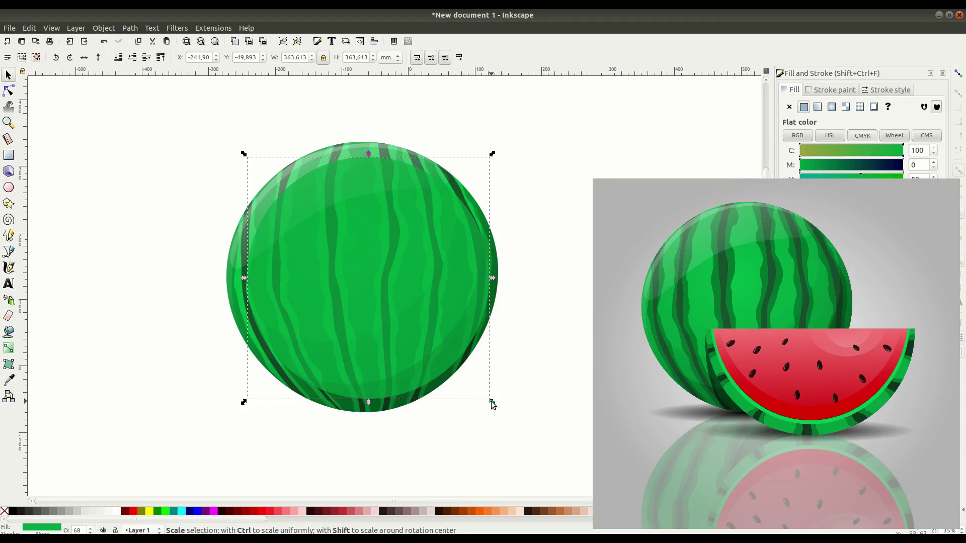
Step: Scale and position the green circle to match the melon's outline, about 404 mm across
left_click_drag(492, 403, 512, 422)
left_click_drag(398, 290, 385, 277)
left_click_drag(498, 408, 500, 416)
left_click_drag(228, 411, 224, 415)
Step: Move the green circle clear of the melon on its right side and set its opacity to 100%
left_click_drag(523, 370, 385, 356)
left_click_drag(274, 293, 582, 328)
left_click_drag(885, 275, 934, 274)
Step: Draw a green rectangle about 543 by 270 mm over the circle's upper half at 53.6% opacity
left_click(8, 154)
mouse_move(356, 120)
left_mouse_down()
mouse_move(547, 199)
mouse_move(717, 299)
left_mouse_up()
key("s")
left_click(864, 274)
left_click_drag(613, 180, 607, 176)
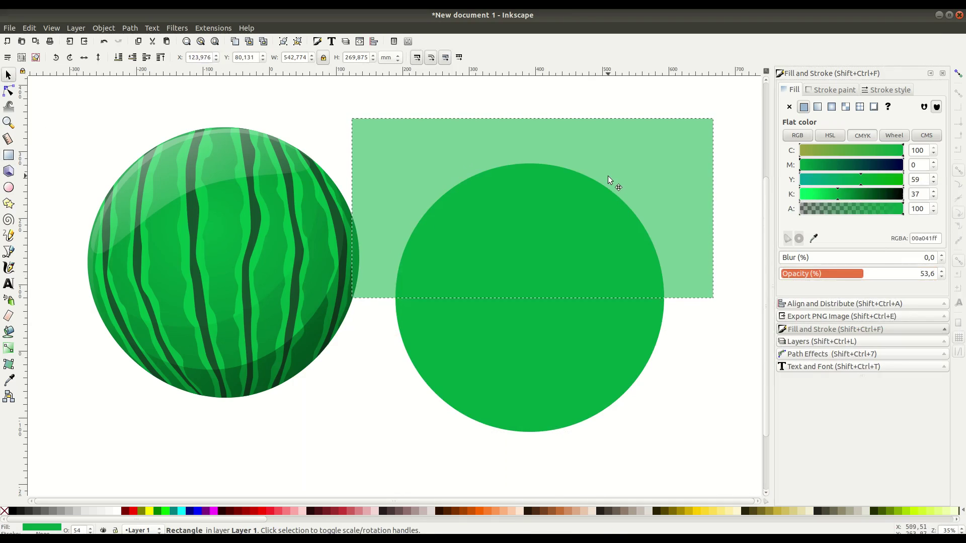
Step: Subtract the rectangle from the green circle with Difference, leaving the lower half-disc
left_click(601, 335, "shift")
left_click(129, 27)
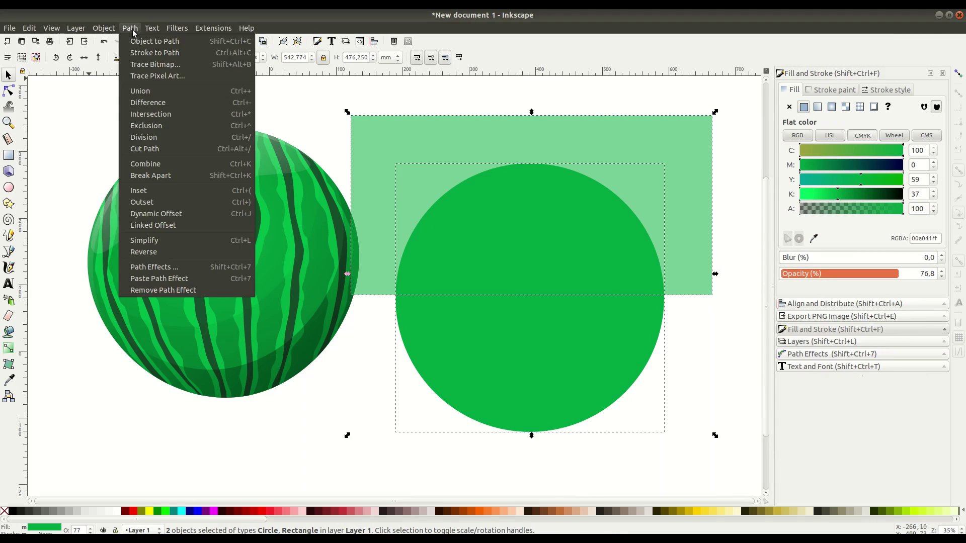
left_click(146, 105)
Step: Duplicate the green half-disc, fill the copy with tan d38d5f at 57.8% opacity, move it up and narrow it slightly
left_click(623, 360)
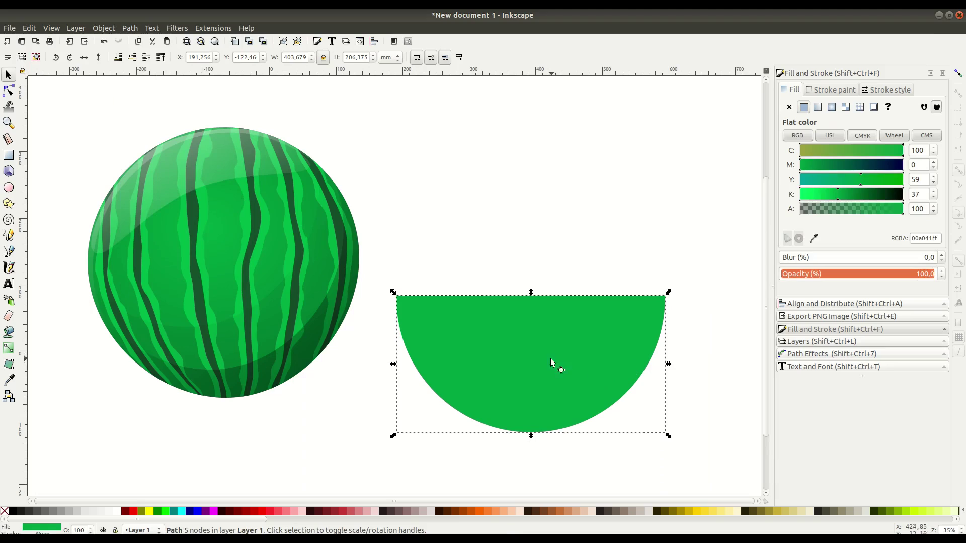
left_click(564, 512)
left_click(869, 274)
left_click_drag(513, 359, 568, 346)
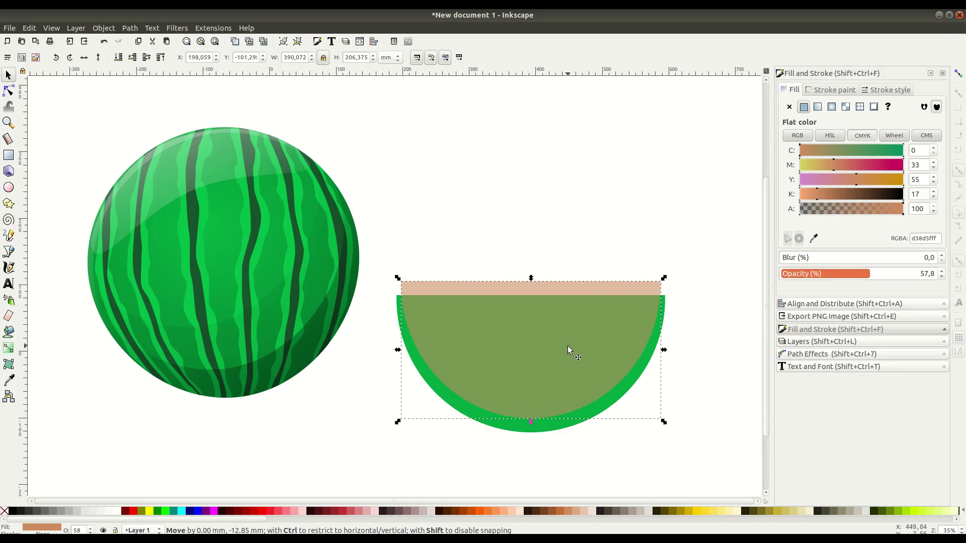
left_click_drag(664, 350, 662, 350)
Step: Duplicate the green half-disc, subtract the tan shape to form a green rind, and fill the half-disc beneath with red ff0000
left_click(656, 337)
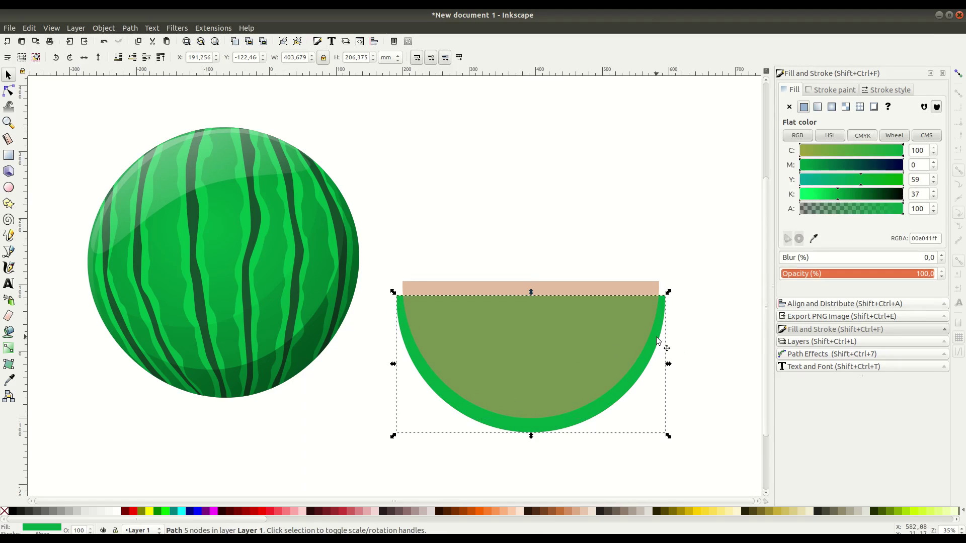
key("ctrl+d")
key("Page_Down")
left_click(481, 286, "shift")
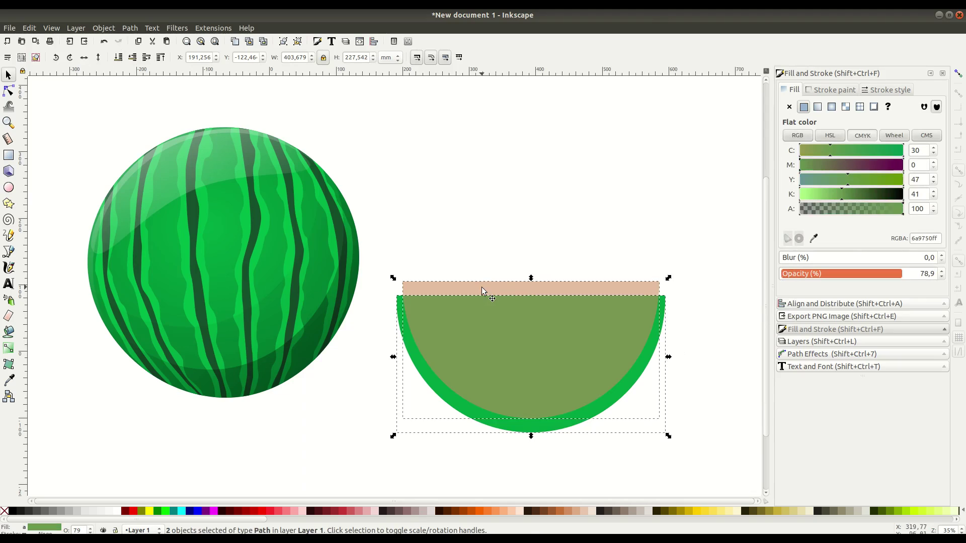
left_click(130, 28)
left_click(149, 94)
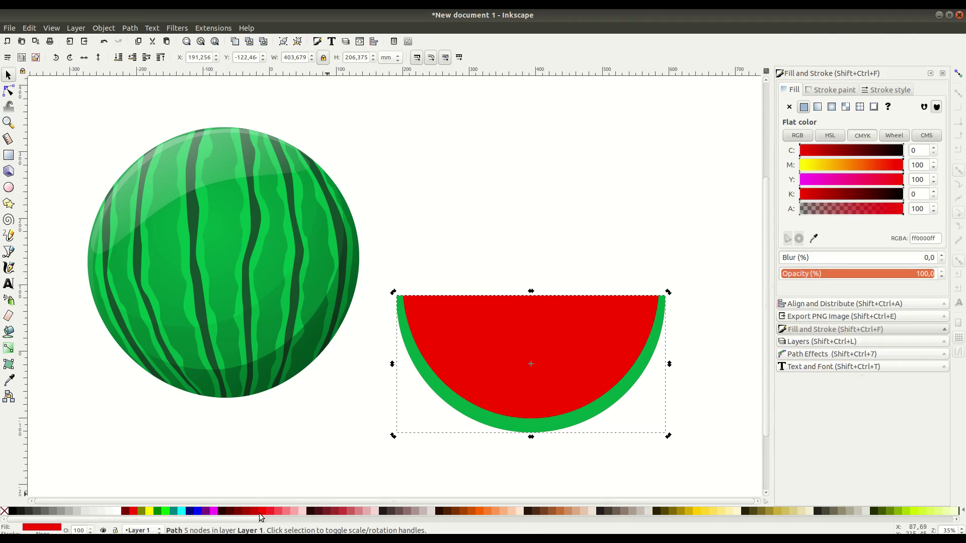
left_click(523, 273)
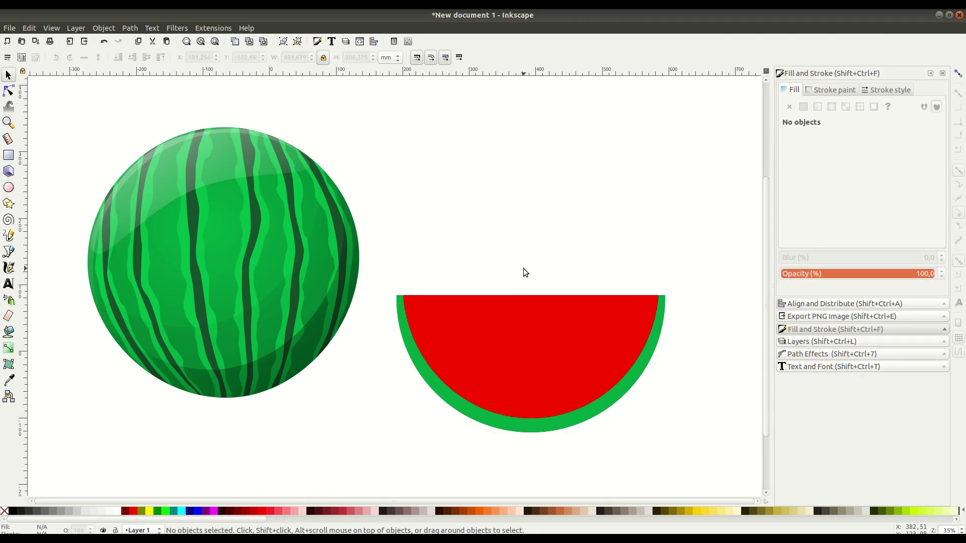
left_click(474, 346)
right_click(474, 346)
left_click(499, 186)
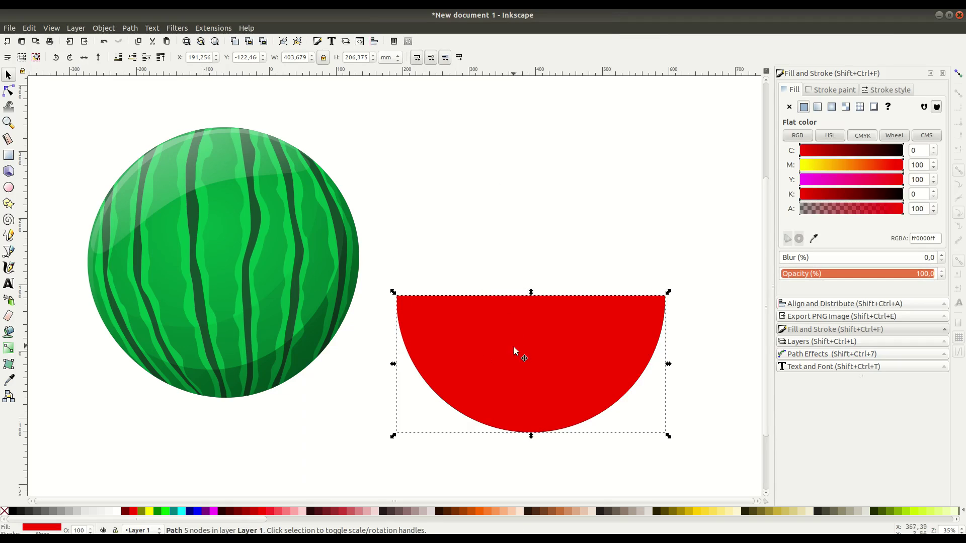
mouse_move(514, 347)
left_mouse_down()
mouse_move(524, 261)
mouse_move(508, 363)
left_mouse_up()
key("ctrl+z")
key("Escape")
Step: Duplicate the green rind and subtract the copy from the red half-disc with Difference
left_click(492, 420)
right_click(493, 420)
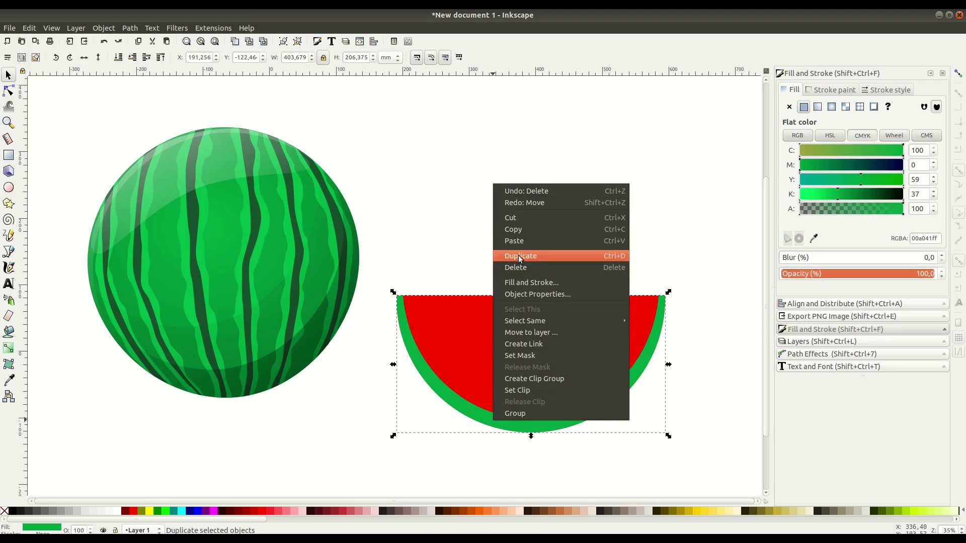
left_click(518, 255)
left_click(511, 370, "shift")
left_click(130, 28)
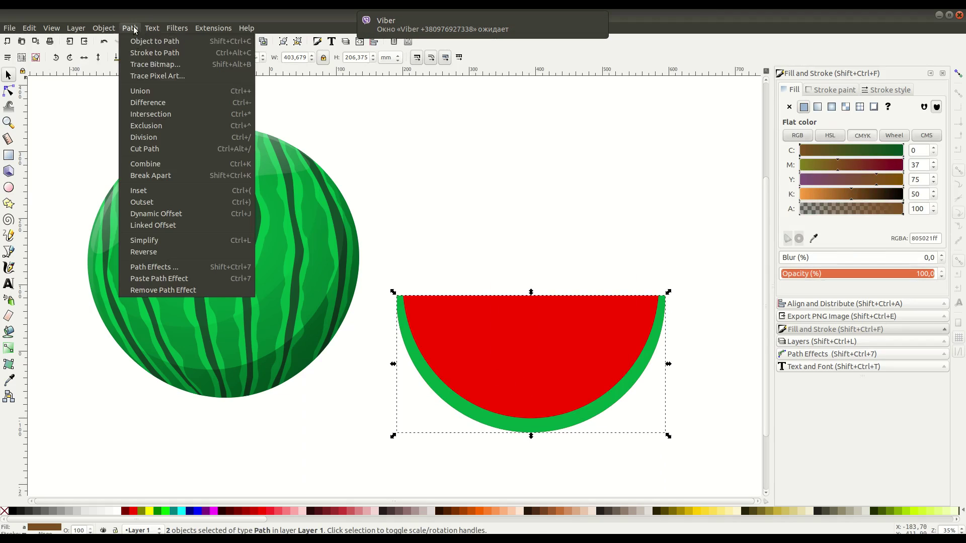
left_click(145, 103)
Step: Fill a copy of the red flesh shape with the rind's green and lighten it by reducing its black value
left_click(478, 351)
key("d")
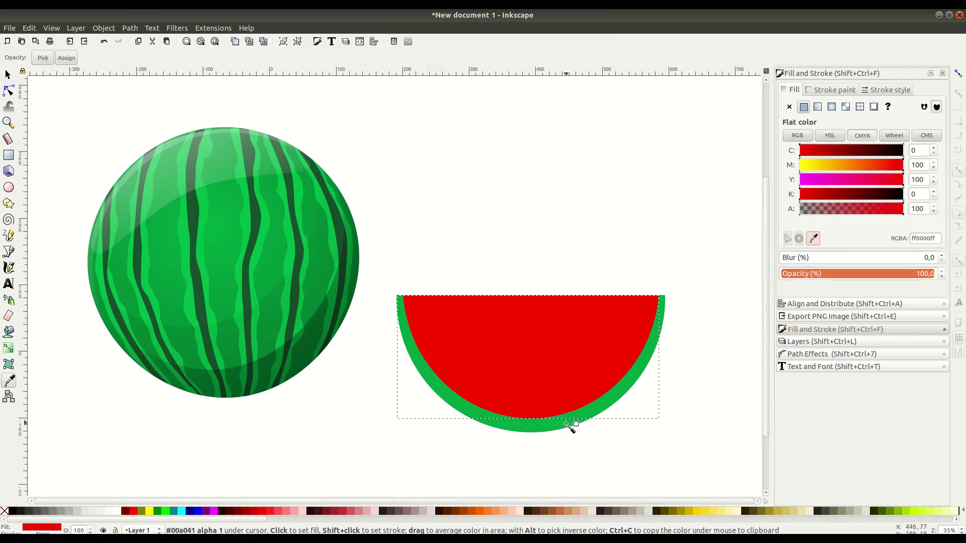
left_click(565, 424)
left_click_drag(838, 194, 815, 194)
Step: Duplicate the light green shape, fill the copy with brown c87137, move it slightly up and narrow it a little
right_click(562, 340)
left_click(601, 174)
left_click(560, 511)
left_click_drag(525, 367, 524, 362)
left_click_drag(662, 351, 659, 351)
left_click(541, 339)
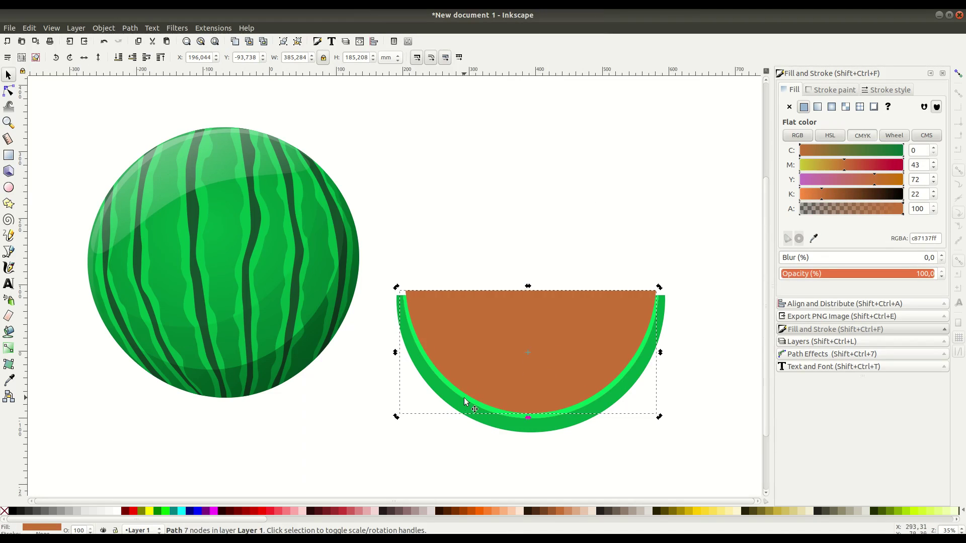
Step: Subtract the brown shape from the light green shape, leaving a thin inner rind strip around the red flesh
left_click(464, 399)
left_click(473, 378, "shift")
left_click(130, 28)
left_click(141, 103)
left_click(443, 241)
Step: Apply a vertical linear gradient to the red flesh from bottom to top, giving its top stop opaque red ff0000ff
left_click(526, 324)
double_click(927, 238)
right_click(927, 237)
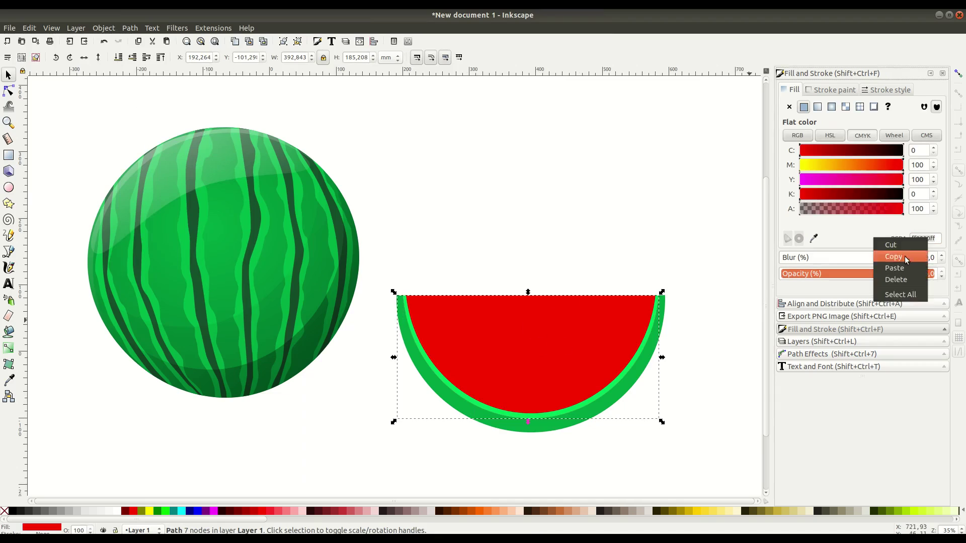
left_click(906, 258)
left_click(8, 348)
left_click_drag(528, 408, 529, 296)
double_click(924, 238)
right_click(924, 238)
left_click(895, 266)
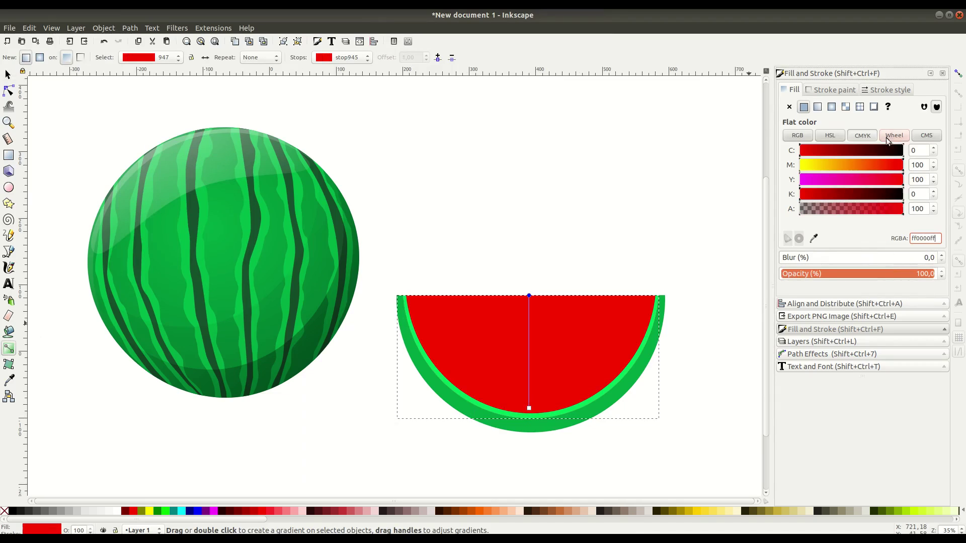
Step: Lighten the flesh gradient's top stop to pink and darken its bottom stop by setting black to 24
left_click(888, 138)
left_click(867, 191)
left_click(529, 408)
left_click(864, 136)
left_click(824, 196)
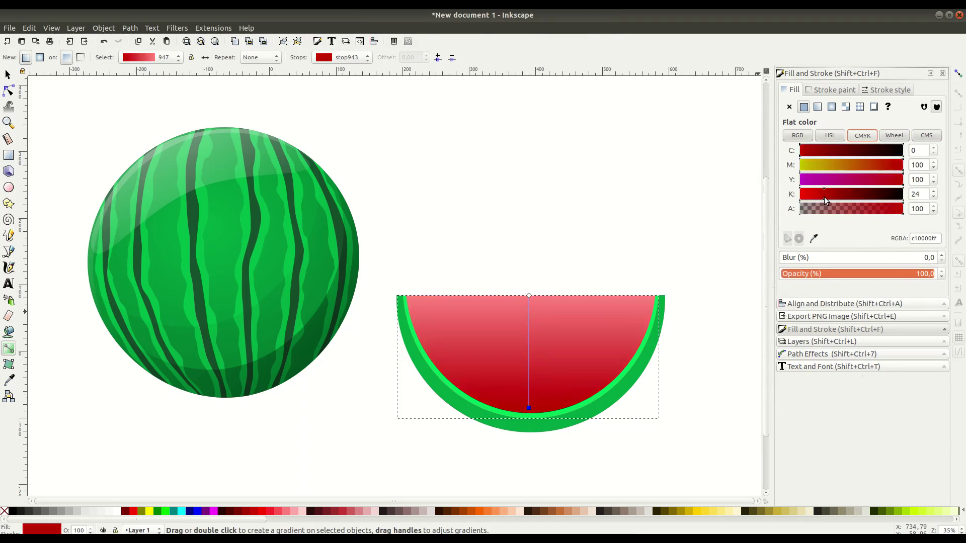
left_click(9, 75)
left_click(442, 242)
Step: Duplicate the gradient flesh, fill the copy with tan deaa87 at 53.2% opacity, move it up and narrow it
right_click(503, 364)
left_click(528, 202)
left_click_drag(530, 341, 530, 327)
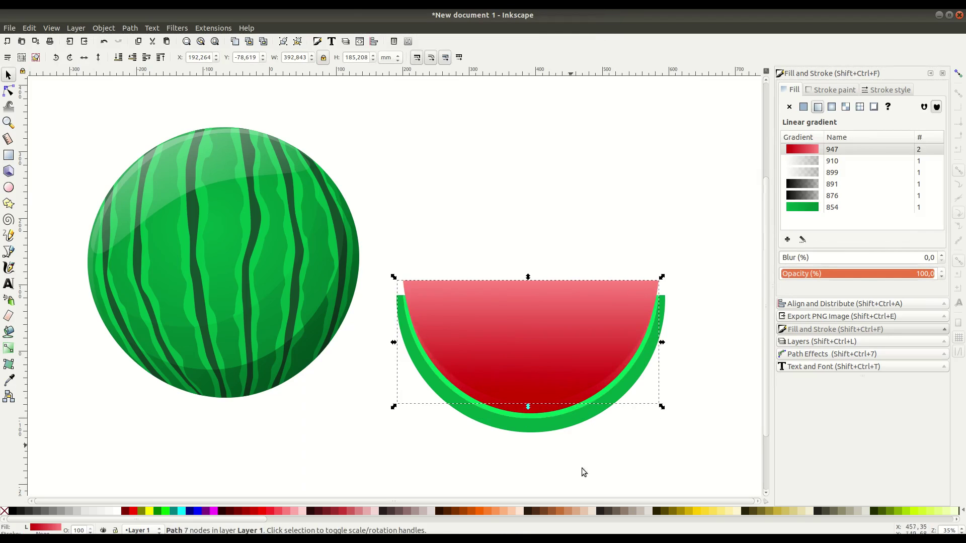
left_click(576, 511)
left_click(863, 274)
left_click_drag(550, 360, 551, 355)
Step: Subtract the tan shape from a copy of the gradient flesh, leaving a crescent along the slice's lower edge, and select it
key("Page_Down")
left_click(551, 404)
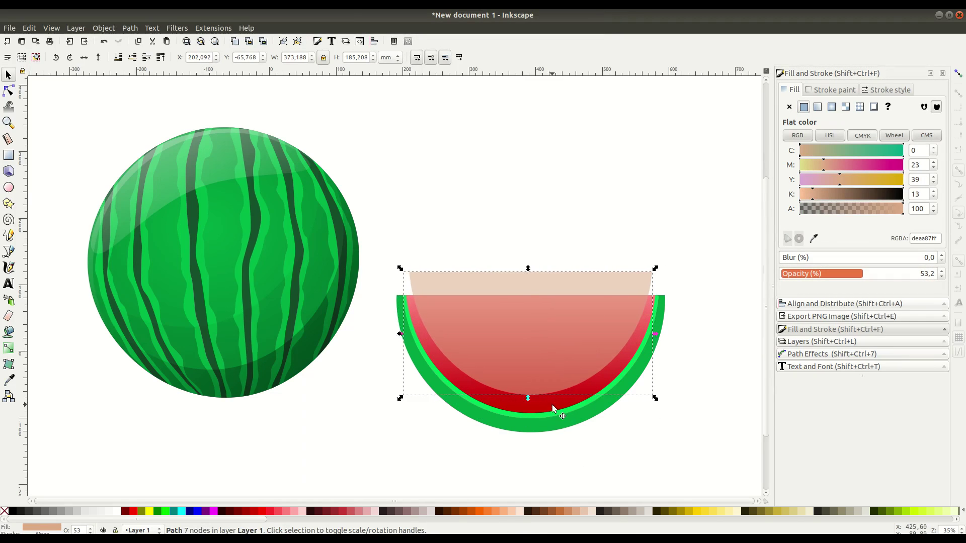
left_click(133, 57)
left_click(528, 347, "shift")
left_click(130, 28)
left_click(141, 102)
left_click(534, 412)
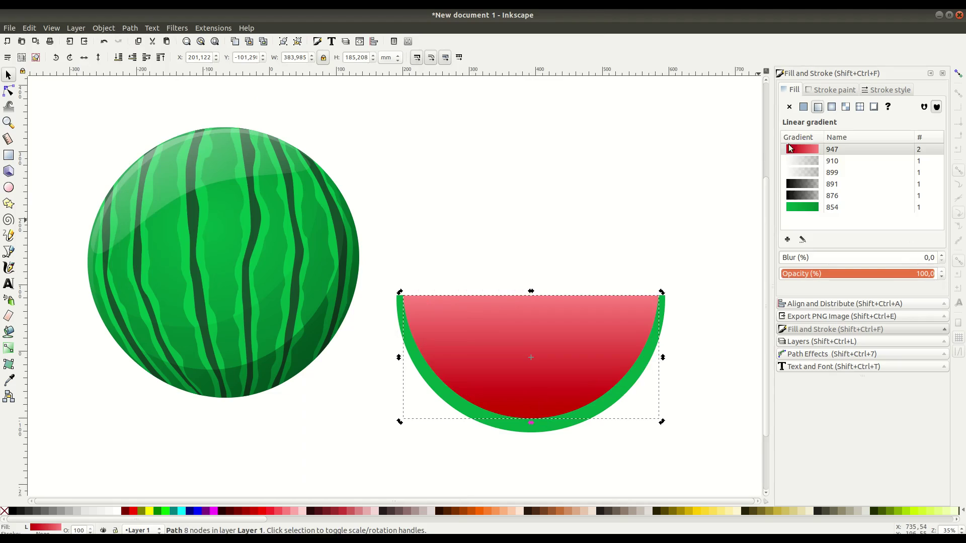
Step: Fill the crescent flat red cc0000ff with black at 20, and fade it with a vertical linear gradient from bottom to top
left_click(803, 106)
left_click_drag(824, 196, 812, 199)
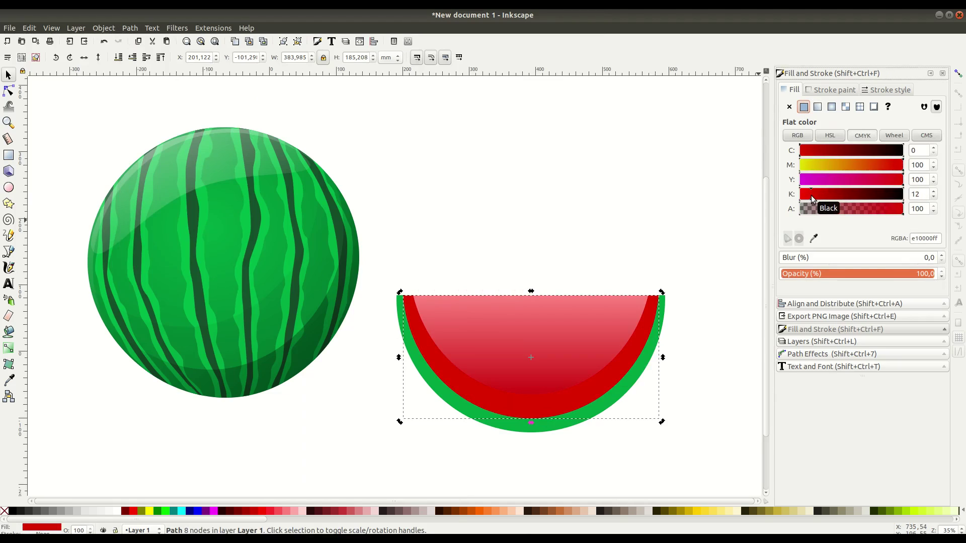
key("g")
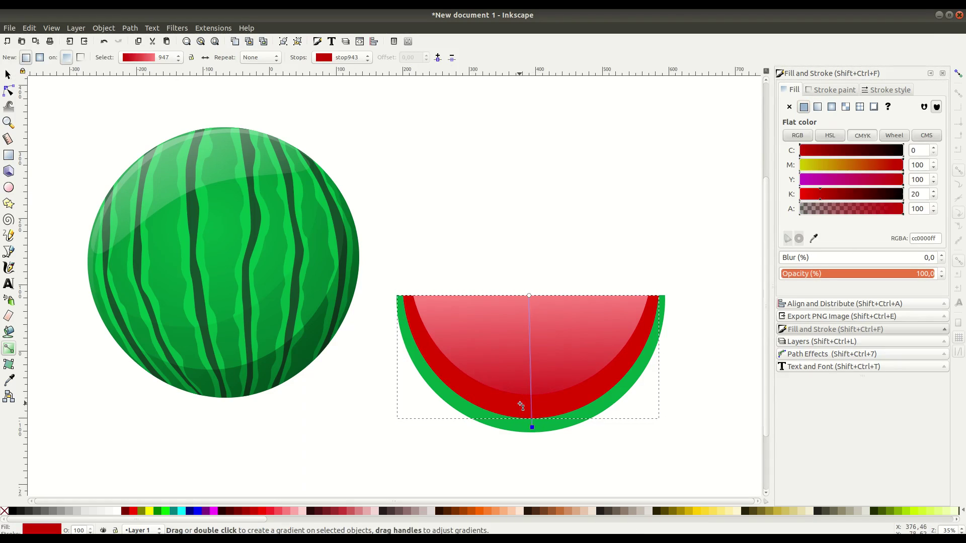
left_click_drag(528, 414, 527, 298)
Step: Adjust the pink shade of the flesh gradient's top stop and lower the flesh one level in the stacking order
key("s")
left_click(498, 238)
left_click(547, 346)
key("g")
left_click(528, 295)
left_click(890, 137)
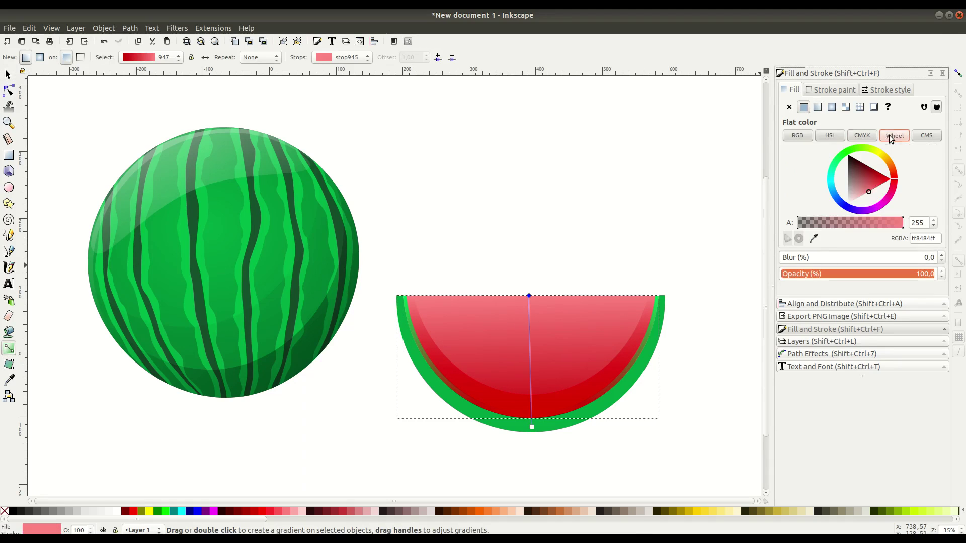
left_click(870, 189)
key("s")
left_click(130, 58)
left_click(406, 200)
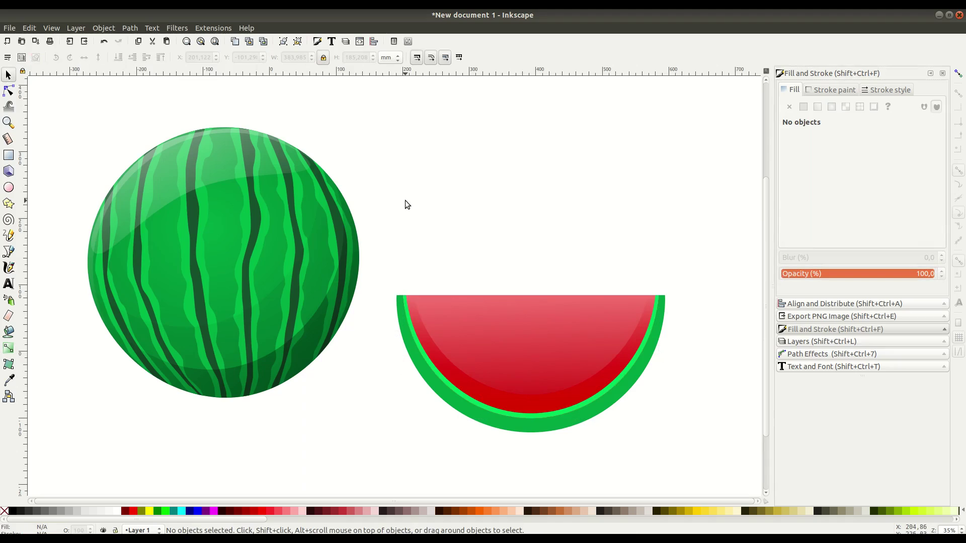
Step: Darken the bright green inner rind slightly by raising the black component of its fill
left_click(572, 409)
left_click(860, 138)
left_click(816, 195)
left_click_drag(816, 194, 825, 194)
left_click(649, 421)
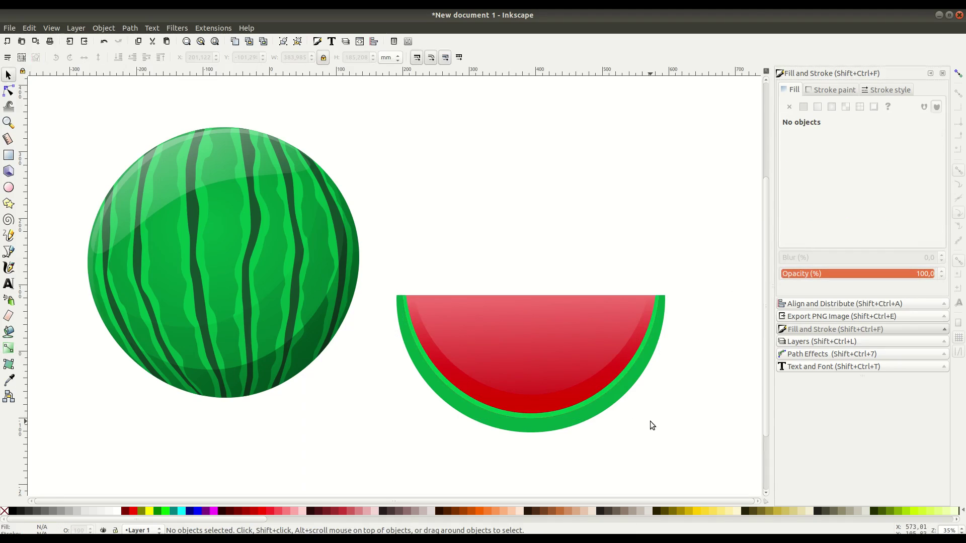
Step: Darken the slice's outer rind by setting the black component of its fill to 40
left_click_drag(688, 351, 598, 288)
scroll(480, 338, "up", 2)
left_click(481, 341)
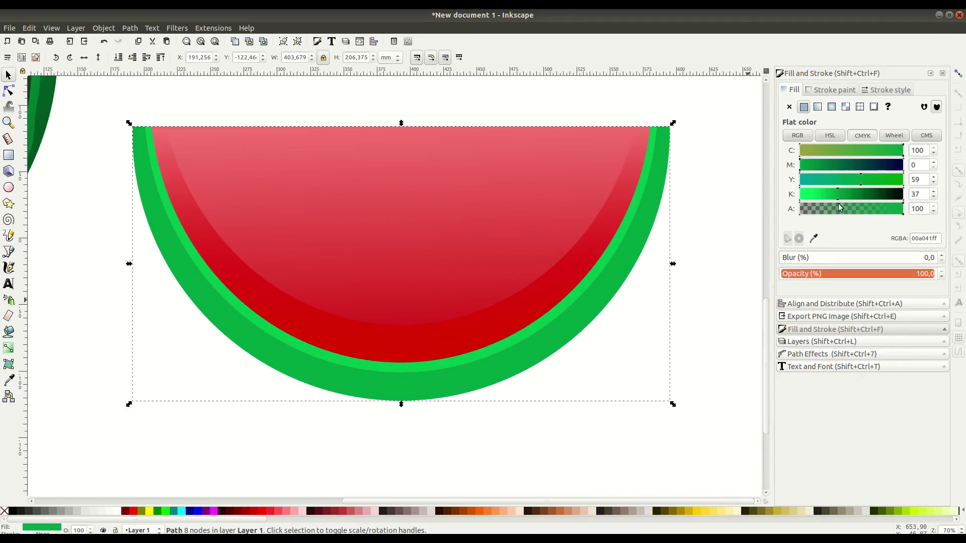
left_click(584, 456)
Step: Draw a closed Bezier outline around the slice's lower edge, with finger-like bumps crossing the rind at seven spots for stripes
left_click(9, 252)
left_click_drag(129, 180, 167, 176)
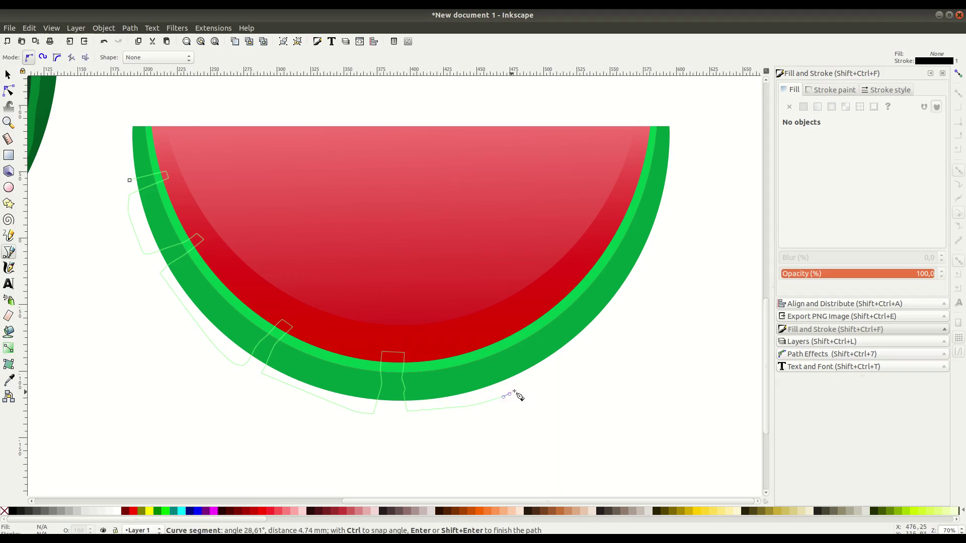
left_click(529, 372)
left_click(497, 323)
left_click(510, 317)
left_click(554, 363)
left_click_drag(589, 344, 596, 339)
left_click(624, 297)
left_click(591, 250)
left_click_drag(661, 233, 664, 222)
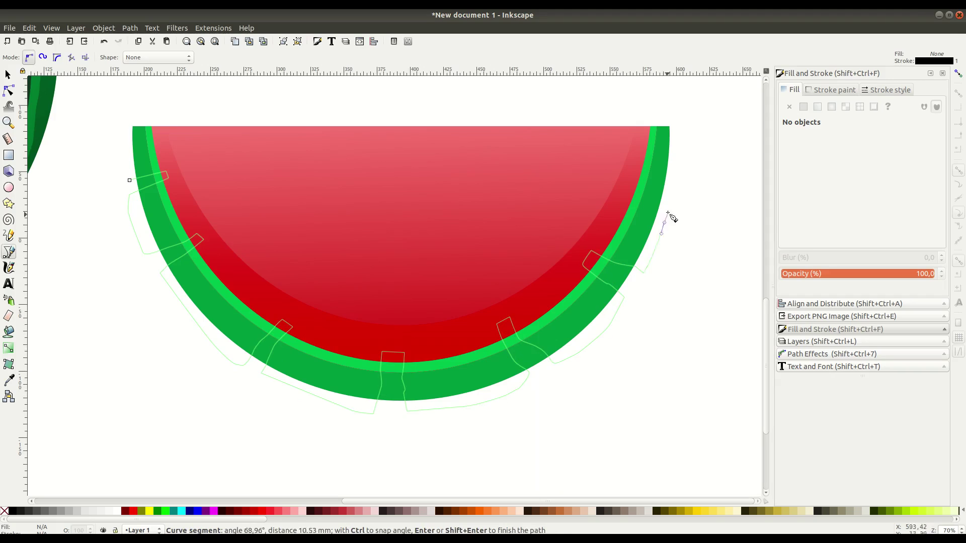
left_click(668, 201)
left_click(637, 156)
left_click(670, 322)
left_click(537, 425)
left_click(231, 454)
left_click(129, 180)
Step: Duplicate the outer rind and intersect the copy with the drawn outline to cut out the stripe segments
left_click(9, 75)
left_click(136, 140)
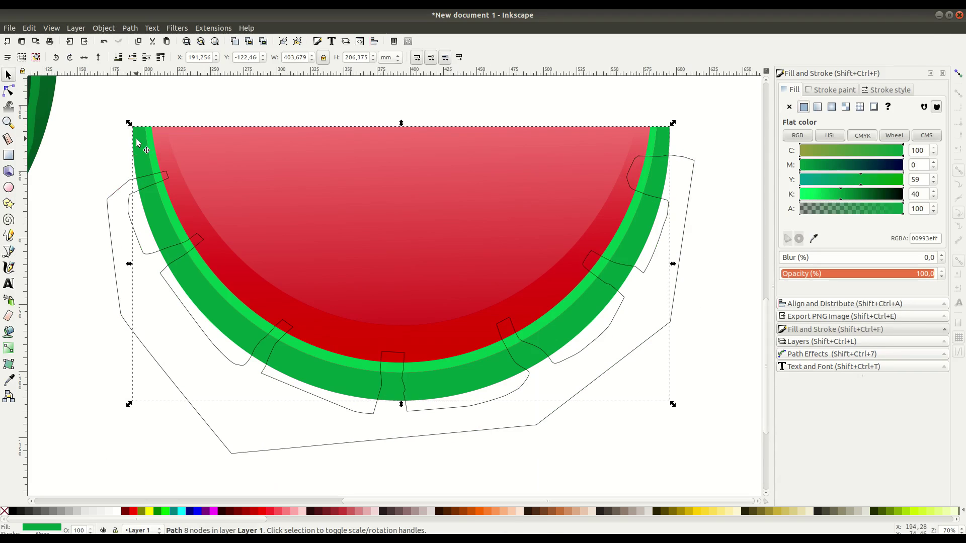
right_click(136, 139)
left_click(160, 211)
left_click(269, 451, "shift")
left_click(131, 28)
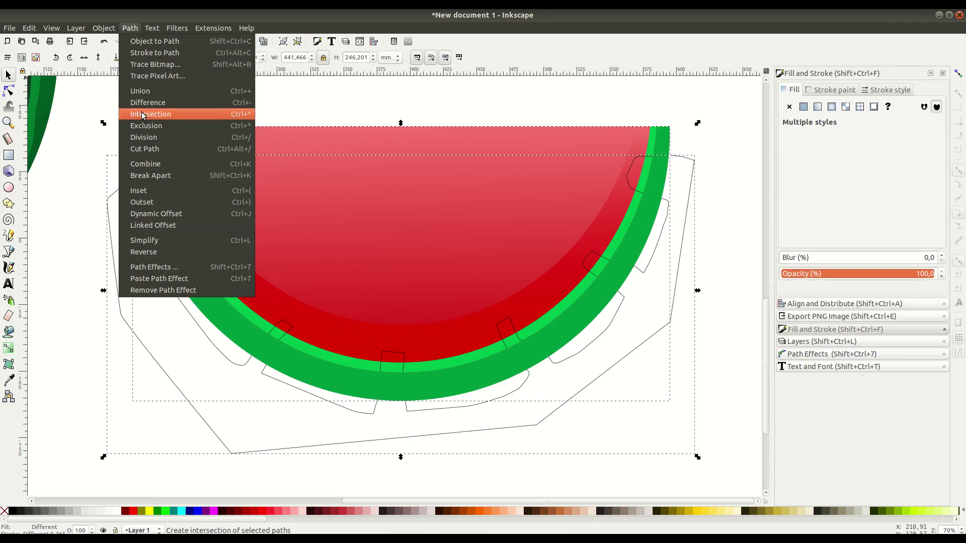
left_click(143, 115)
Step: Remove the stripe segments' stroke and fill them with dark green 0f341dff sampled from the whole melon's stripe
left_click(835, 90)
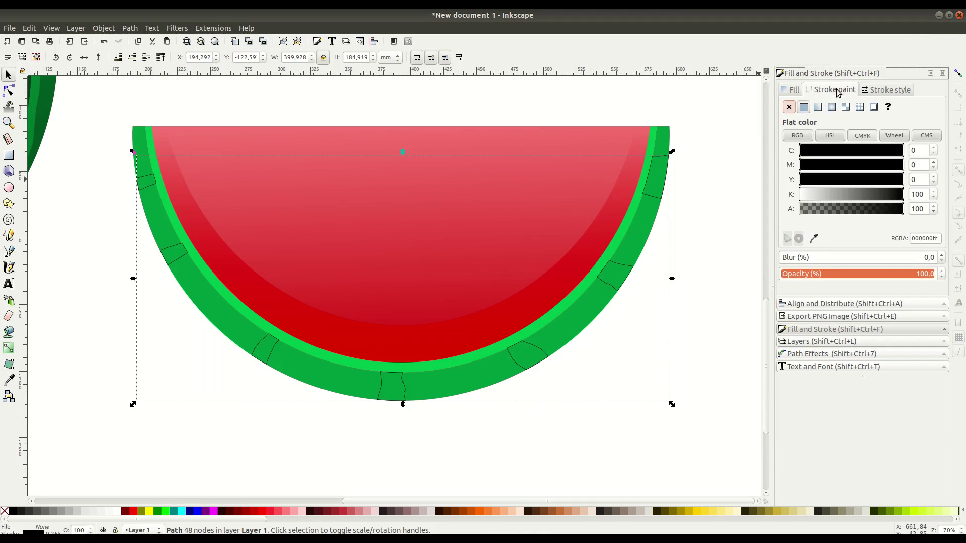
left_click(788, 108)
left_click(794, 89)
left_click(803, 107)
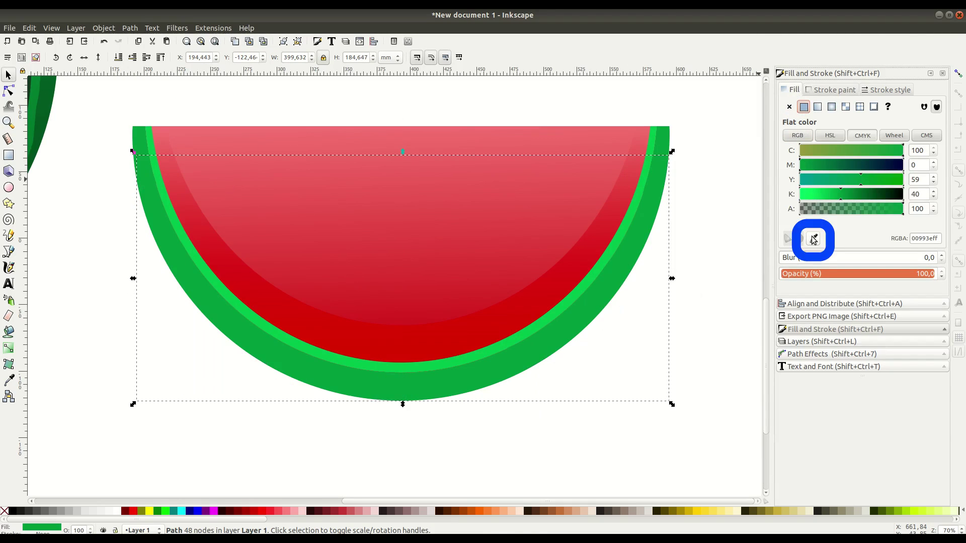
left_click(813, 239)
scroll(302, 226, "left", 5)
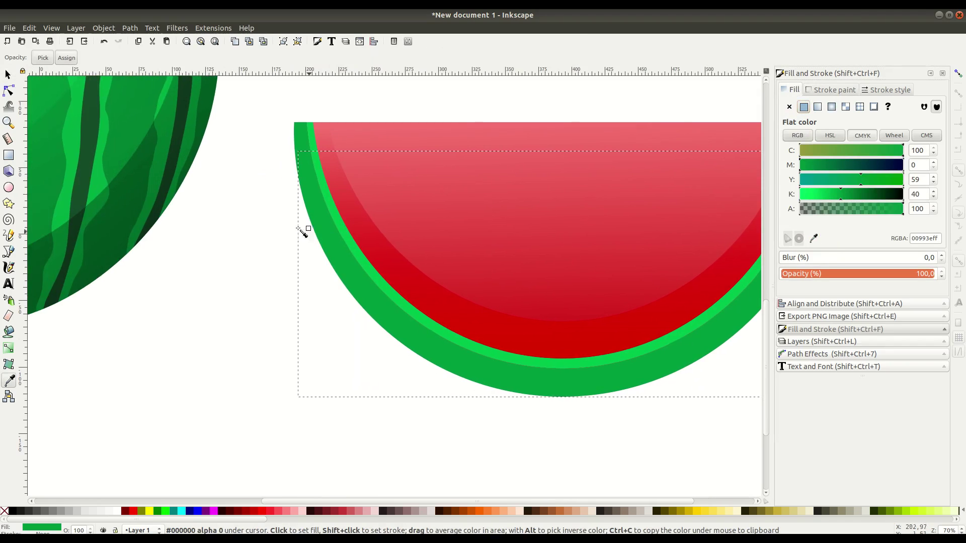
left_click(178, 138)
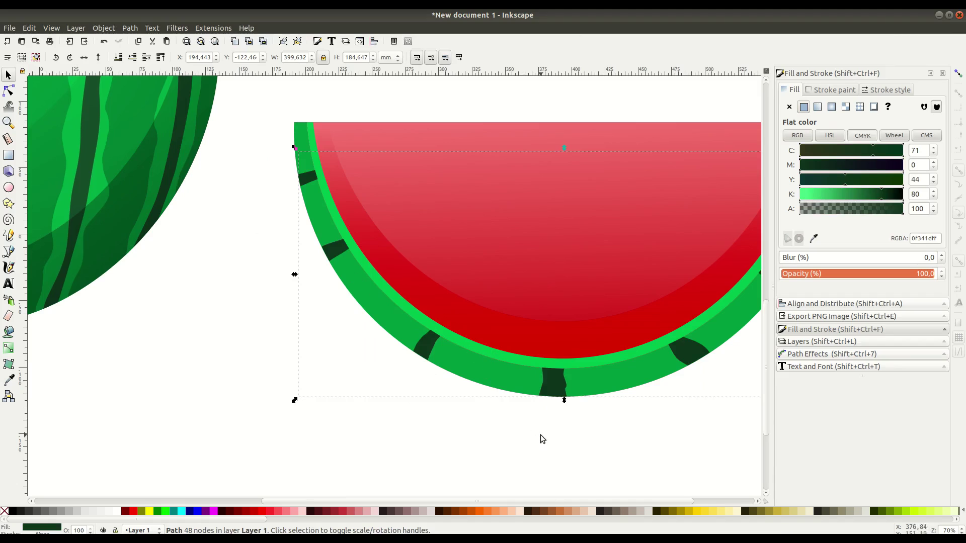
left_click(485, 416)
Step: Draw a second closed Bezier outline around the slice's lower edge, with wider bumps enclosing each dark rind stripe
key("minus")
scroll(409, 351, "up", 2)
scroll(409, 351, "right", 1)
key("b")
left_click(292, 241)
left_click_drag(330, 243, 332, 246)
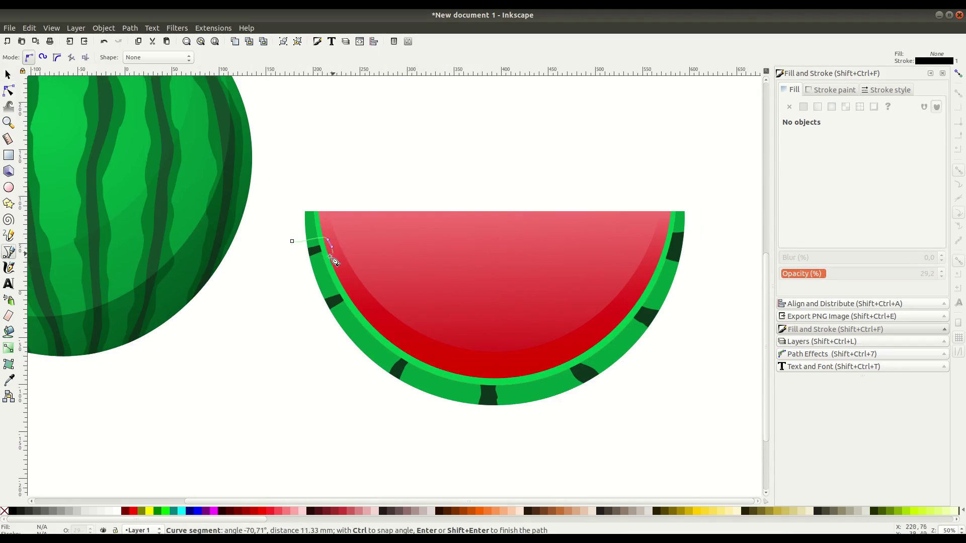
left_click(333, 252)
left_click(300, 280)
left_click(308, 311)
left_click(351, 288)
left_click(359, 297)
left_click(330, 330)
left_click(358, 369)
left_click_drag(394, 353, 399, 349)
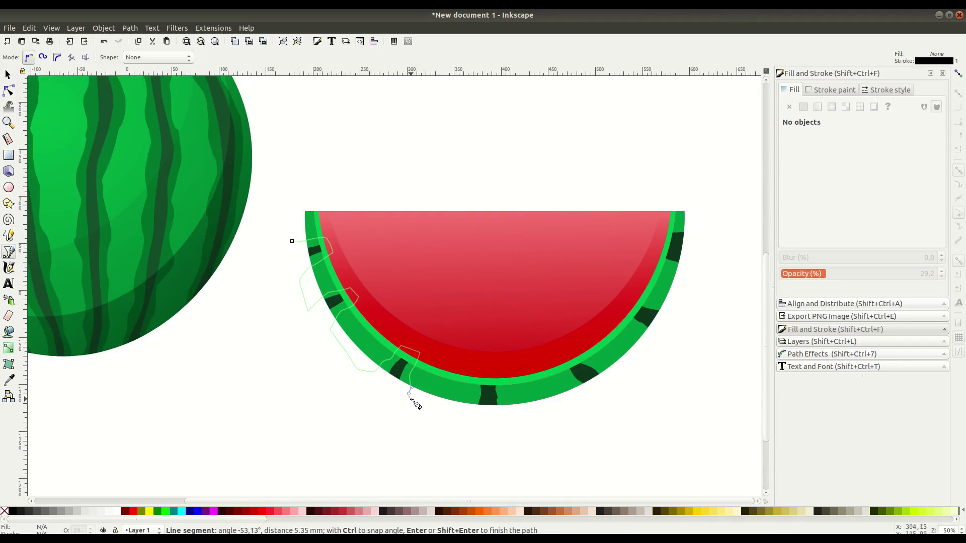
left_click(637, 330)
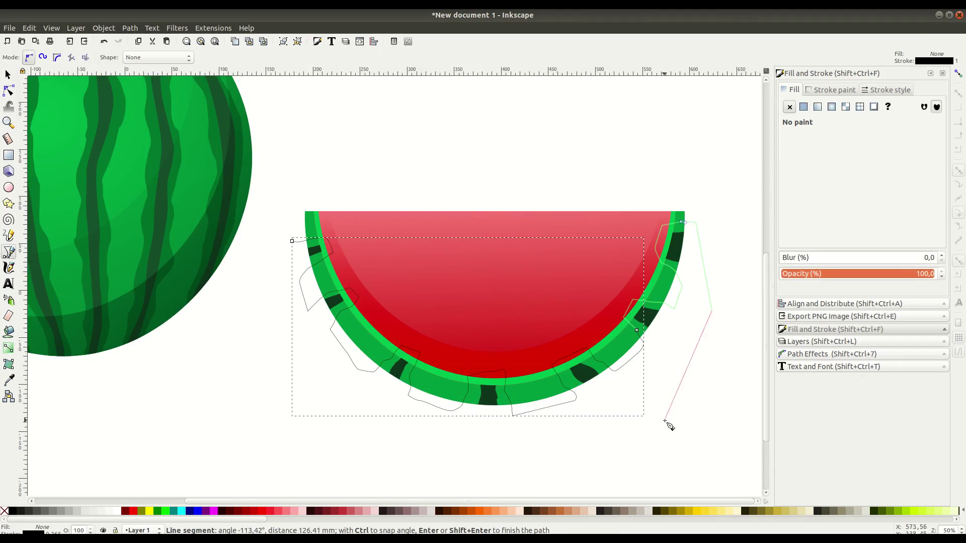
left_click(292, 241)
Step: Duplicate the outer rind and intersect the copy with the second outline to form wider stripe segments
left_click(10, 77)
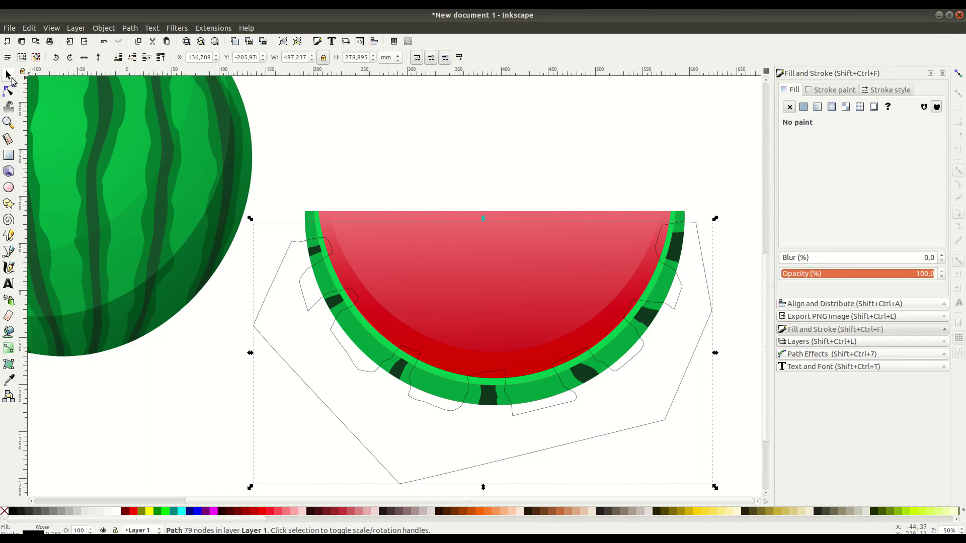
right_click(367, 341)
left_click(396, 176)
left_click(260, 334, "shift")
left_click(130, 28)
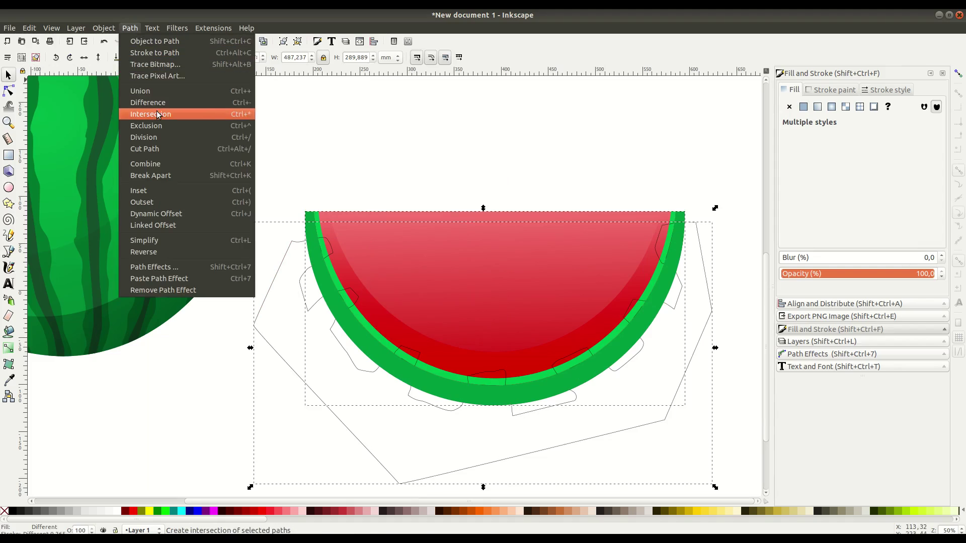
left_click(157, 114)
Step: Remove the wider stripes' stroke, fill them with green 00742eff sampled from the melon, and lower them behind the dark stripes
left_click(833, 90)
left_click(789, 107)
left_click(793, 90)
left_click(804, 107)
left_click(813, 238)
left_click(155, 161)
left_click(8, 75)
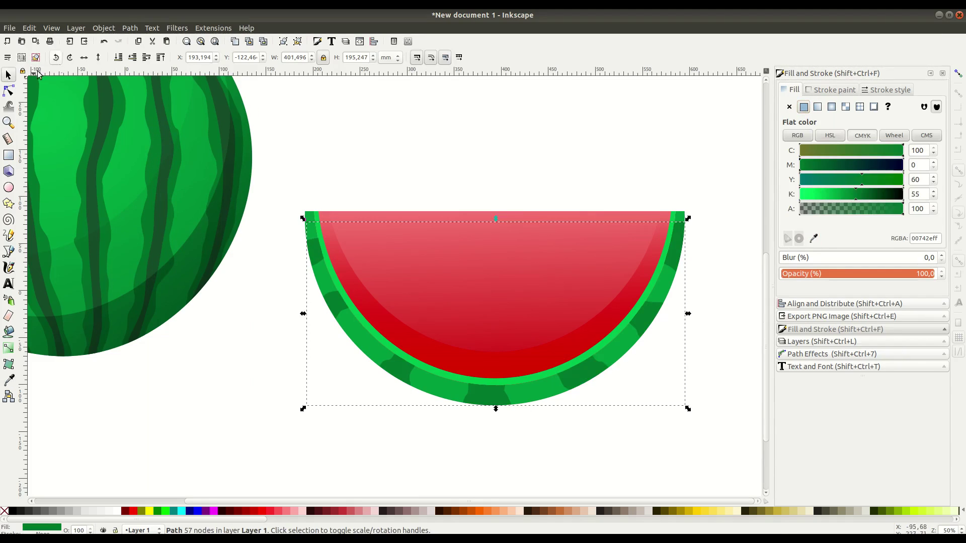
left_click(132, 57)
left_click(519, 442)
Step: Draw an ellipse about 146 by 112 mm and place it across the slice's straight top edge, right of centre
left_click(8, 187)
left_click_drag(337, 117, 456, 212)
left_click(8, 75)
mouse_move(396, 160)
left_mouse_down()
mouse_move(578, 205)
mouse_move(558, 206)
left_mouse_up()
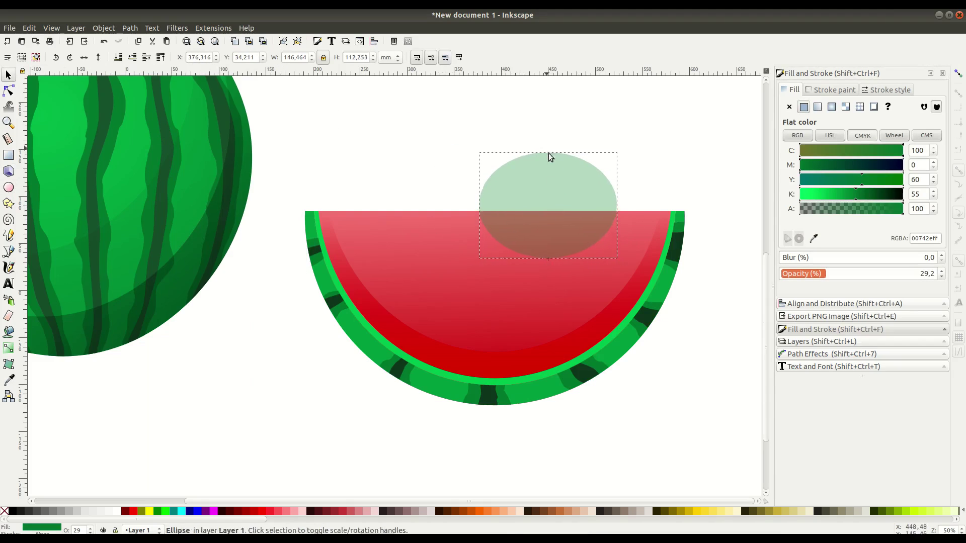
left_click_drag(548, 152, 562, 157)
Step: Intersect the ellipse with a copy of the red flesh and fill the resulting half-ellipse white at 16.2% opacity
left_click(475, 366)
key("ctrl+d")
left_click(564, 187, "shift")
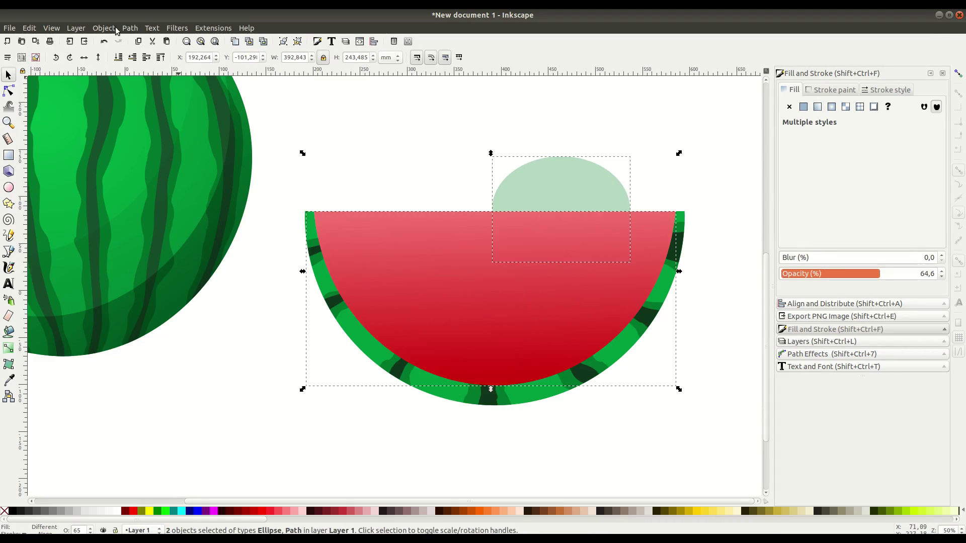
left_click(129, 29)
left_click(146, 118)
left_click(117, 511)
left_click(805, 273)
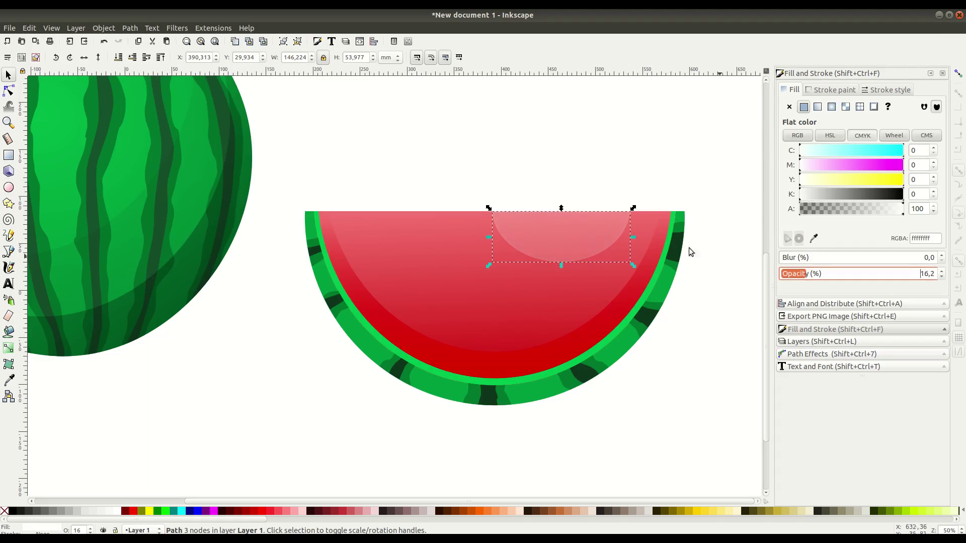
Step: Duplicate the white highlight, shrink the copy to about 94 by 37 mm inside it, and lower the larger highlight one level
key("ctrl+d")
left_click_drag(634, 237, 615, 220)
left_click(622, 225)
key("ctrl+d")
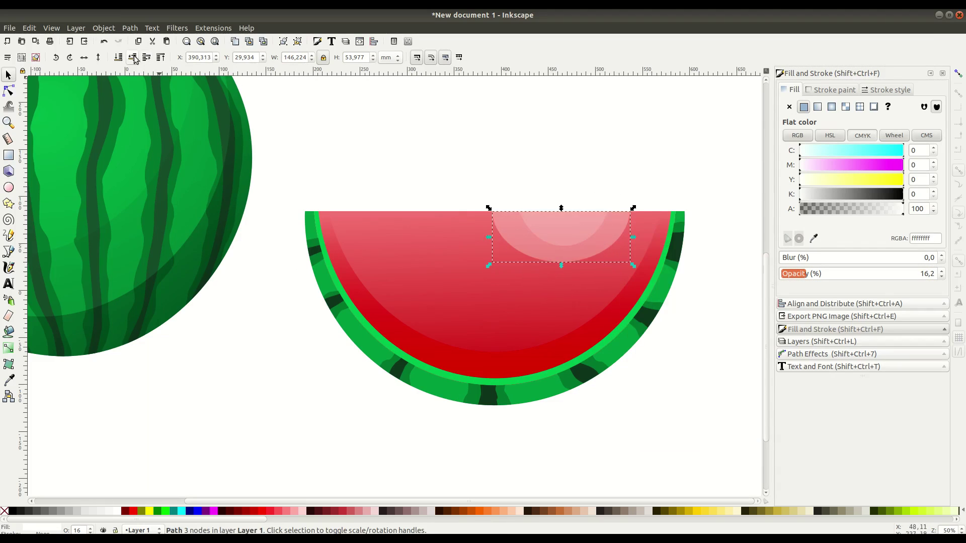
left_click(433, 194)
left_click(543, 250)
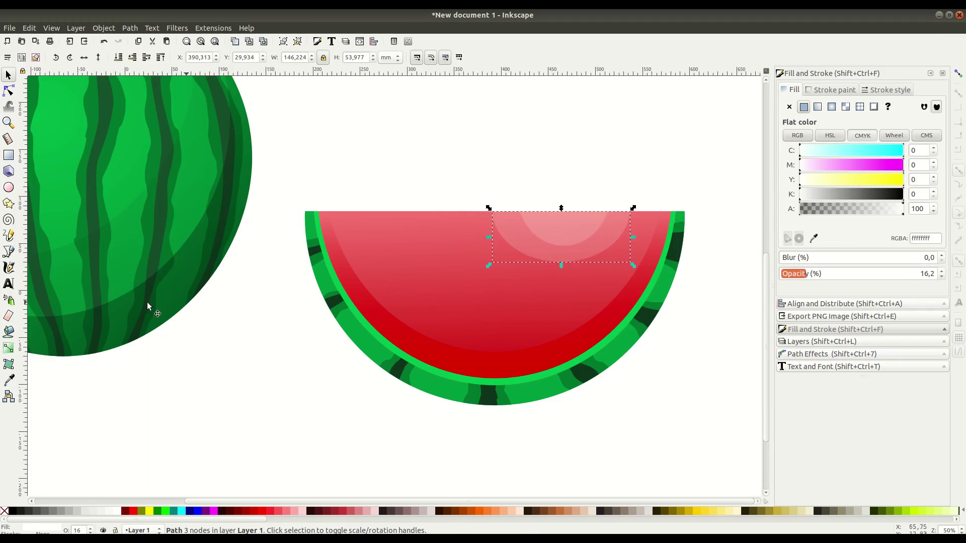
Step: Fade both white highlights with vertical linear gradients from opaque at the bottom to transparent at the top
left_click(8, 348)
left_click_drag(562, 263, 561, 207)
left_click(568, 241)
left_click_drag(568, 241, 566, 214)
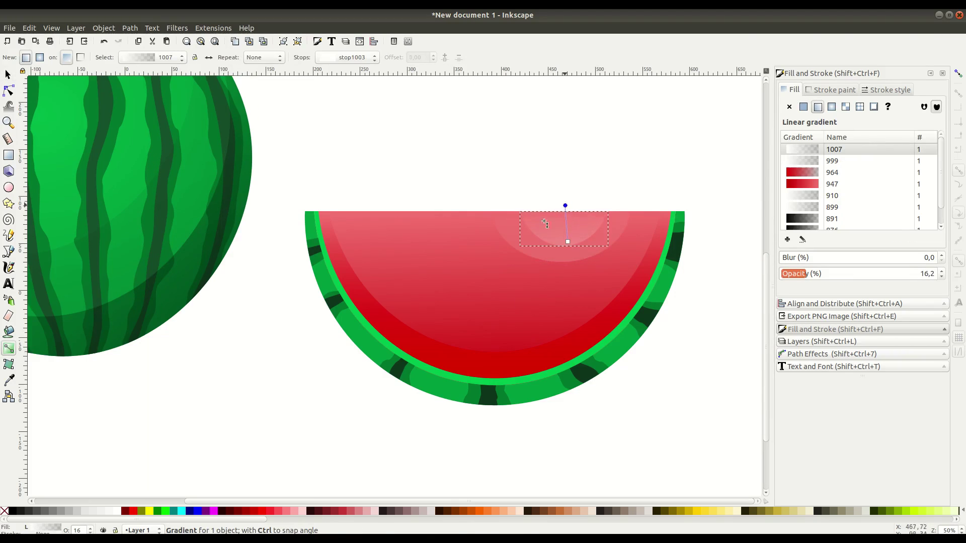
key("s")
left_click(338, 159)
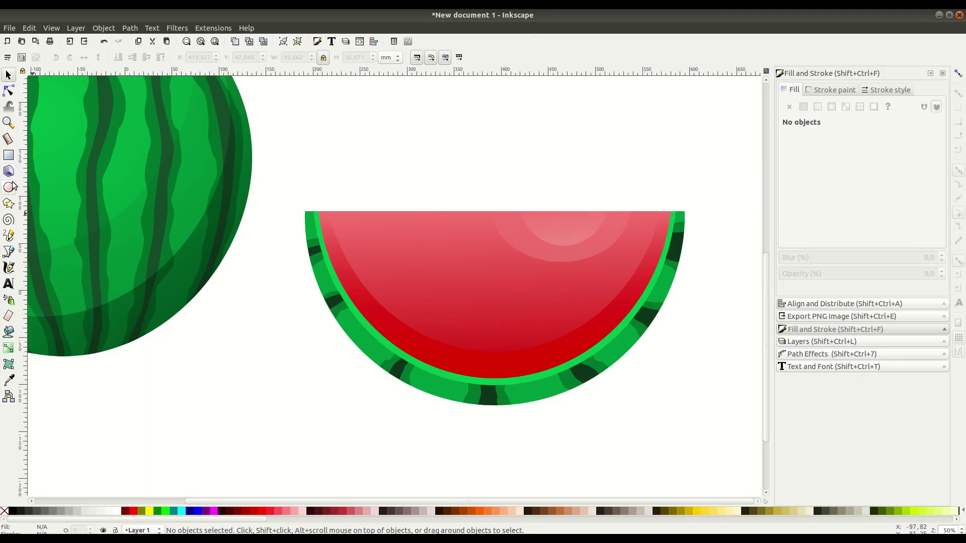
Step: Draw a small upright ellipse about 10 by 19 mm in the lower flesh and fill it black
left_click(8, 187)
mouse_move(403, 235)
left_mouse_down()
mouse_move(428, 282)
mouse_move(485, 328)
left_mouse_up()
key("s")
left_click(16, 516)
Step: Convert the black ellipse to a path, reshape its nodes into a seed with a narrower top, and reposition it
scroll(478, 322, "down", 2)
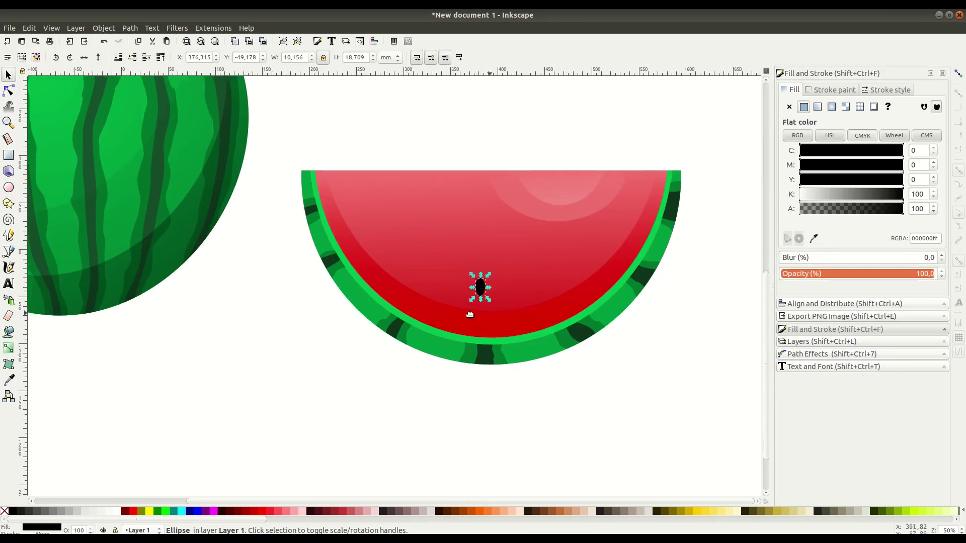
scroll(470, 315, "up", 3)
key("n")
left_click(130, 28)
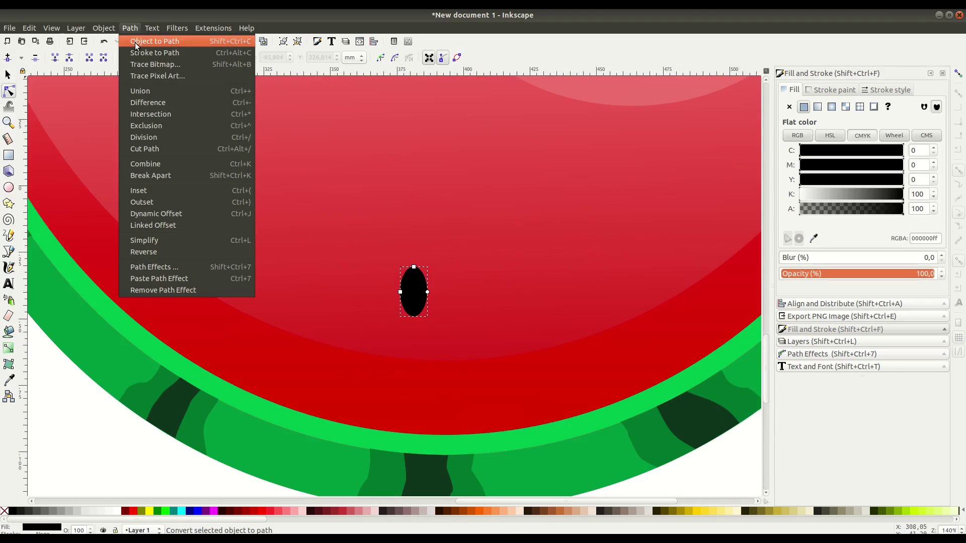
left_click(134, 42)
left_click(414, 317)
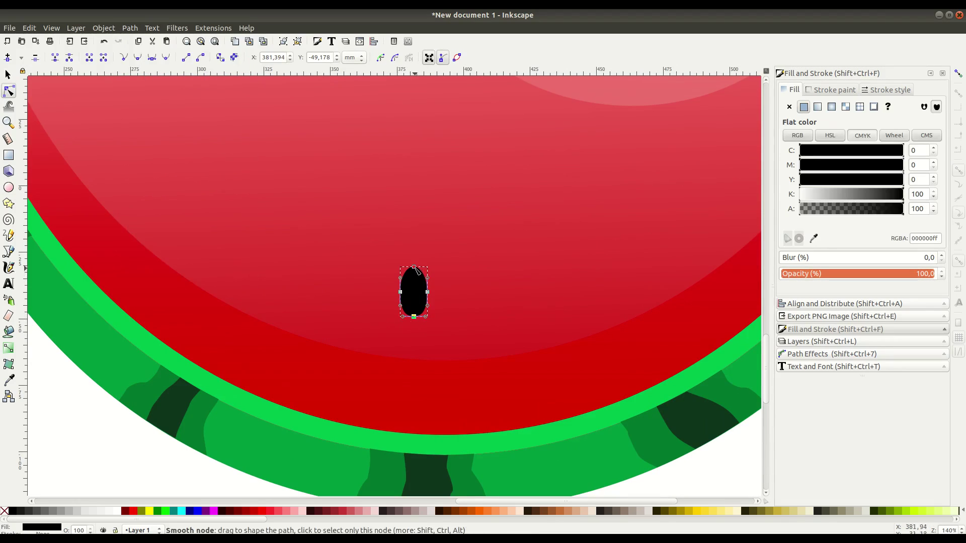
key("s")
left_click(410, 286)
left_click_drag(413, 290, 427, 311)
Step: Draw a thin curved crescent along the seed's left side and fill it white
scroll(424, 302, "down", 2)
key("plus")
key("plus")
key("b")
left_click(414, 207)
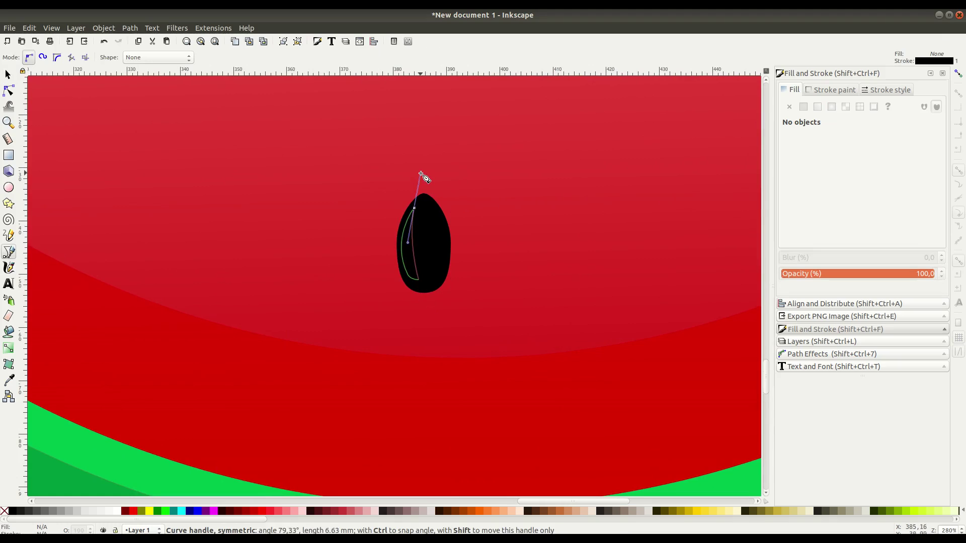
left_click_drag(426, 169, 427, 169)
key("s")
left_click(118, 511)
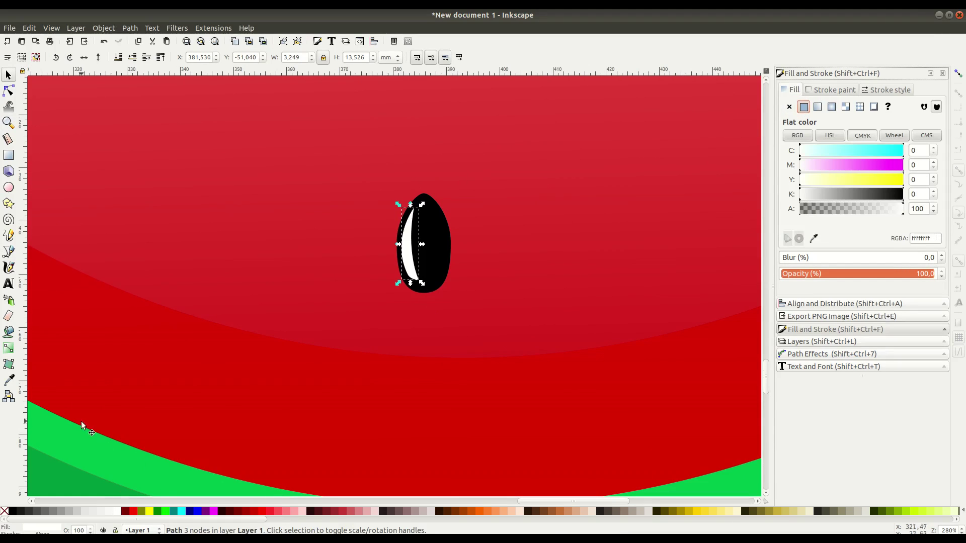
Step: Fade the seed's white highlight with a linear gradient from bottom to top and reduce its opacity
key("g")
left_click_drag(414, 277, 414, 207)
key("s")
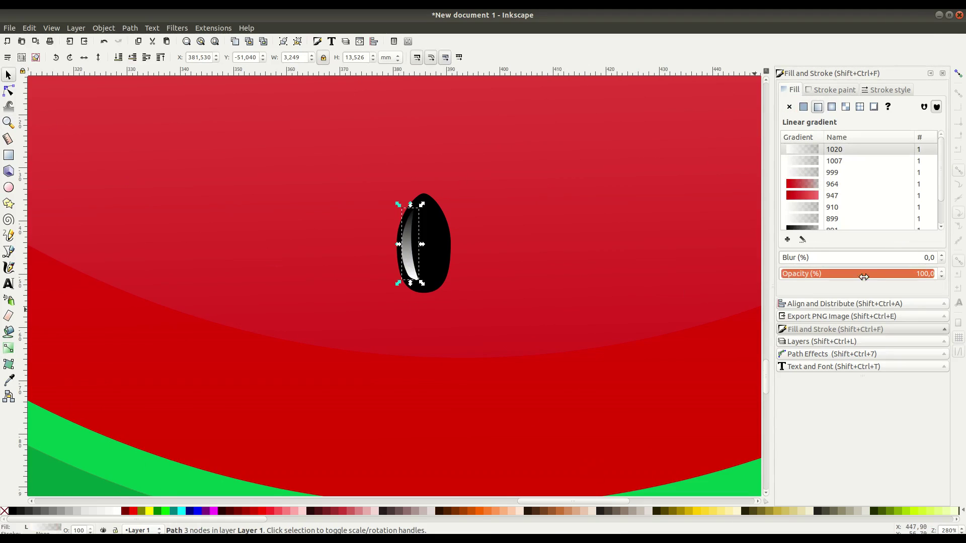
left_click_drag(862, 275, 850, 275)
left_click(594, 294)
Step: Select the black seed together with its highlight and group them
key("minus")
key("minus")
key("minus")
key("minus")
key("minus")
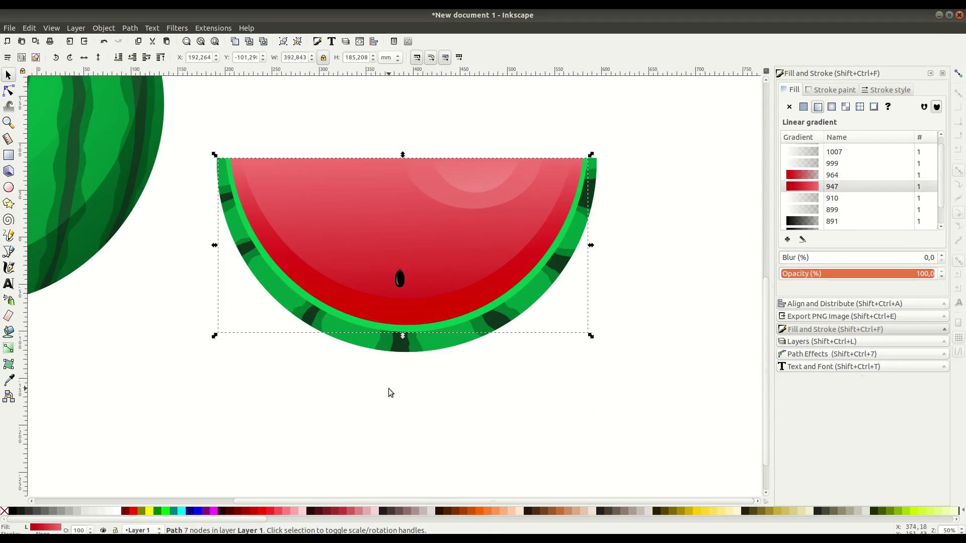
left_click_drag(388, 388, 450, 277)
left_click(112, 30)
left_click(118, 105)
Step: Duplicate the seed group three times up the right side of the flesh, rotating the copies to follow the rind's curve
left_click(83, 310)
right_click(396, 282)
left_click(415, 354)
left_click(449, 277)
left_click_drag(455, 264, 552, 200)
right_click(447, 278)
left_click(474, 350)
right_click(503, 251)
left_click(532, 324)
left_click(549, 203)
key("Escape")
left_click(448, 276)
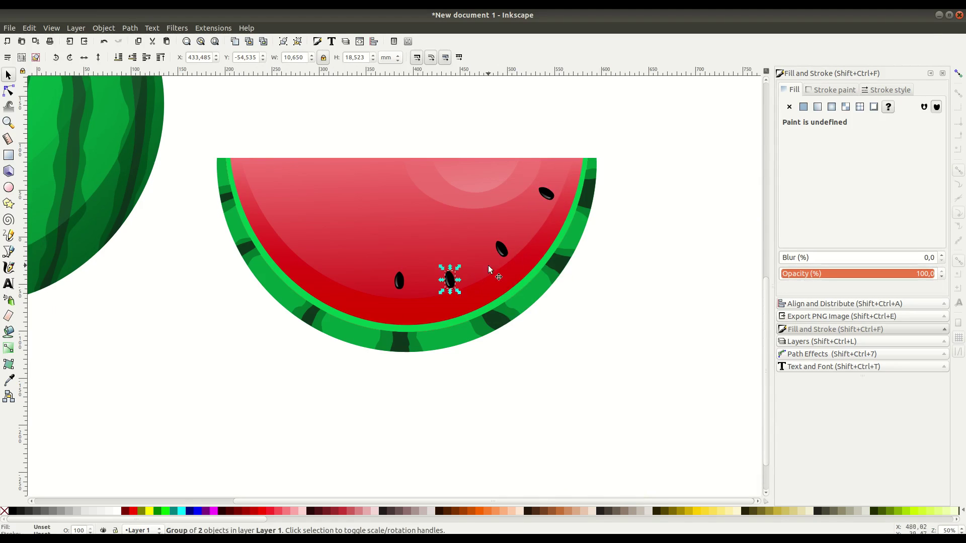
Step: Place mirrored seed copies on the left half of the flesh and space the seeds along the rind's curve
left_click_drag(264, 194, 252, 194)
key("Escape")
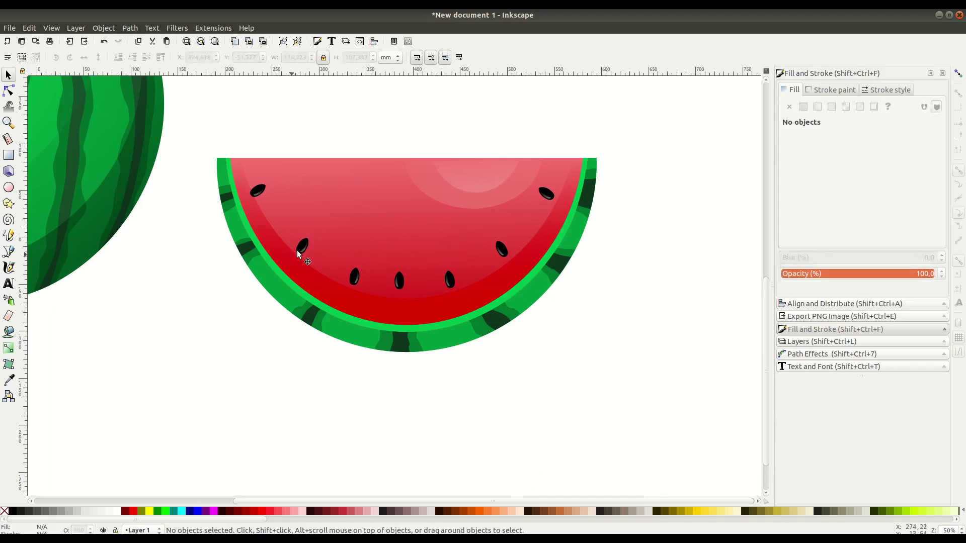
left_click_drag(300, 251, 301, 239)
left_click_drag(352, 279, 364, 243)
left_click_drag(387, 285, 387, 284)
left_click(452, 282)
left_click_drag(300, 240, 300, 245)
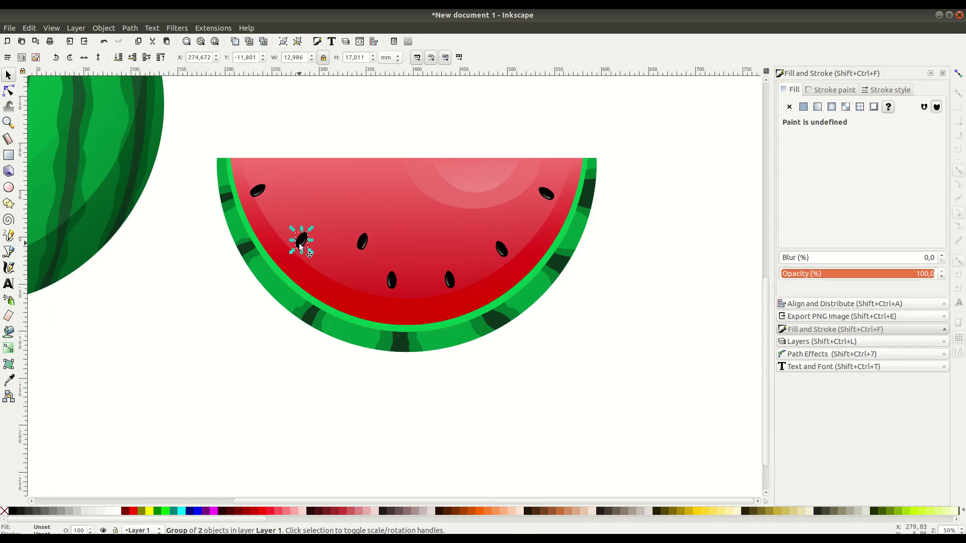
Step: Duplicate three of the seeds, flip the copies horizontally and spread them out as an inner row in the flesh
left_click(315, 200, "shift")
left_click(362, 242, "shift")
left_click(84, 58)
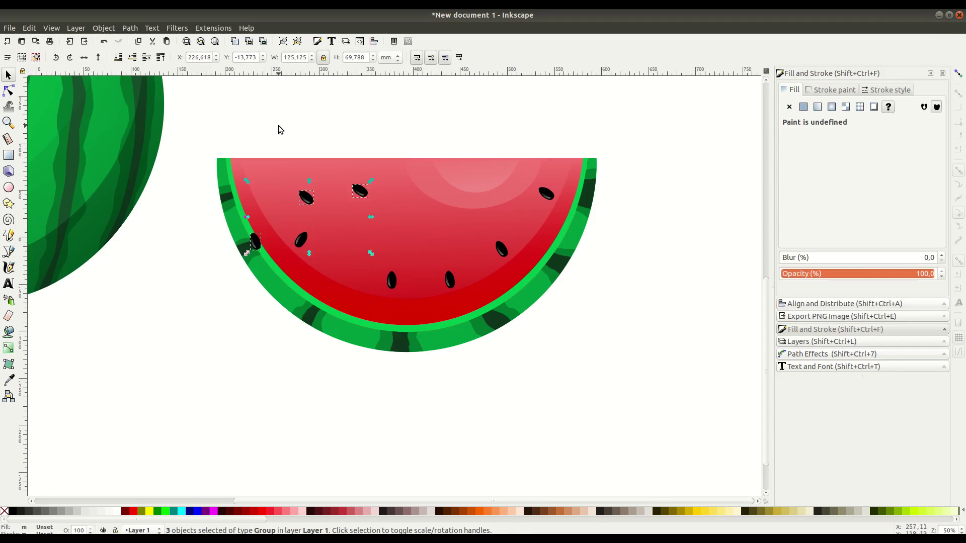
left_click_drag(362, 191, 363, 232)
left_click(258, 191)
left_click_drag(255, 242, 312, 195)
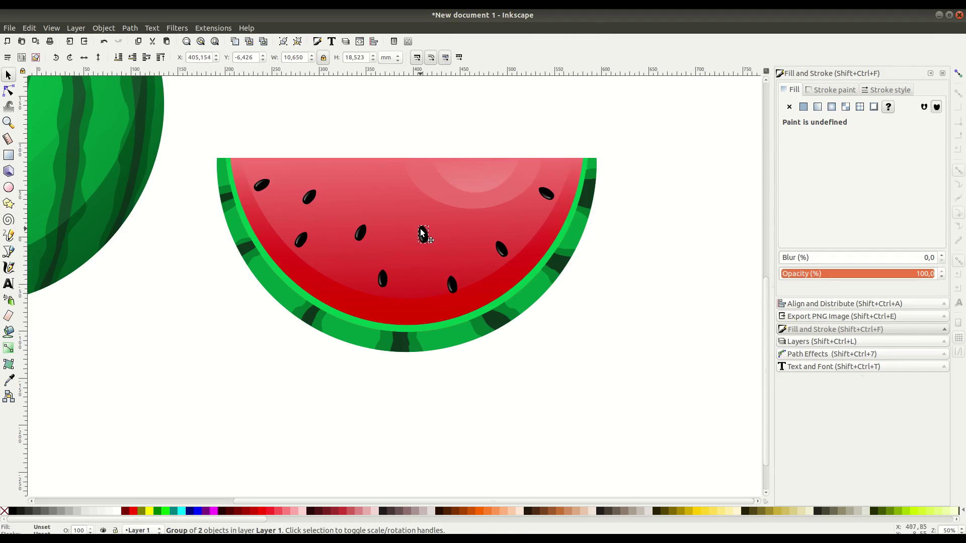
Step: Add another seed copy near the flesh's upper edge and even out the spacing of the inner seeds
right_click(304, 192)
left_click(327, 259)
left_click_drag(306, 200, 359, 187)
left_click(362, 225)
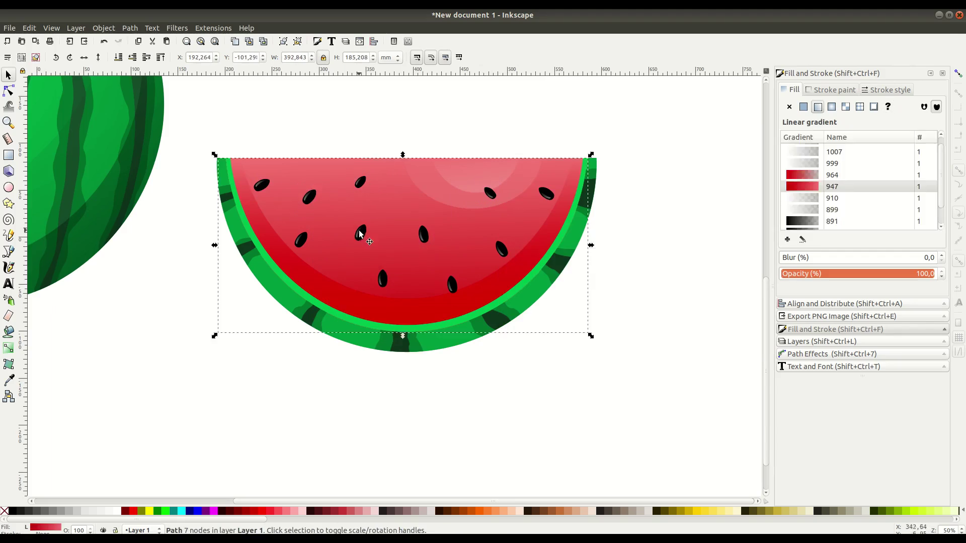
left_click_drag(361, 231, 364, 227)
left_click_drag(424, 233, 423, 223)
Step: Select all eleven seeds and reduce their opacity to about 79%
left_click(351, 429)
left_click(261, 185)
key("ctrl+a")
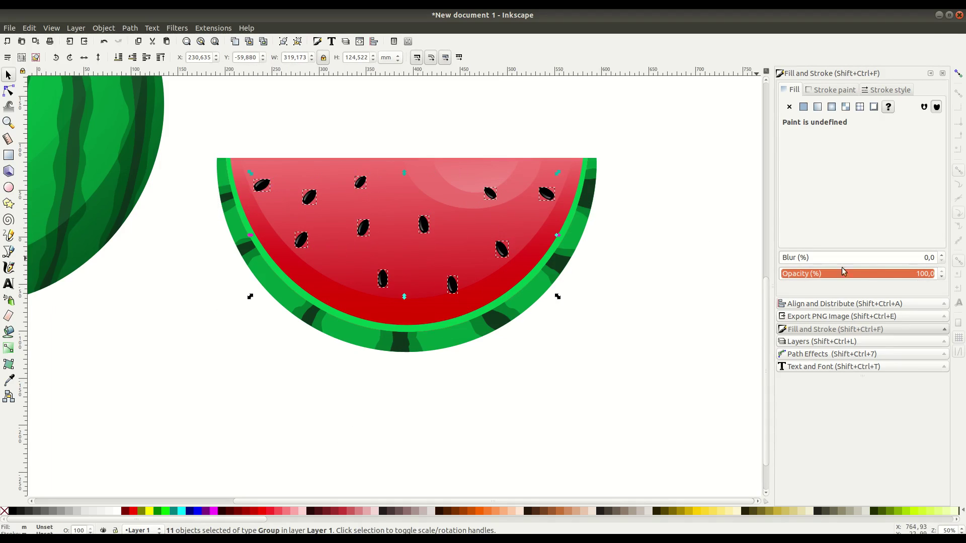
left_click_drag(844, 274, 897, 277)
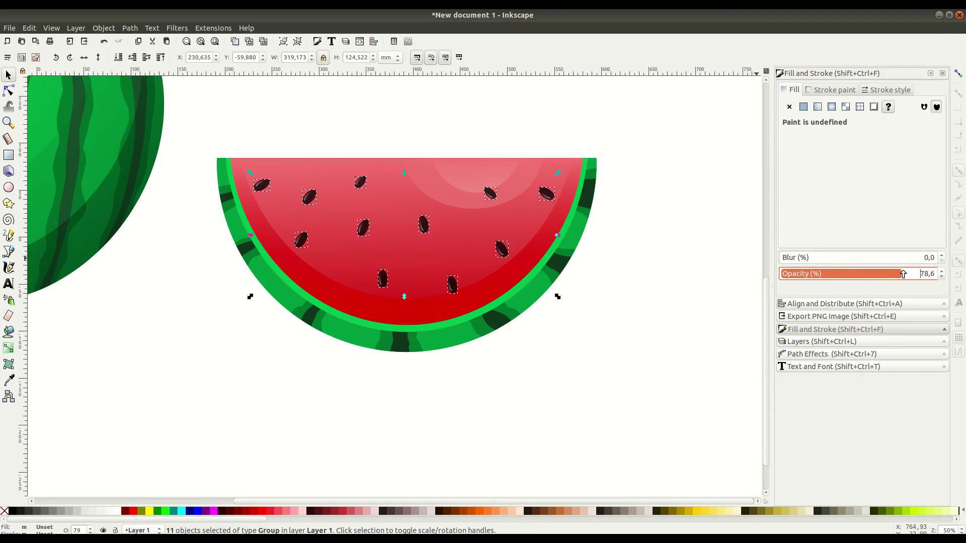
left_click(636, 170)
Step: Group all parts of the slice and move it in front of the whole watermelon's lower right part
left_click_drag(632, 112, 357, 356)
left_click(104, 28)
left_click(118, 107)
left_click(192, 330)
scroll(270, 358, "down", 2)
left_click_drag(493, 276, 328, 274)
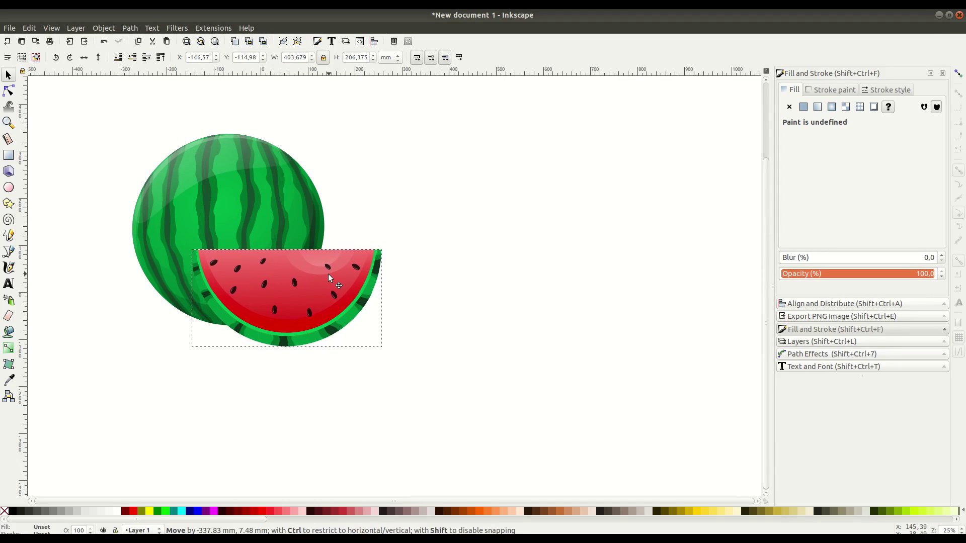
scroll(294, 310, "up", 1)
left_click_drag(293, 310, 419, 403)
left_click(210, 445)
scroll(206, 443, "down", 1)
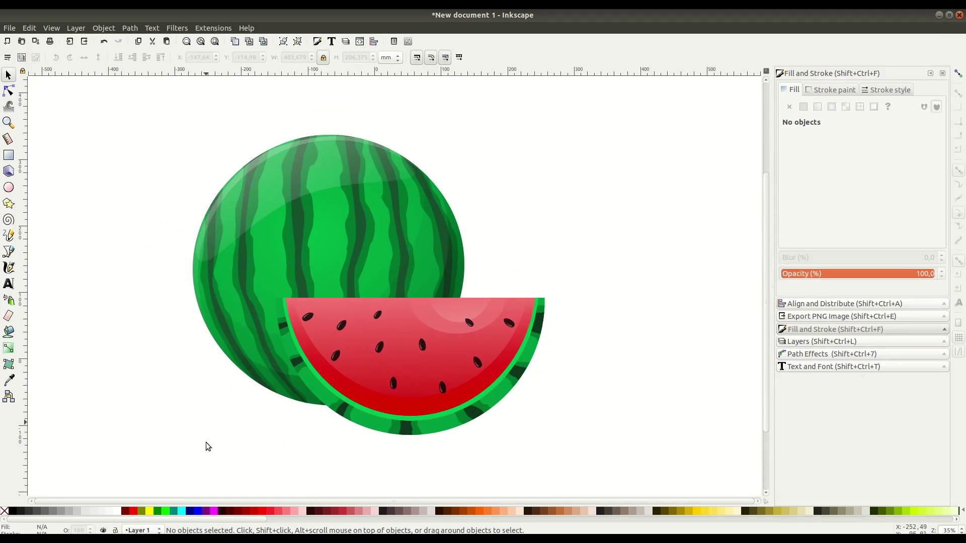
Step: Draw a closed path about 259 by 229 mm over the slice's left part, with a curved lower-left edge for a shadow
left_click(10, 253)
left_click(277, 300)
left_click_drag(356, 436, 448, 453)
left_click(448, 452)
left_click(446, 303)
left_click(276, 300)
left_click(8, 74)
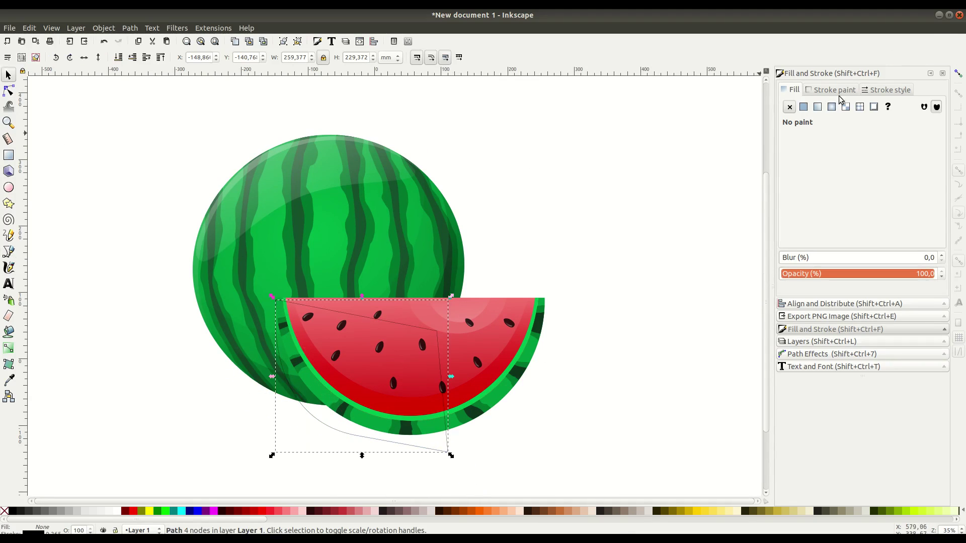
Step: Remove the shadow path's outline and give it a flat black fill
left_click(836, 93)
left_click(789, 107)
left_click(793, 93)
left_click(804, 106)
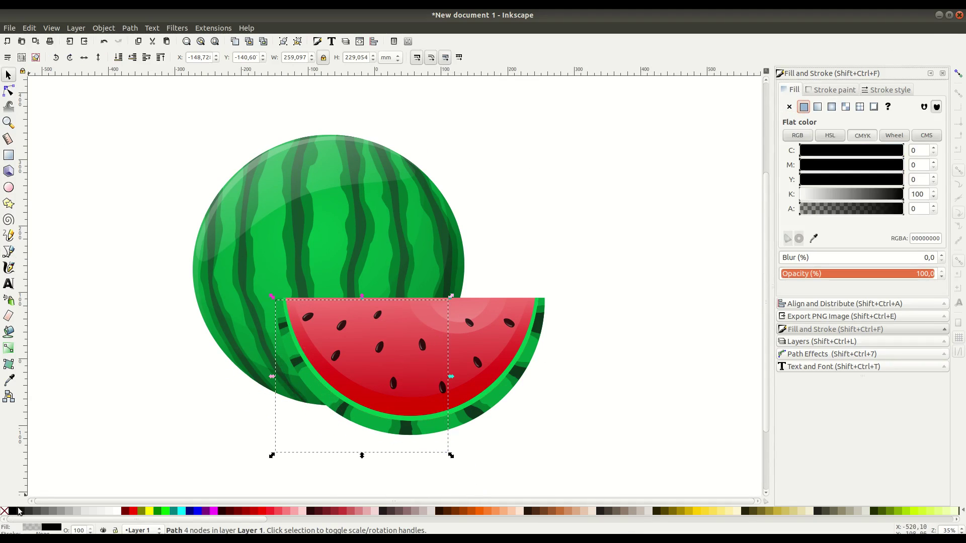
Step: Intersect the black shadow path with a duplicate of the whole watermelon's outline
right_click(323, 207)
left_click(352, 280)
left_click(395, 425, "shift")
left_click(130, 28)
left_click(180, 113)
Step: Lower the cast shadow behind the slice and set its opacity to about 52%
left_click(841, 273)
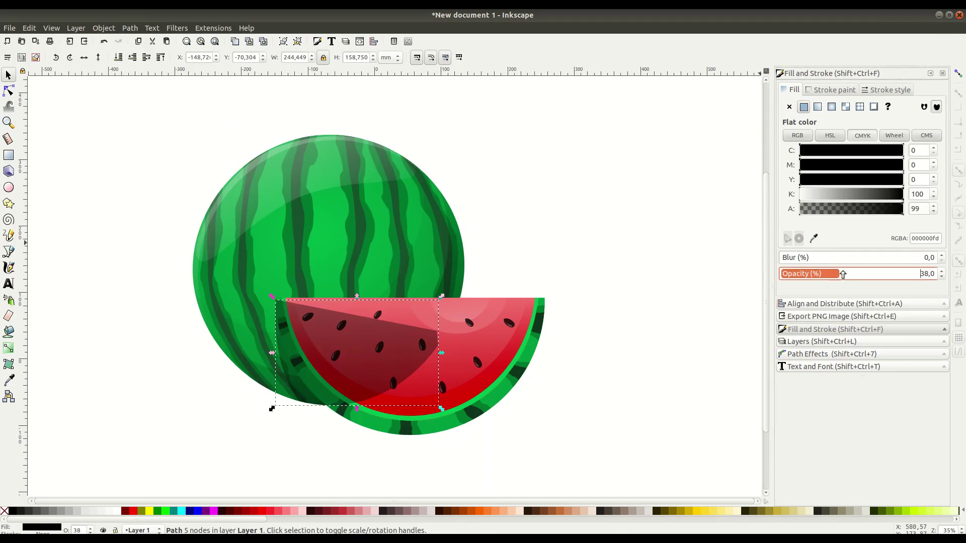
left_click(132, 58)
left_click(860, 273)
left_click(622, 367)
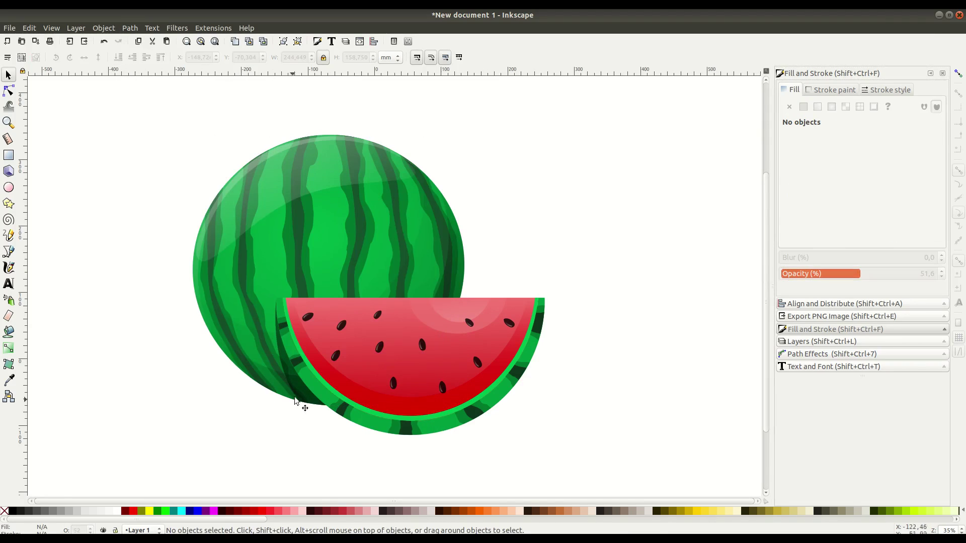
Step: Draw a circle about 242 mm wide beside the watermelon with a black-to-transparent radial gradient at 100% opacity
scroll(274, 439, "down", 2)
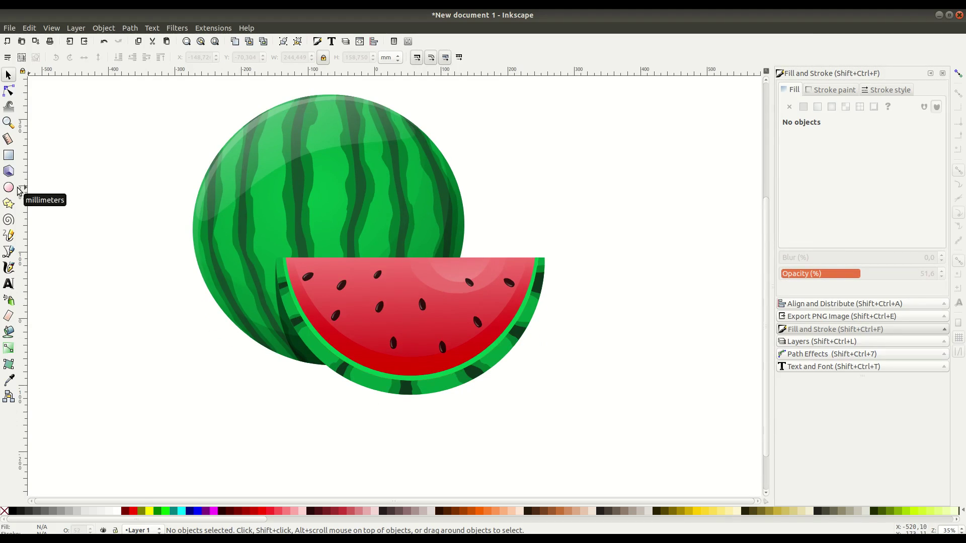
left_click(8, 187)
scroll(95, 224, "down", 2)
left_click_drag(76, 254, 237, 416)
left_click(8, 74)
left_click(832, 107)
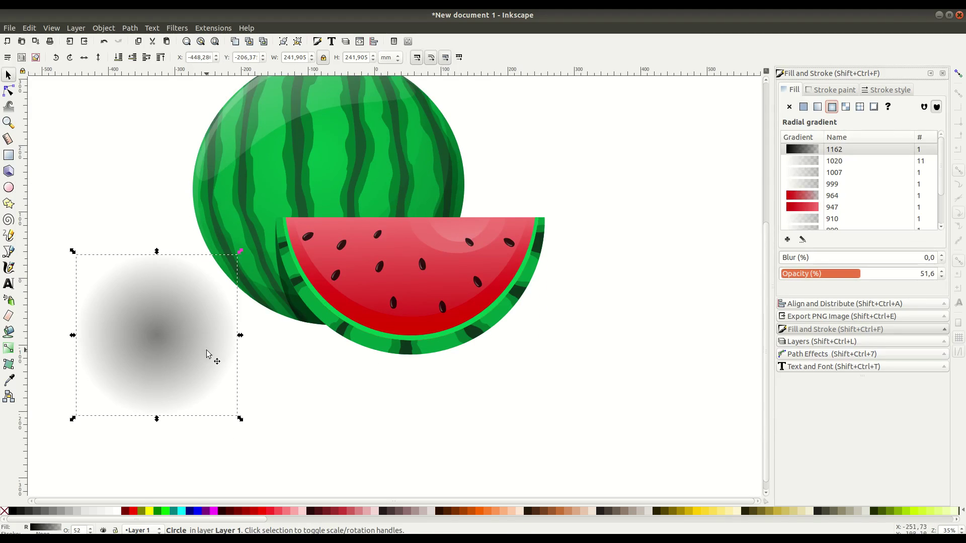
left_click_drag(870, 273, 941, 273)
left_click(164, 344)
Step: Flatten the gradient circle into an ellipse of about 346 by 41 mm under the slice as its ground shadow
left_click_drag(157, 419, 161, 283)
left_click_drag(177, 269, 433, 356)
left_click_drag(498, 354, 531, 358)
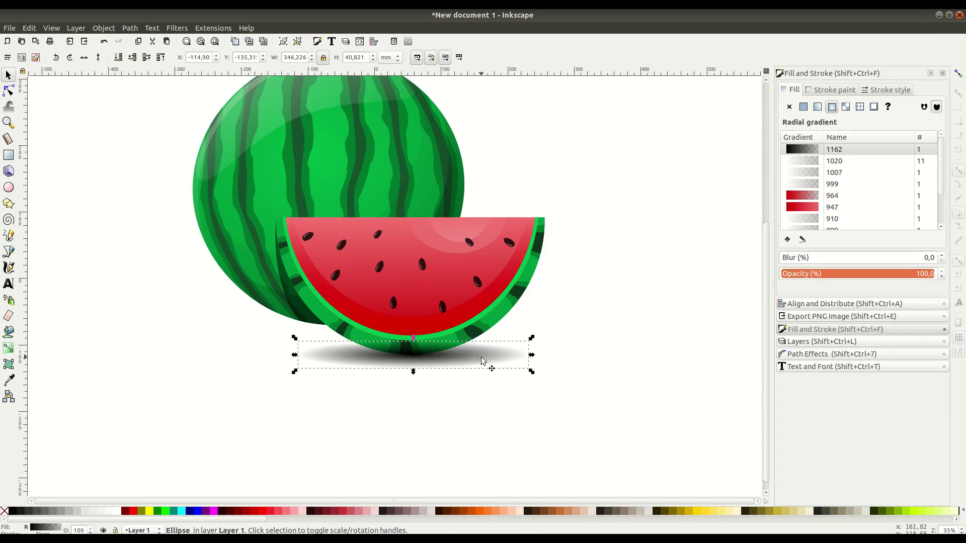
Step: Duplicate the ground shadow beneath the whole watermelon and send the shadow to the bottom of the stack
left_click_drag(456, 360, 319, 332)
right_click(464, 355)
left_click(486, 193)
left_click(118, 58)
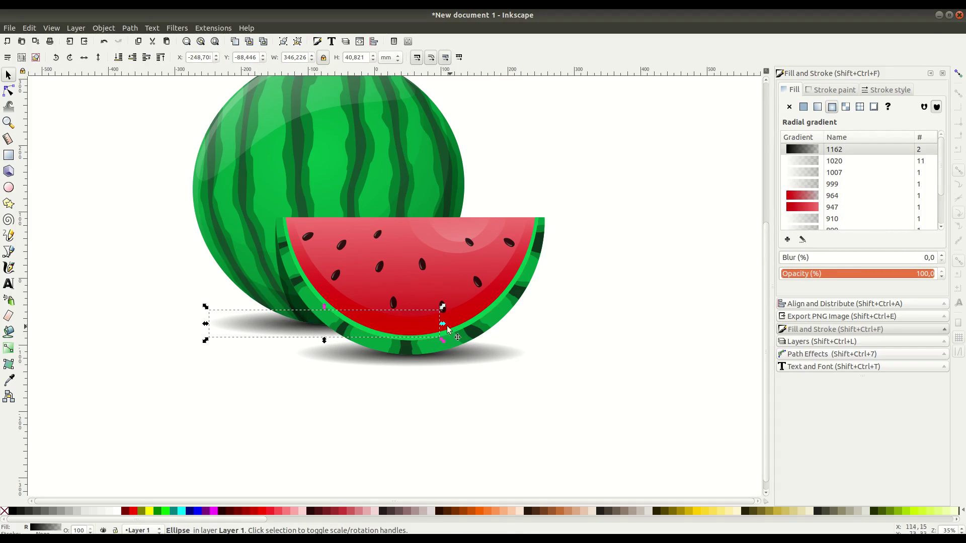
Step: Widen the whole watermelon's ground shadow to about 387 mm and the slice's shadow to about 402 mm
left_click_drag(443, 324, 456, 324)
key("Escape")
left_click_drag(291, 326, 296, 327)
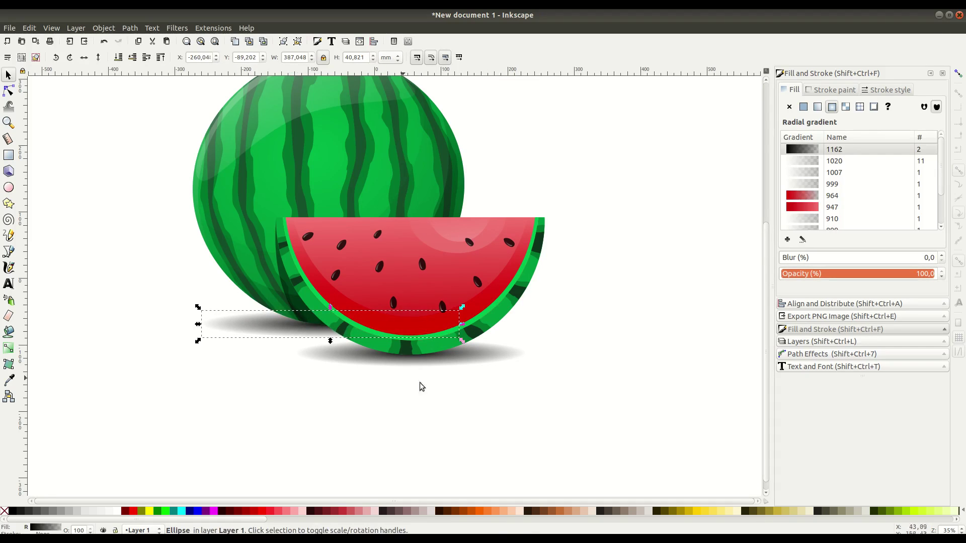
left_click(445, 360)
left_click_drag(533, 356, 545, 357)
left_click(452, 406)
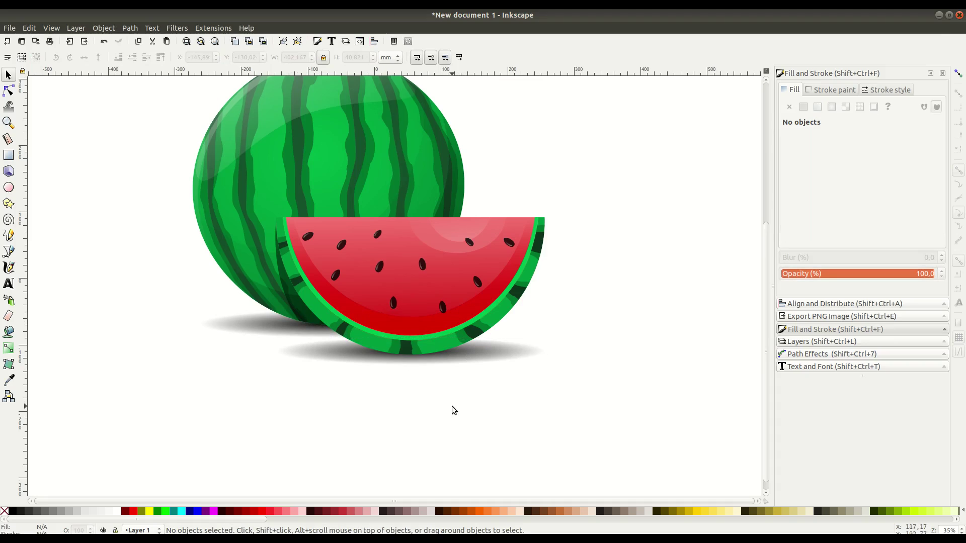
Step: Select all parts of the whole watermelon and group them
scroll(349, 238, "up", 3)
left_click_drag(176, 106, 473, 405)
left_click(103, 28)
left_click(124, 108)
left_click(168, 201)
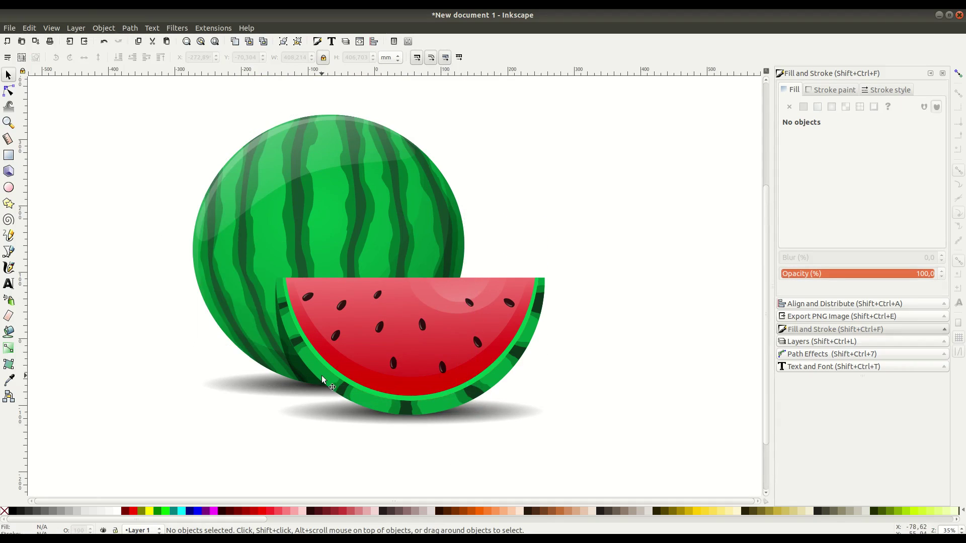
Step: Draw a background rectangle about 841 by 804 mm around the artwork and centre it vertically over the fruit
key("minus")
key("r")
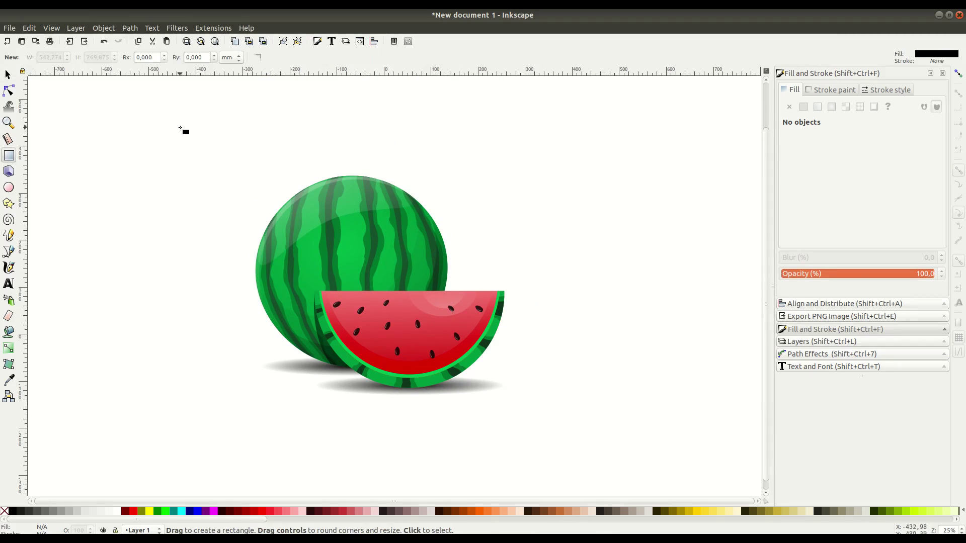
left_click_drag(181, 126, 578, 486)
key("s")
left_click_drag(379, 125, 380, 105)
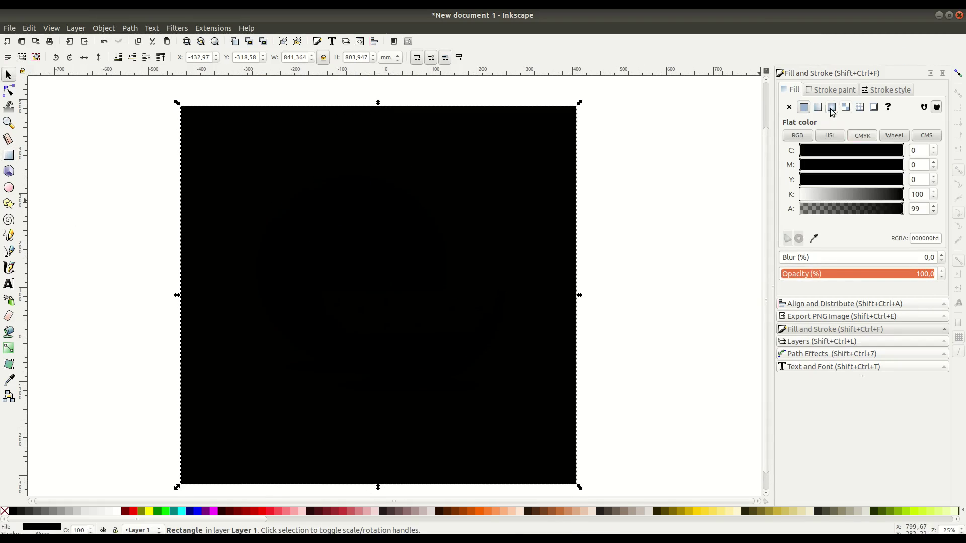
Step: Fill the rectangle with a radial gradient from near-white in the centre to grey, and send it to the bottom
left_click(831, 107)
left_click(8, 348)
left_click(378, 295)
left_click(117, 511)
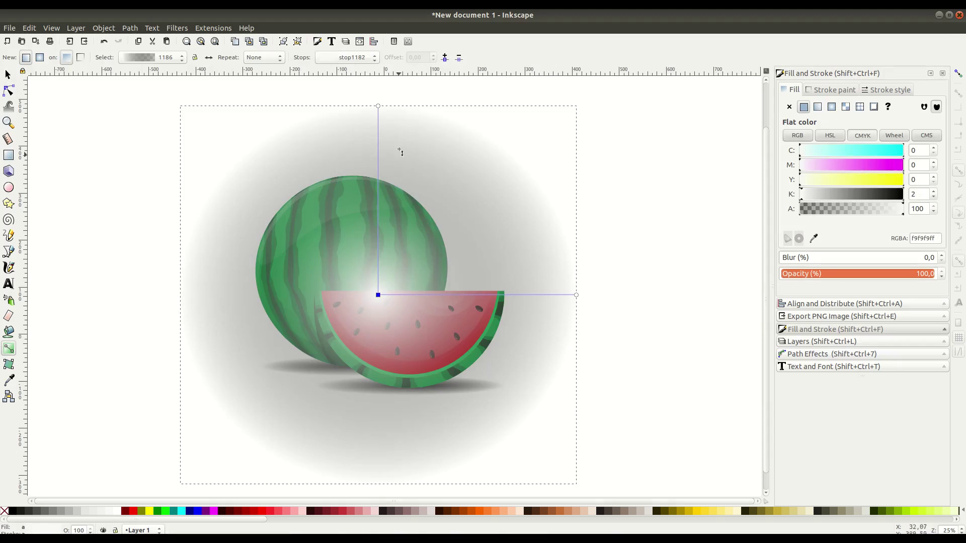
left_click(378, 106)
left_click(70, 511)
key("s")
key("End")
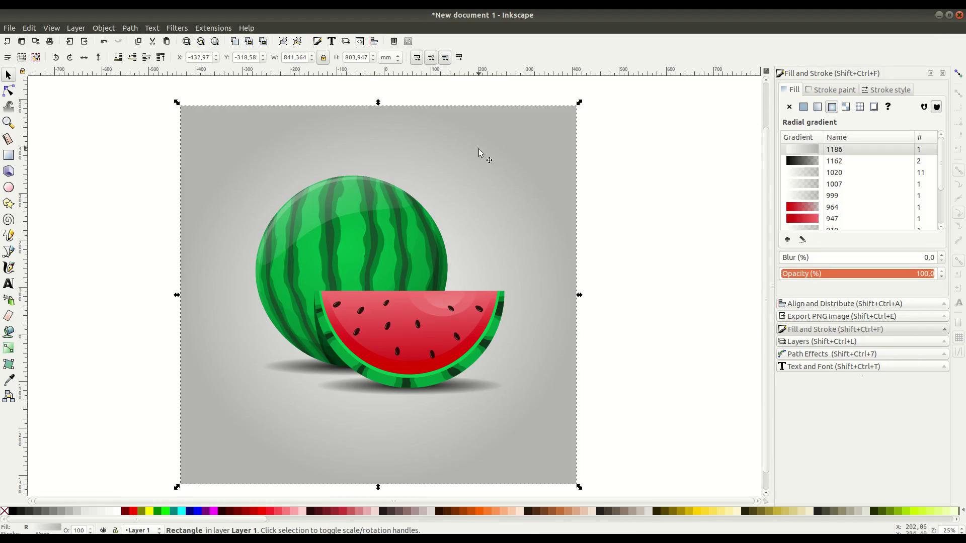
Step: Scale the watermelon, slice and their shadows up together to about 627 mm wide and move them higher on the background
left_click_drag(153, 104, 524, 410)
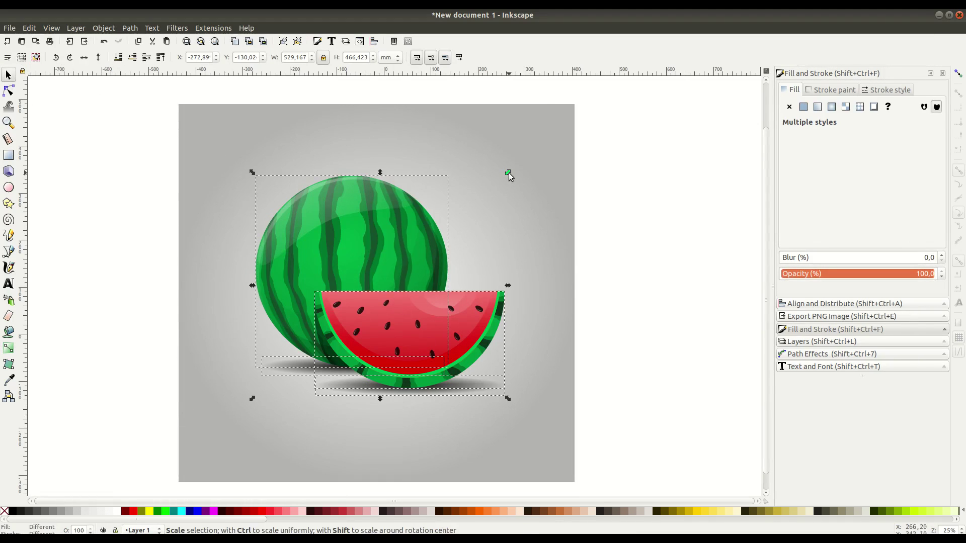
left_click_drag(509, 173, 532, 150)
left_click_drag(373, 247, 373, 224)
left_click(615, 276)
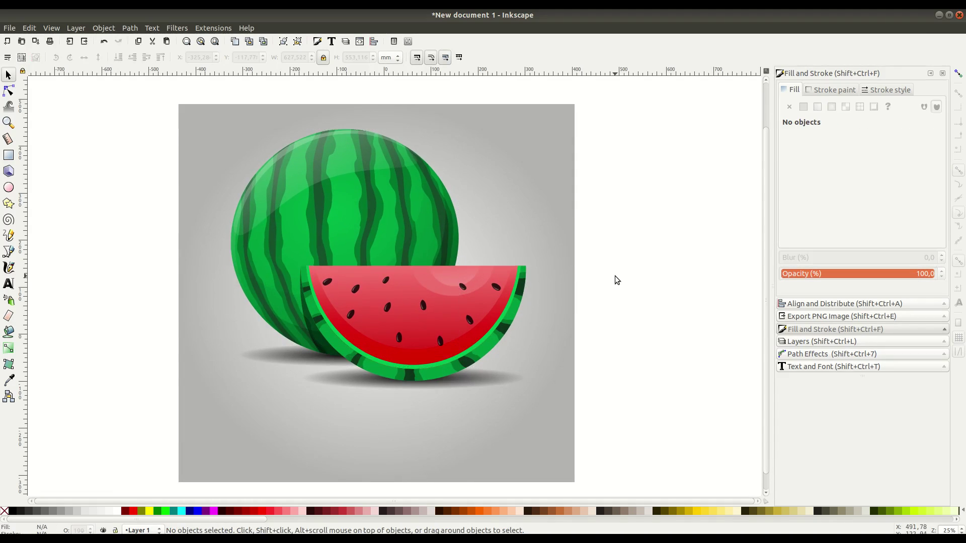
Step: Duplicate the watermelon and slice, flip the copies vertically and move them directly below the slice as a reflection
left_click(388, 222)
key("Escape")
left_click(315, 335)
left_click(395, 325, "shift")
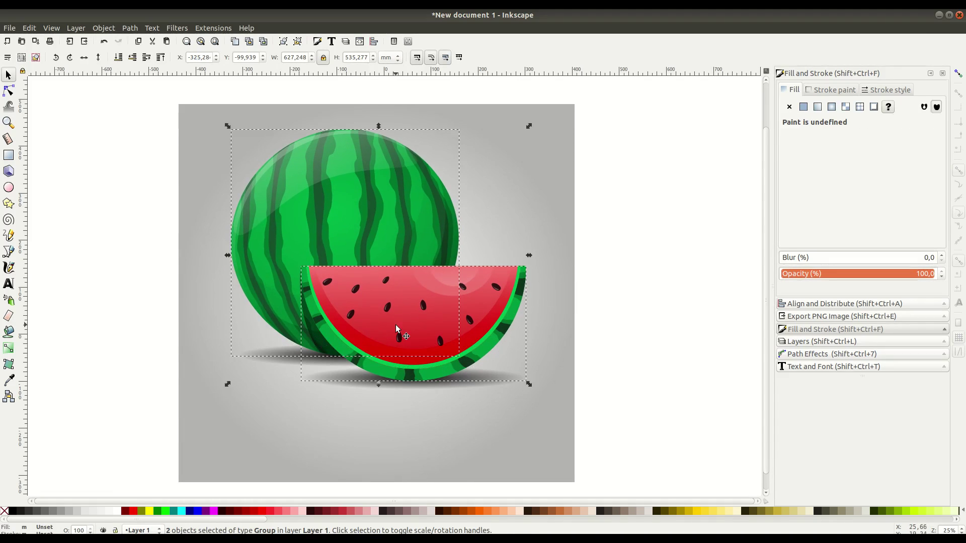
right_click(396, 324)
left_click(421, 147)
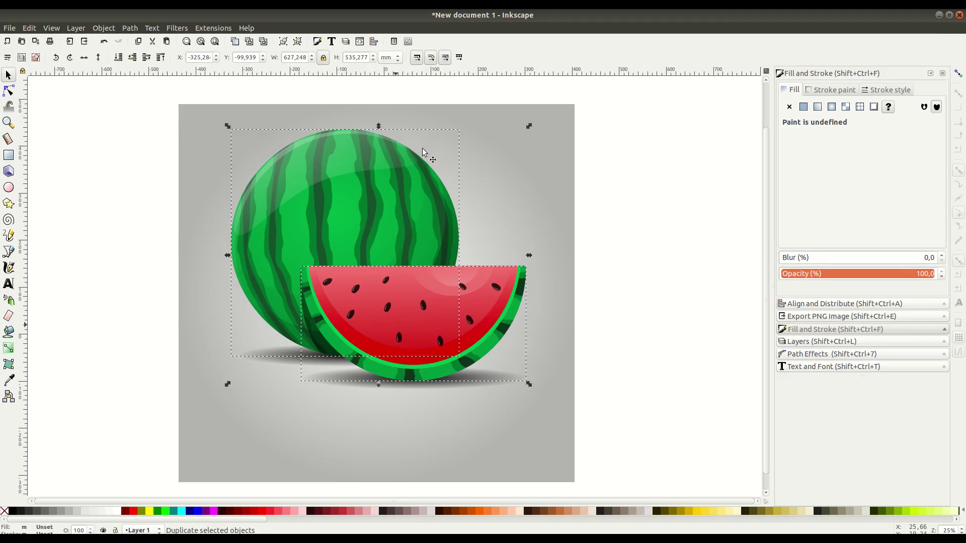
left_click(99, 60)
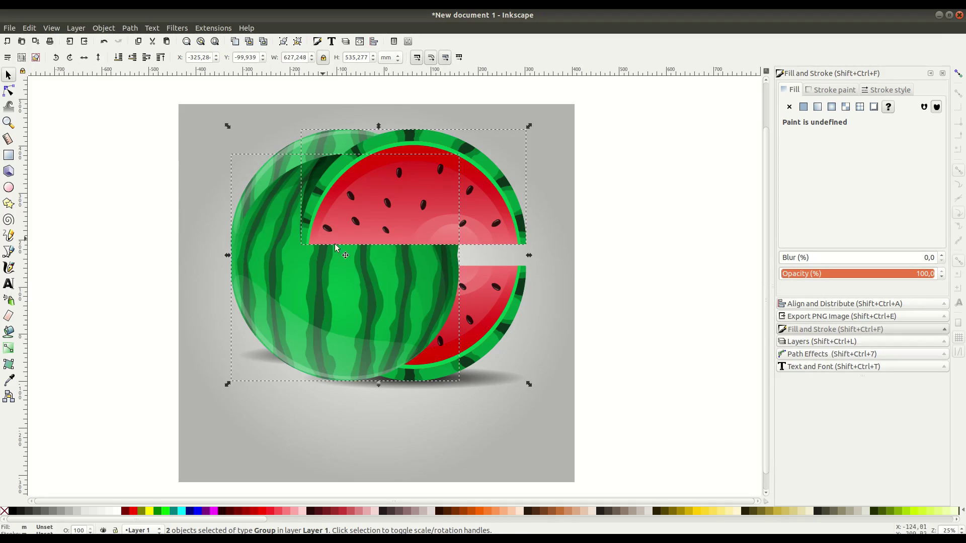
left_click_drag(405, 172, 408, 426)
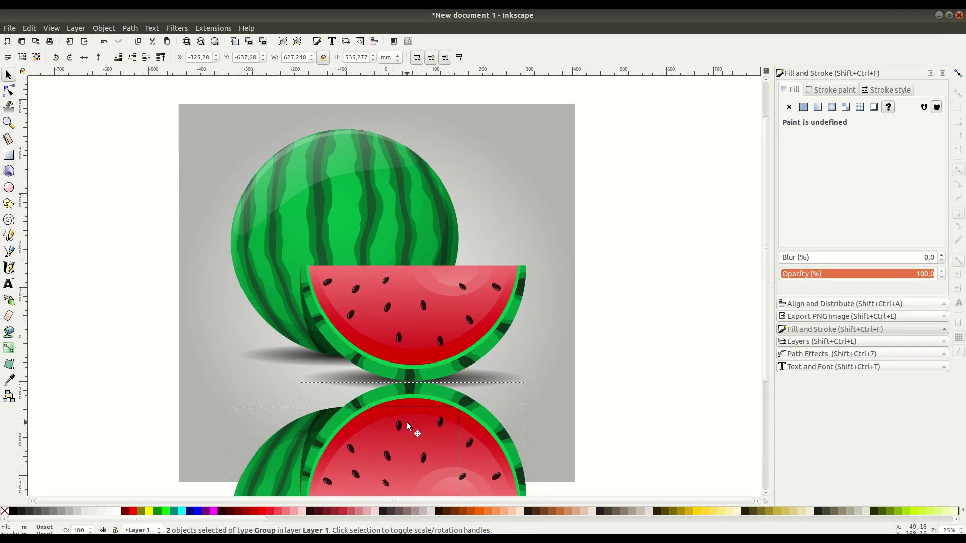
Step: Move the flipped watermelon up against the original's base and place it behind the slices but above the background
key("Escape")
left_click_drag(274, 461, 279, 407)
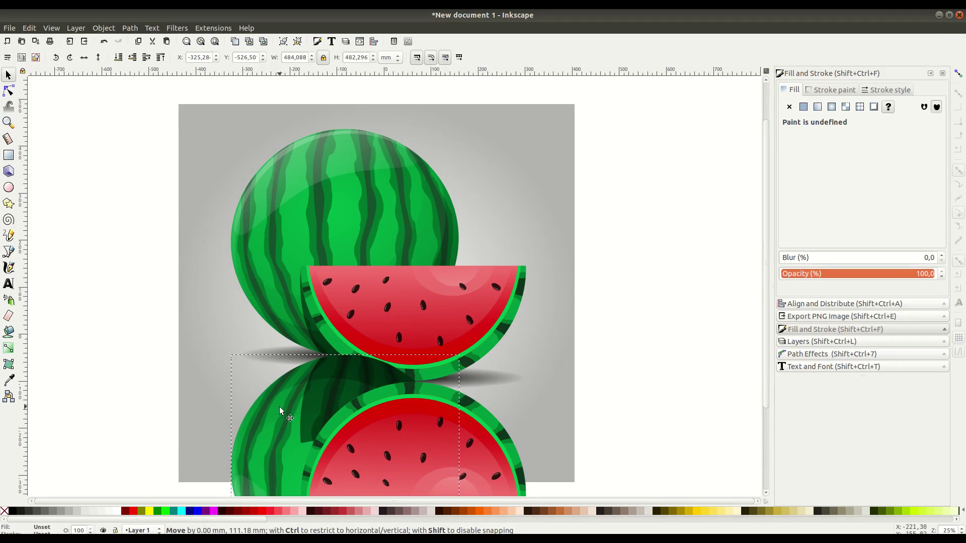
left_click(114, 60)
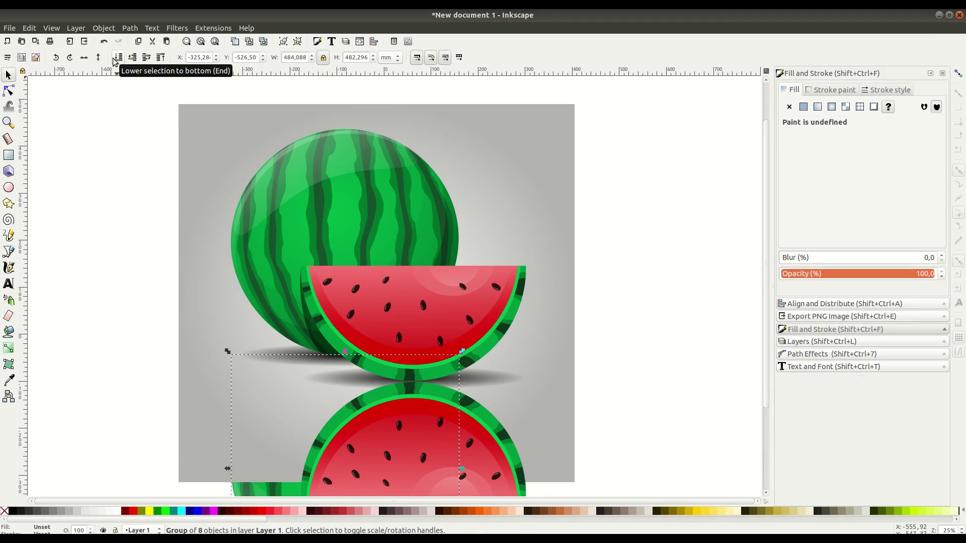
left_click(146, 58)
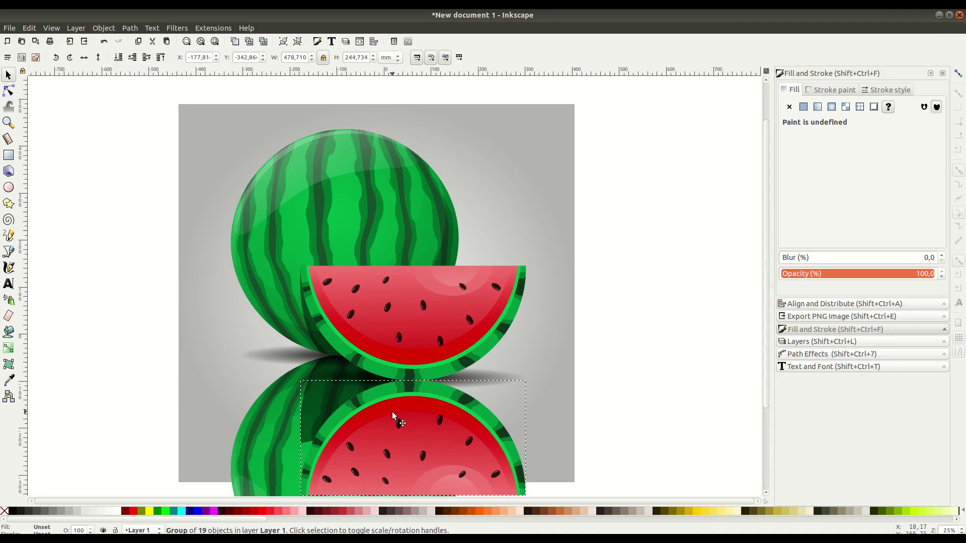
Step: Reshape the cast shadow inside the reflected watermelon by moving its nodes beside the reflected slice
key("Escape")
left_click(328, 385, "ctrl")
double_click(326, 398)
key("F1")
left_click_drag(329, 392, 347, 416)
double_click(371, 383)
left_click_drag(370, 384, 347, 381)
left_click(8, 74)
left_click(118, 209)
scroll(281, 413, "down", 2)
Step: Group the reflected slice with the reflected watermelon
left_click(398, 396)
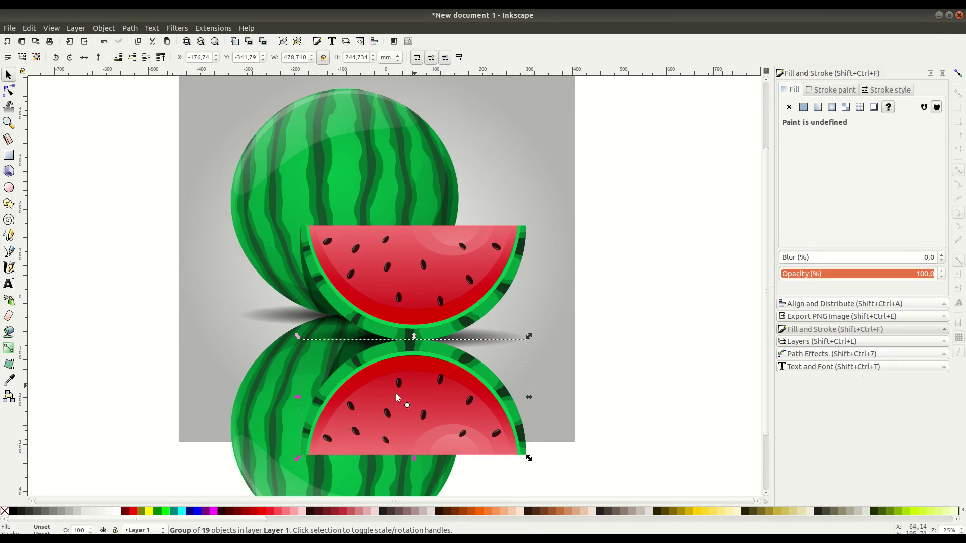
left_click(297, 375, "shift")
left_click(104, 28)
left_click(112, 105)
left_click(118, 57)
key("minus")
Step: Duplicate the background rectangle and use the copy to clip the reflection at the background's lower edge
right_click(253, 191)
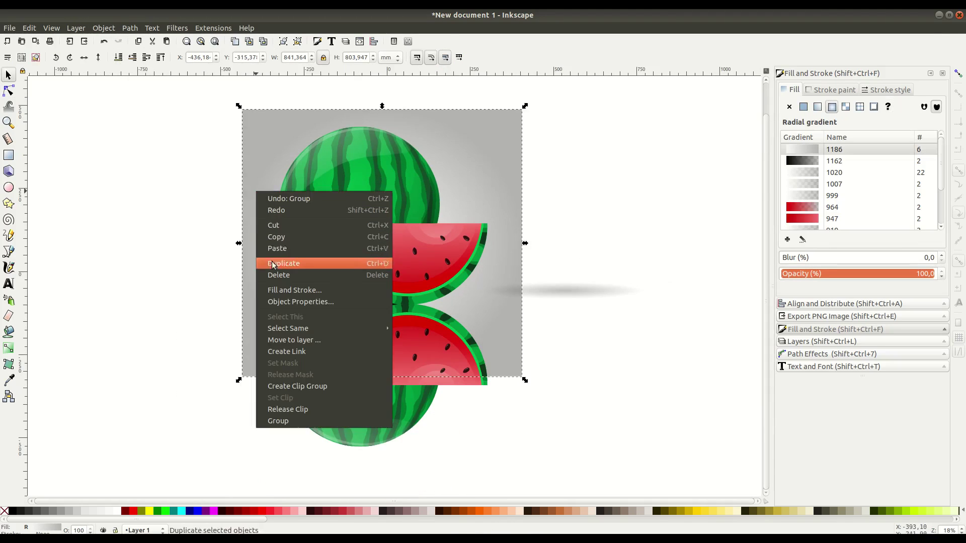
left_click(287, 261)
left_click(624, 282)
left_click_drag(258, 194, 541, 485)
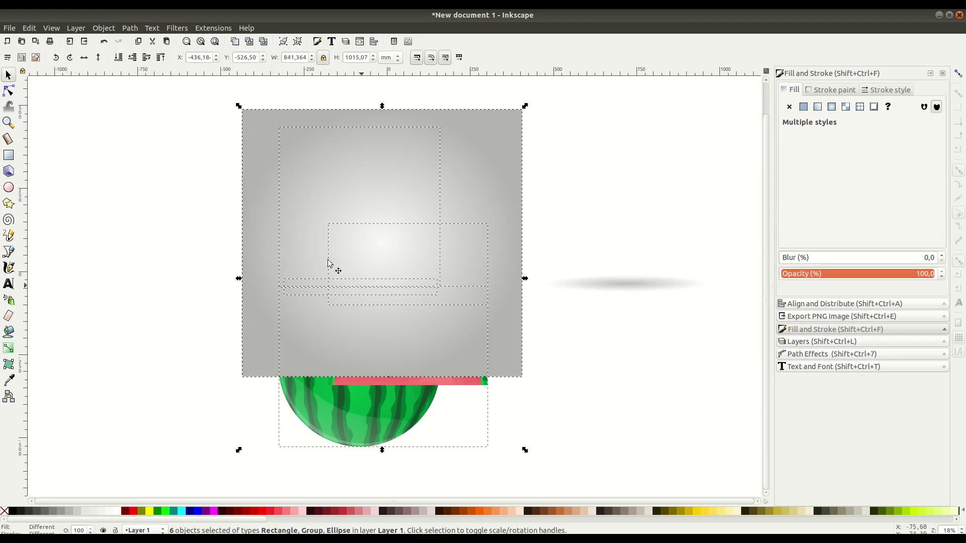
left_click(111, 28)
mouse_move(261, 145)
left_click(291, 145)
left_click(628, 377)
Step: Lower the clipped reflection's opacity and move the slice's ground shadow back beneath the slice
left_click(460, 355)
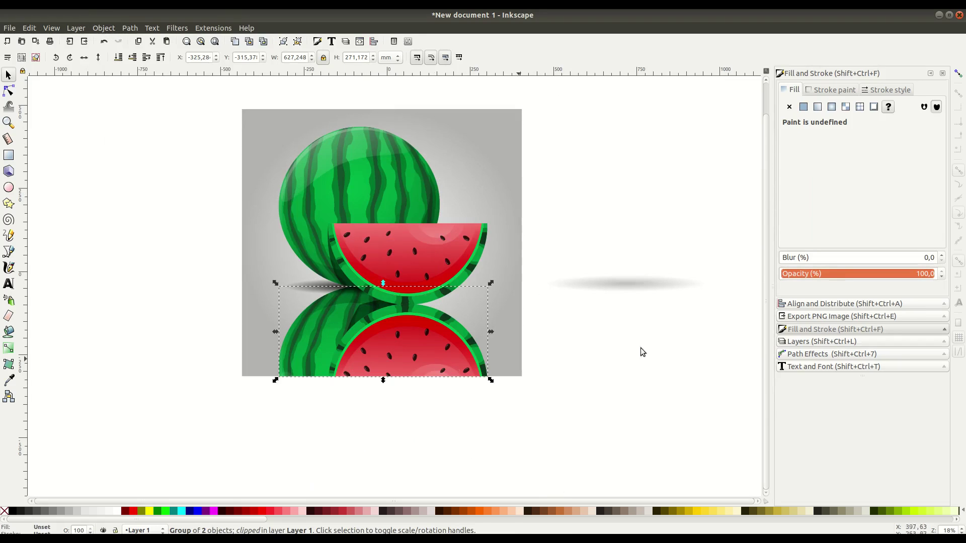
left_click_drag(841, 276, 828, 275)
left_click_drag(622, 283, 607, 323)
left_click_drag(856, 275, 932, 275)
left_click(665, 382)
left_click_drag(612, 324, 427, 305)
left_click(313, 292)
key("ctrl+z")
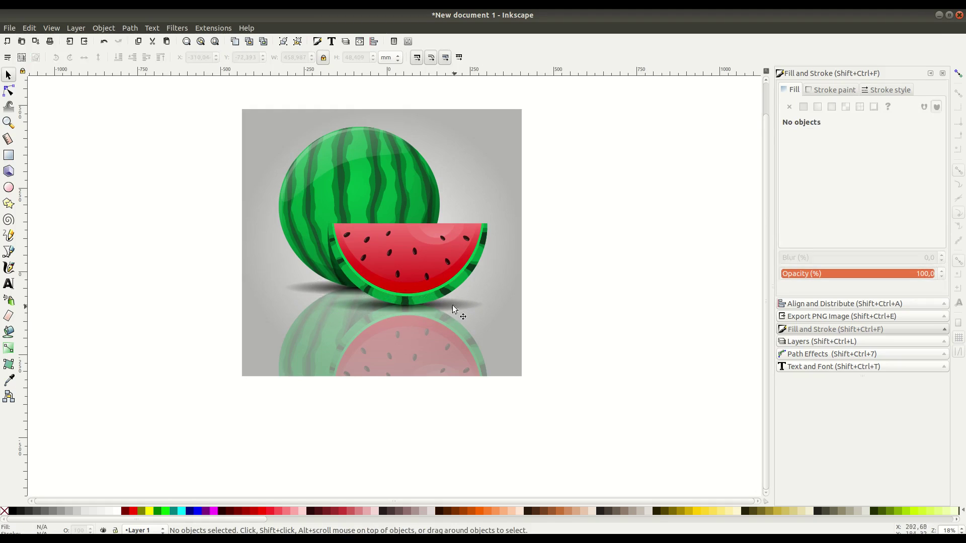
Step: Reduce the height of the slice's ground shadow slightly
left_click(453, 306)
left_click(413, 307)
scroll(396, 310, "up", 1)
left_click(508, 339)
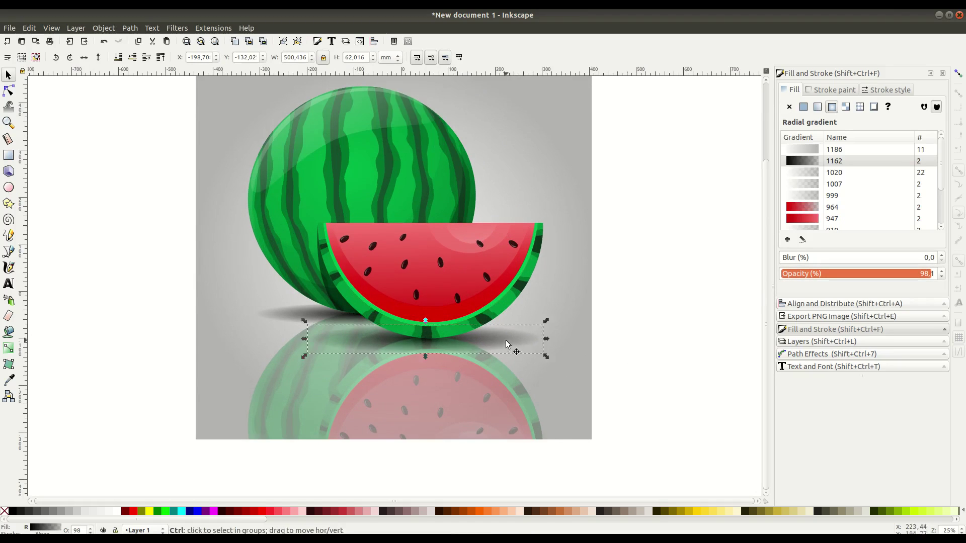
left_click_drag(425, 356, 425, 349)
Step: Set the reflection's opacity to about 25%
left_click(656, 347)
left_click_drag(657, 347, 653, 377)
left_click(508, 418)
left_click_drag(820, 275, 819, 276)
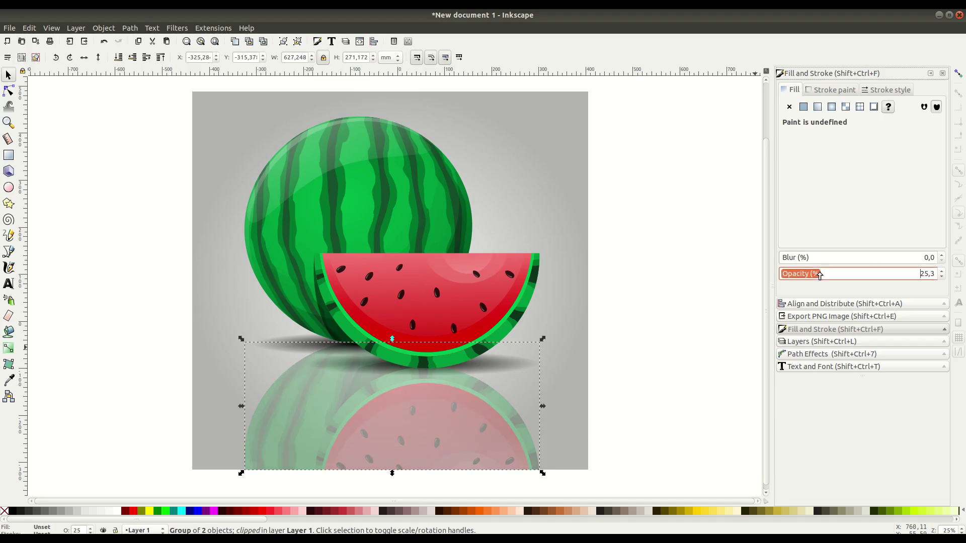